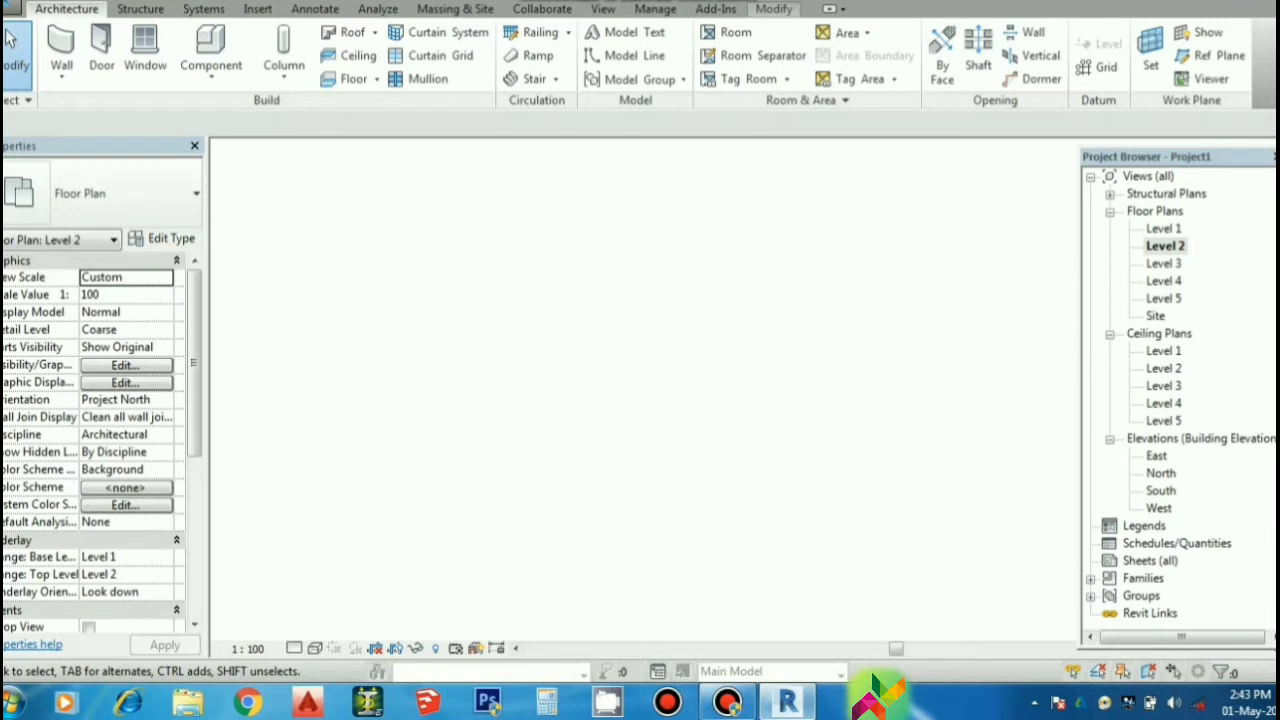
- Switch the ribbon to the Modify tab while the empty Level 2 plan is open
click(773, 8)
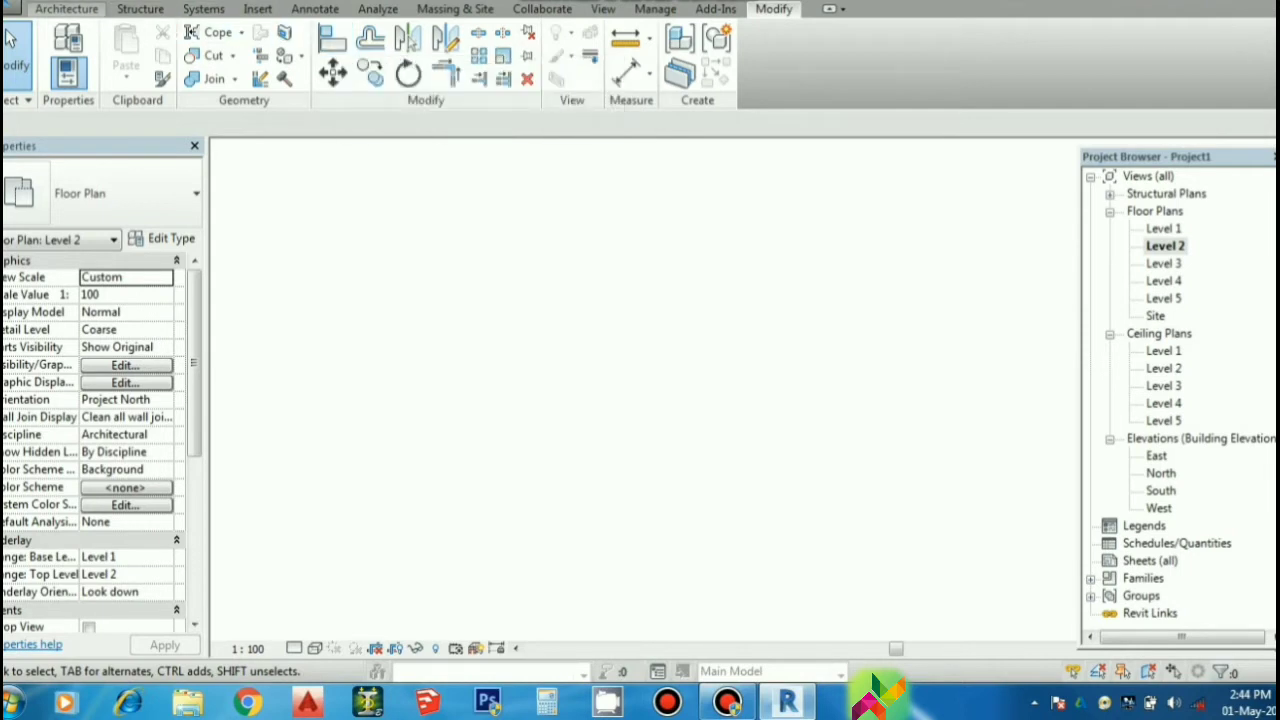
- Draw a single 5'-5" horizontal model line on Level 2
click(66, 8)
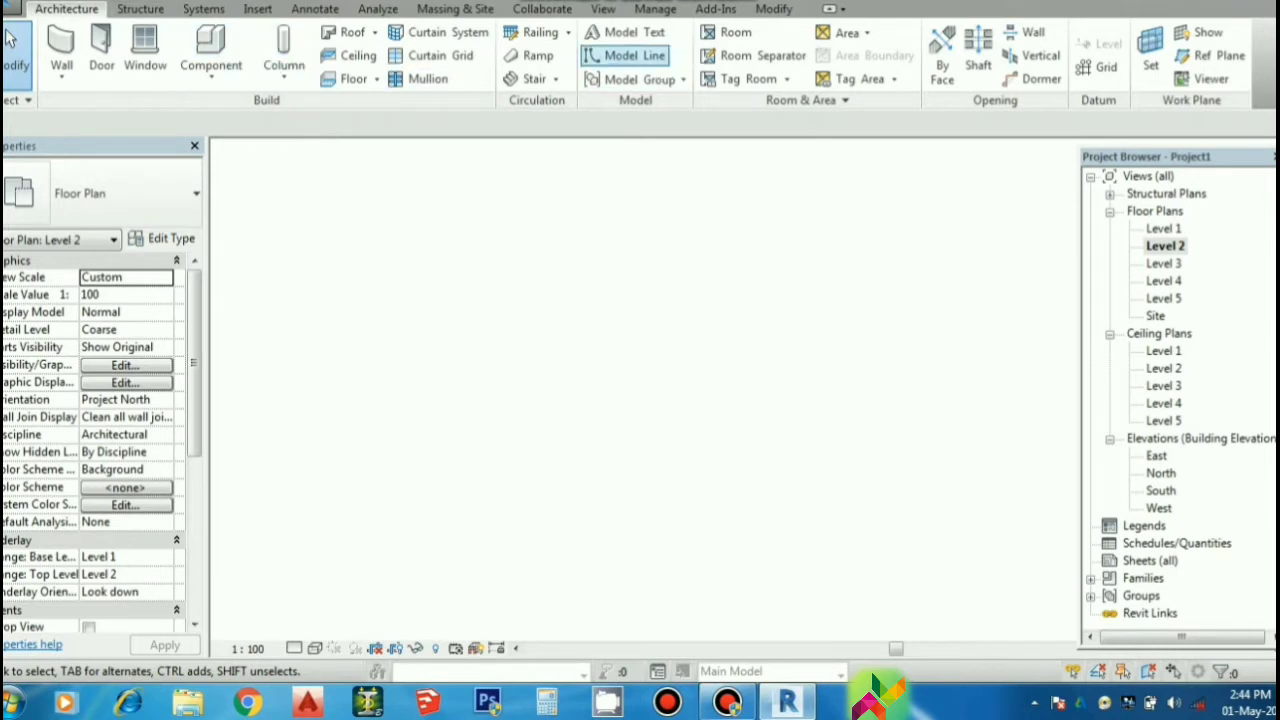
click(625, 55)
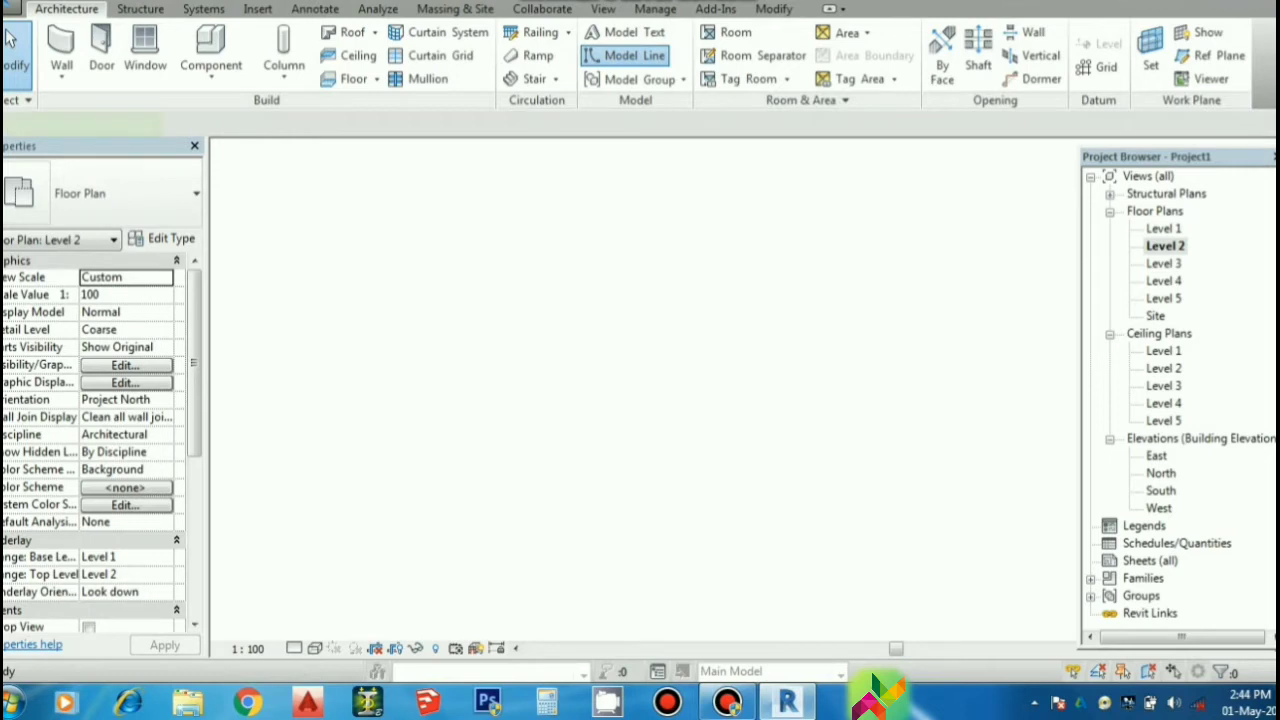
click(425, 297)
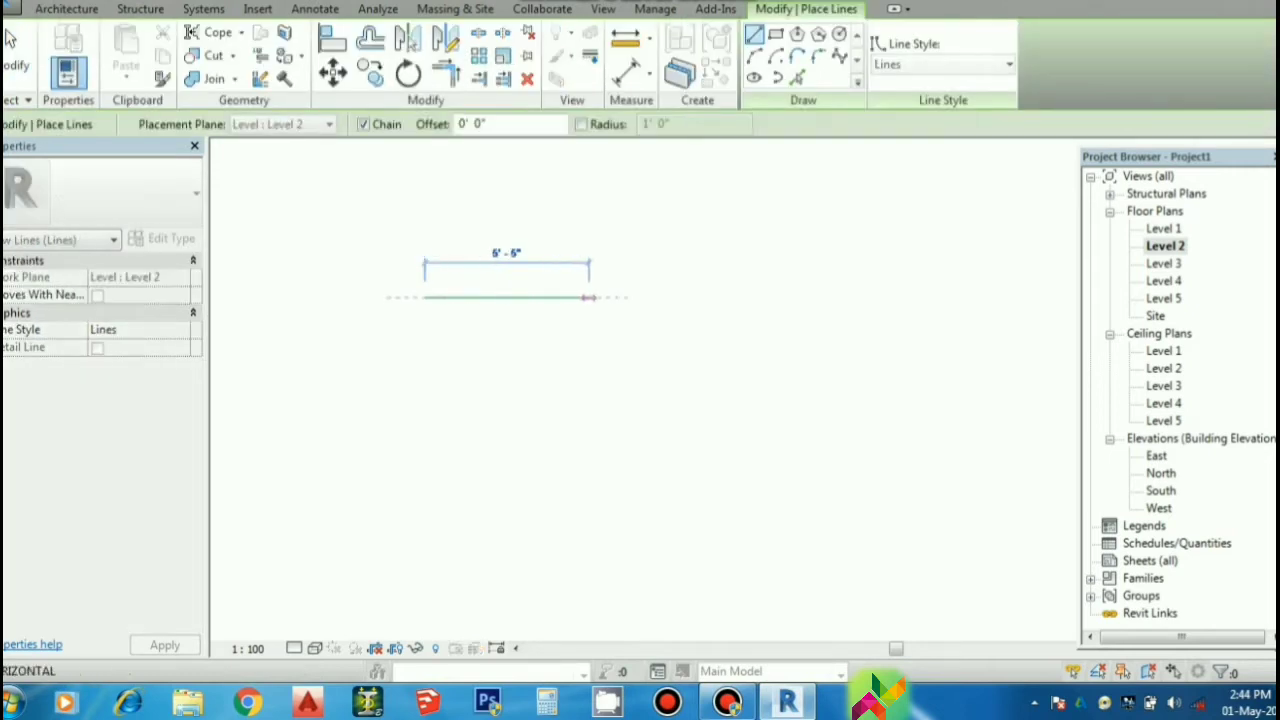
click(590, 297)
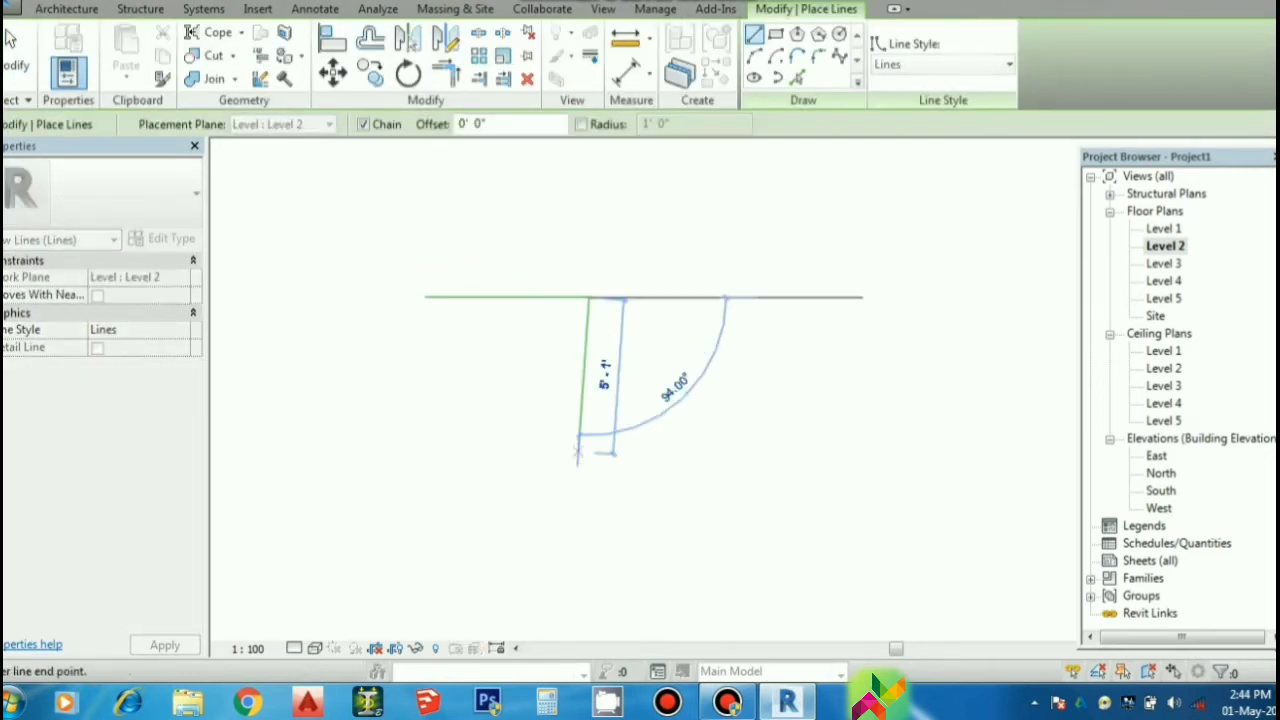
key(Escape)
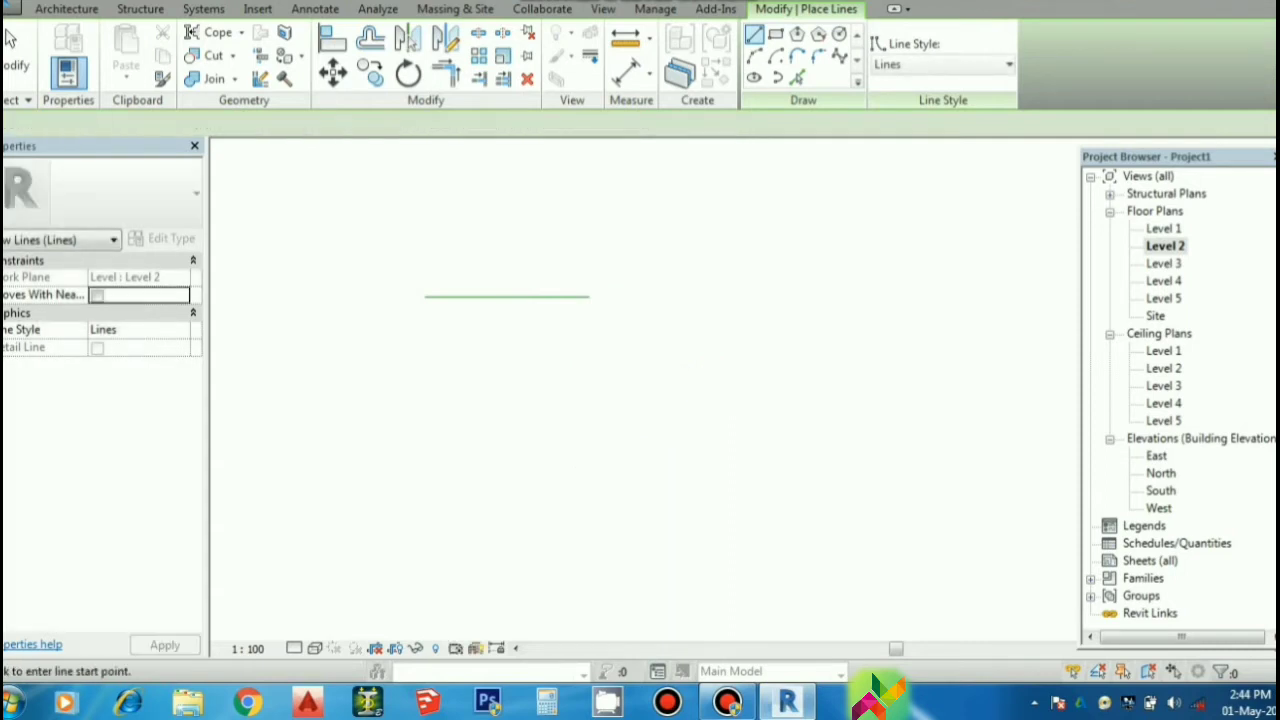
- Draw a shorter horizontal model line lower down and slightly right, then return to Modify
click(887, 426)
click(612, 426)
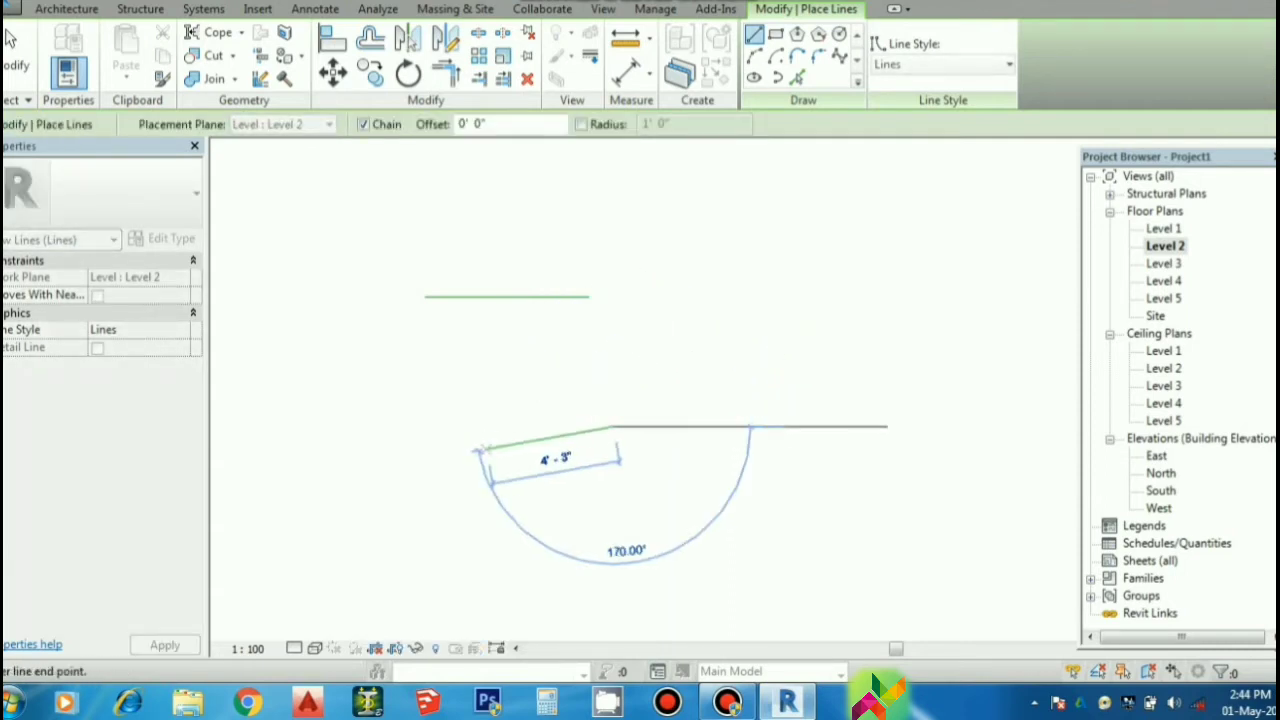
click(477, 426)
key(Escape)
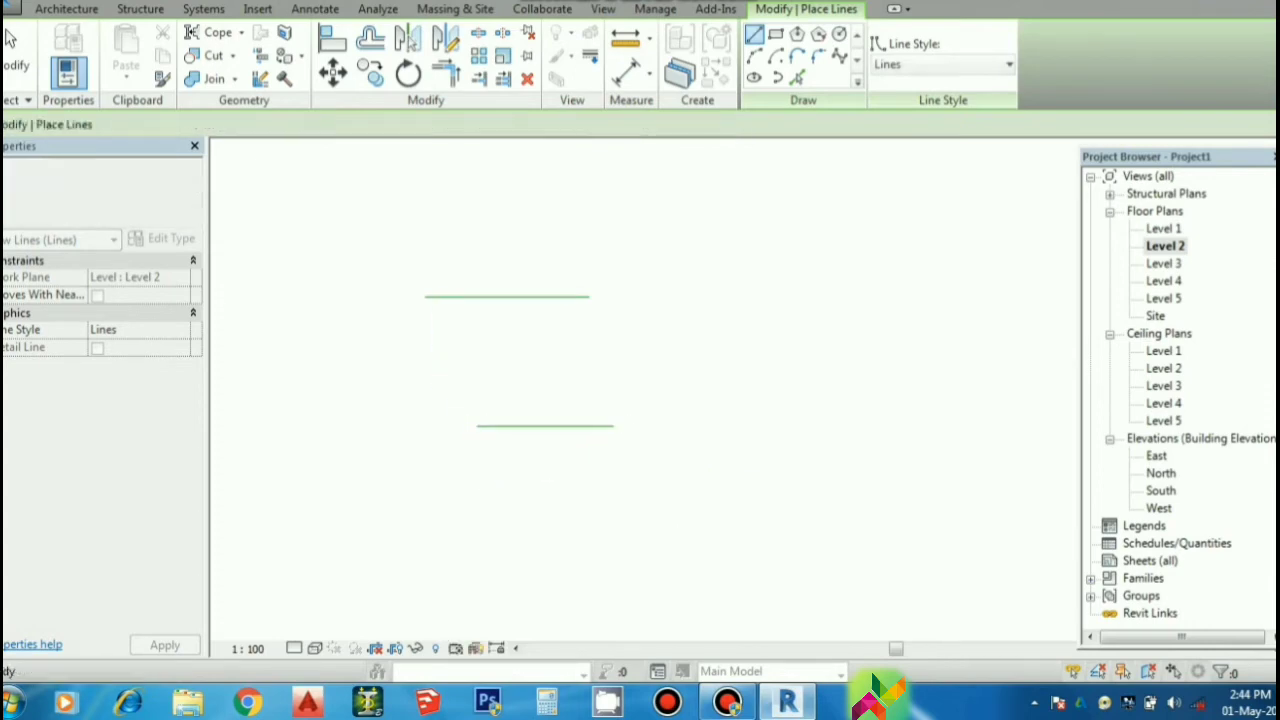
key(Escape)
click(9, 36)
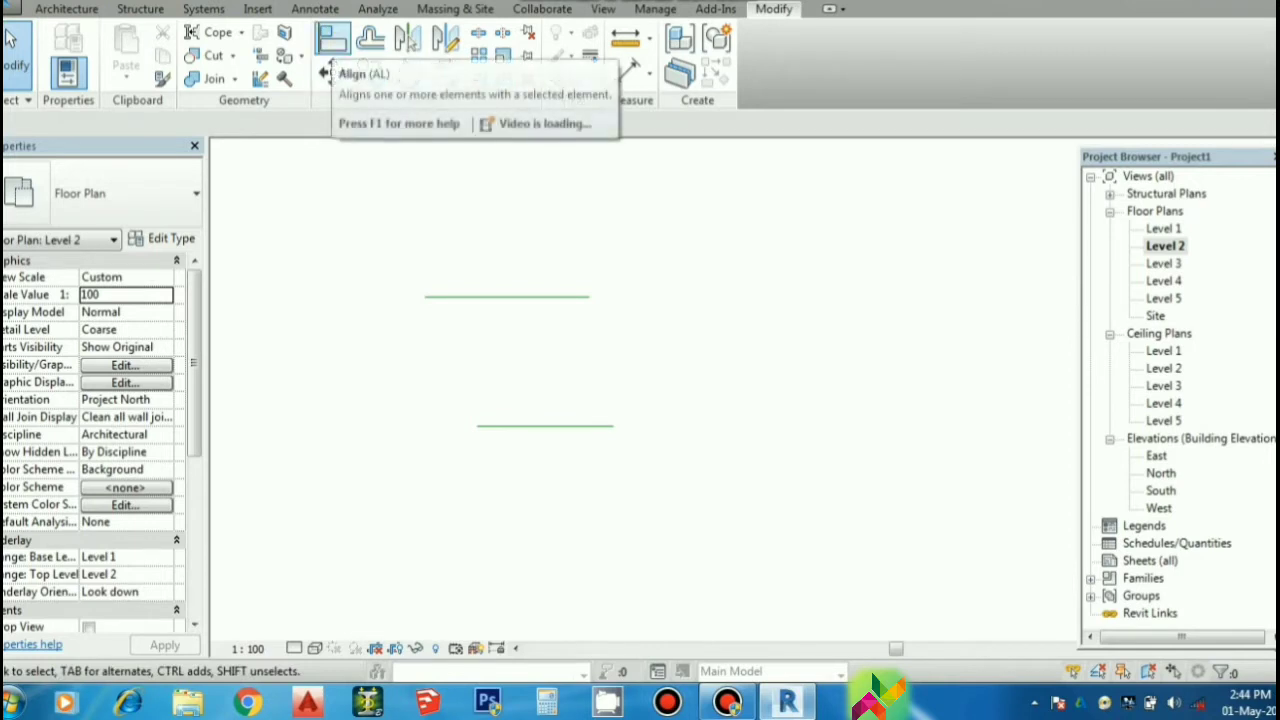
- Align the lower line up onto the upper line's horizontal, after undoing a reverse attempt
click(332, 38)
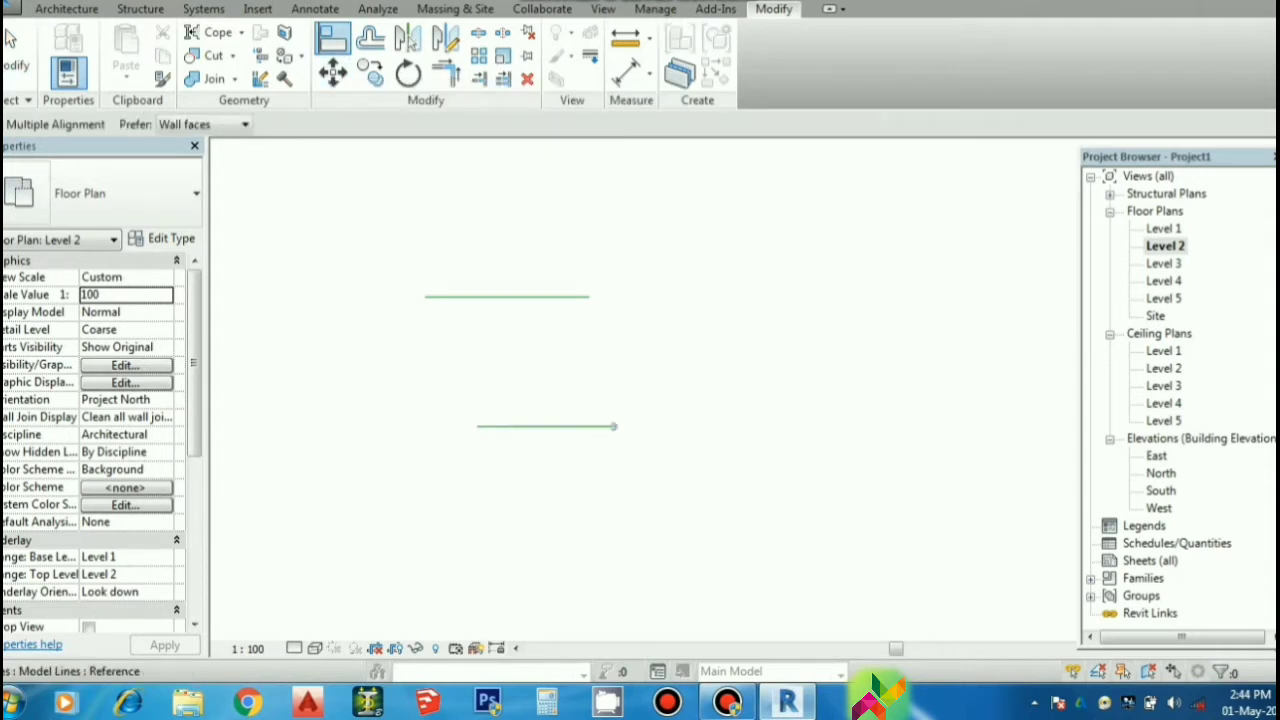
click(614, 426)
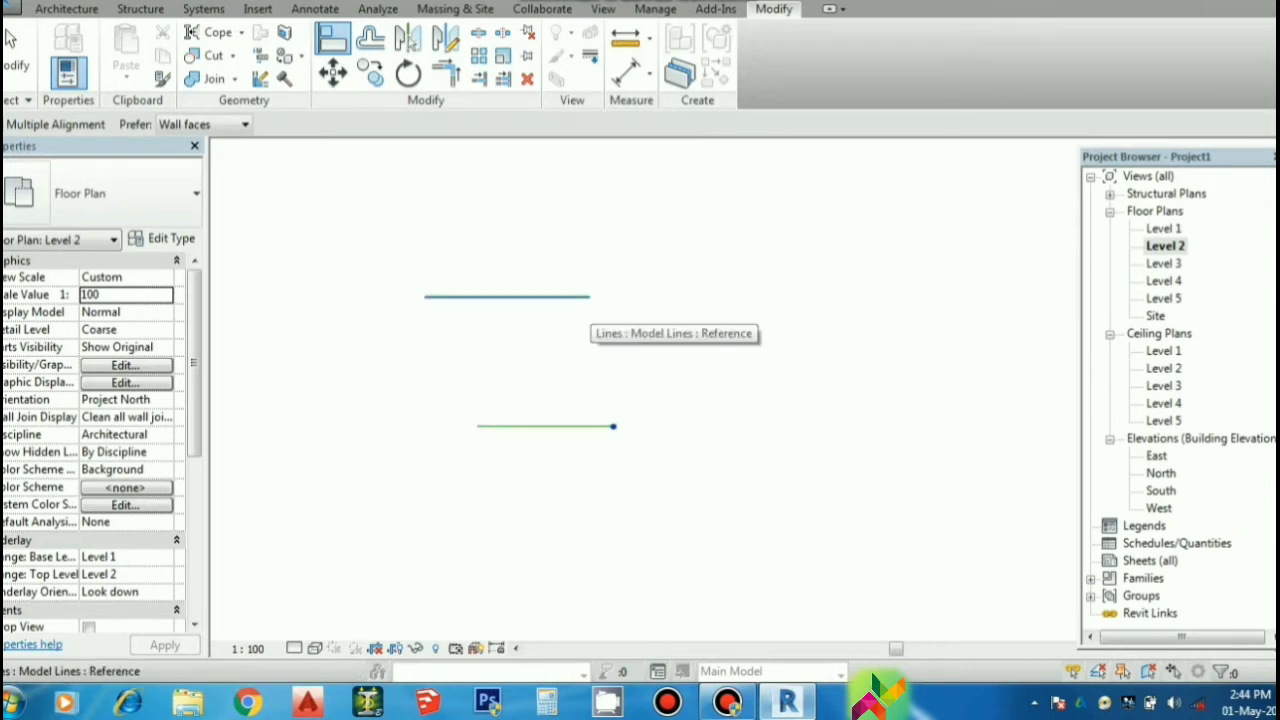
click(575, 297)
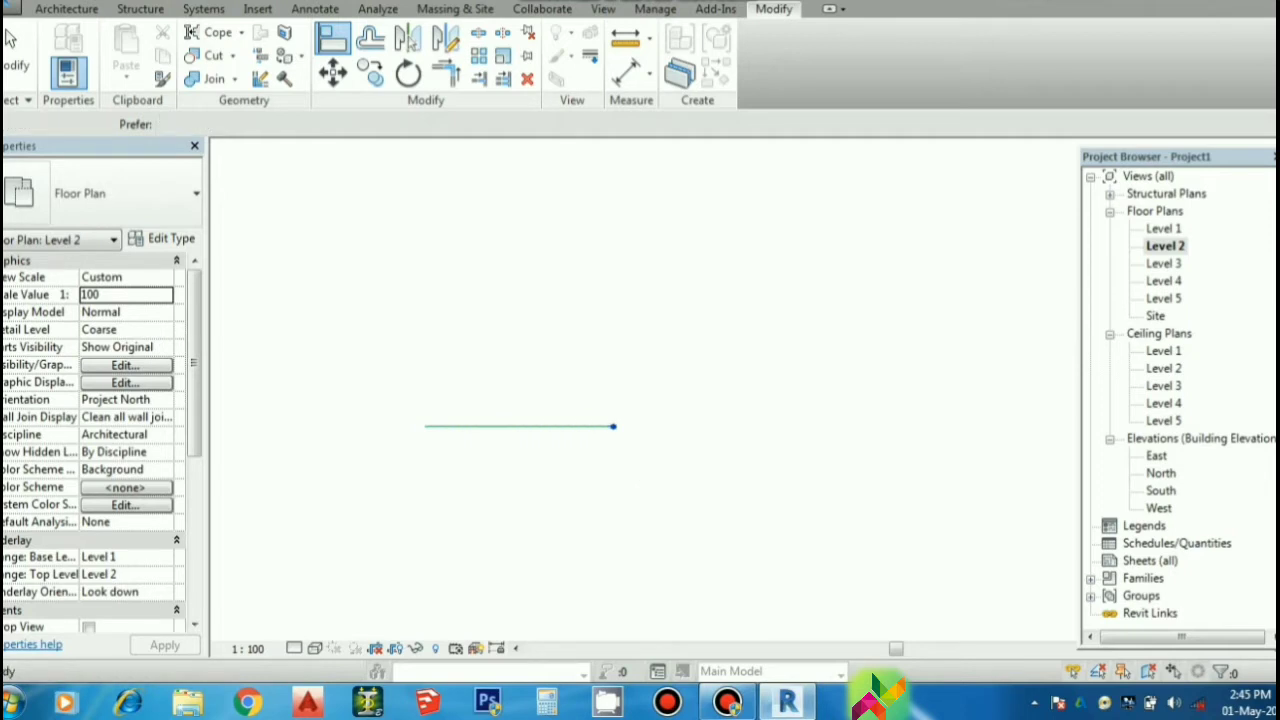
key(ctrl+z)
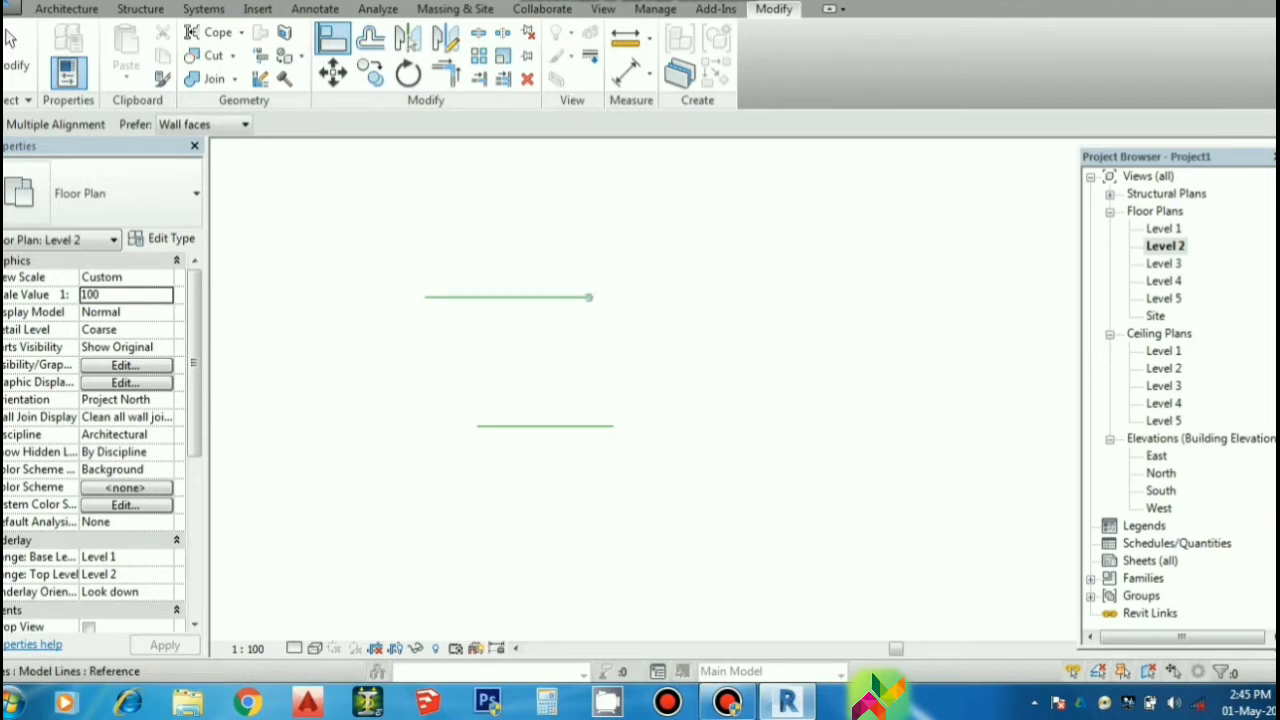
click(589, 297)
click(545, 426)
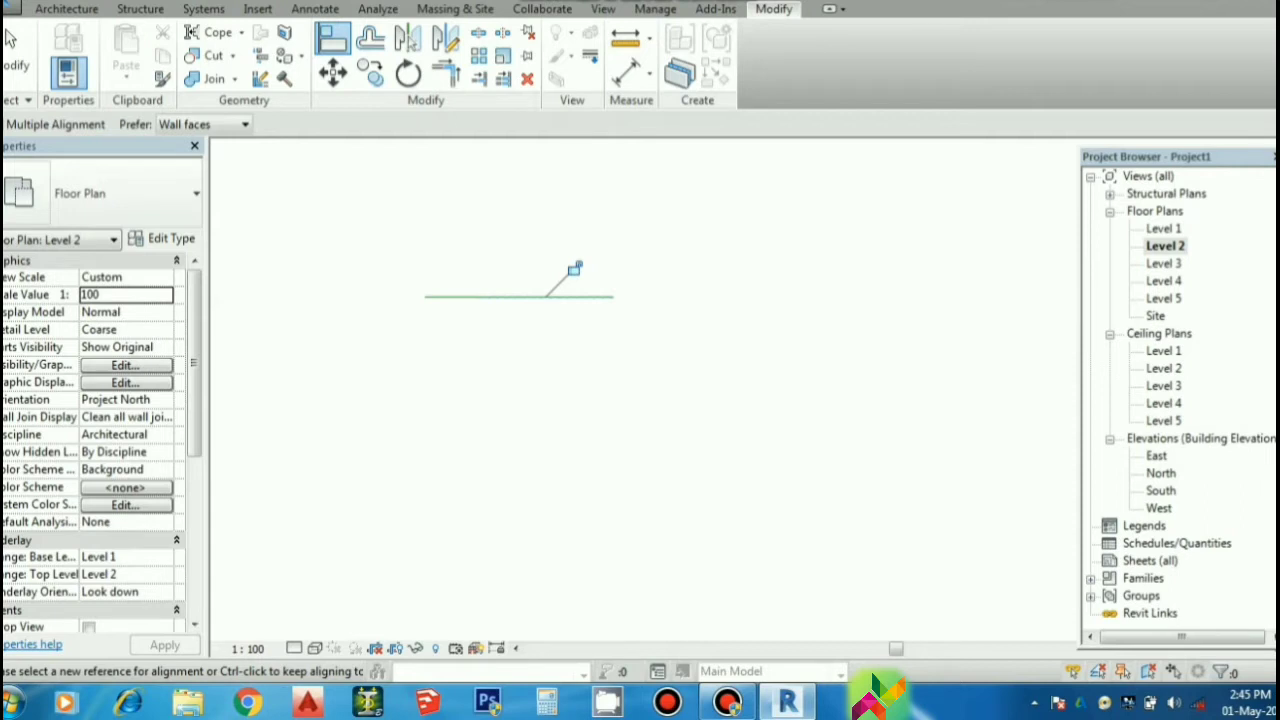
- Try aligning each line onto the other, undoing every attempt so both keep separate heights
key(ctrl+z)
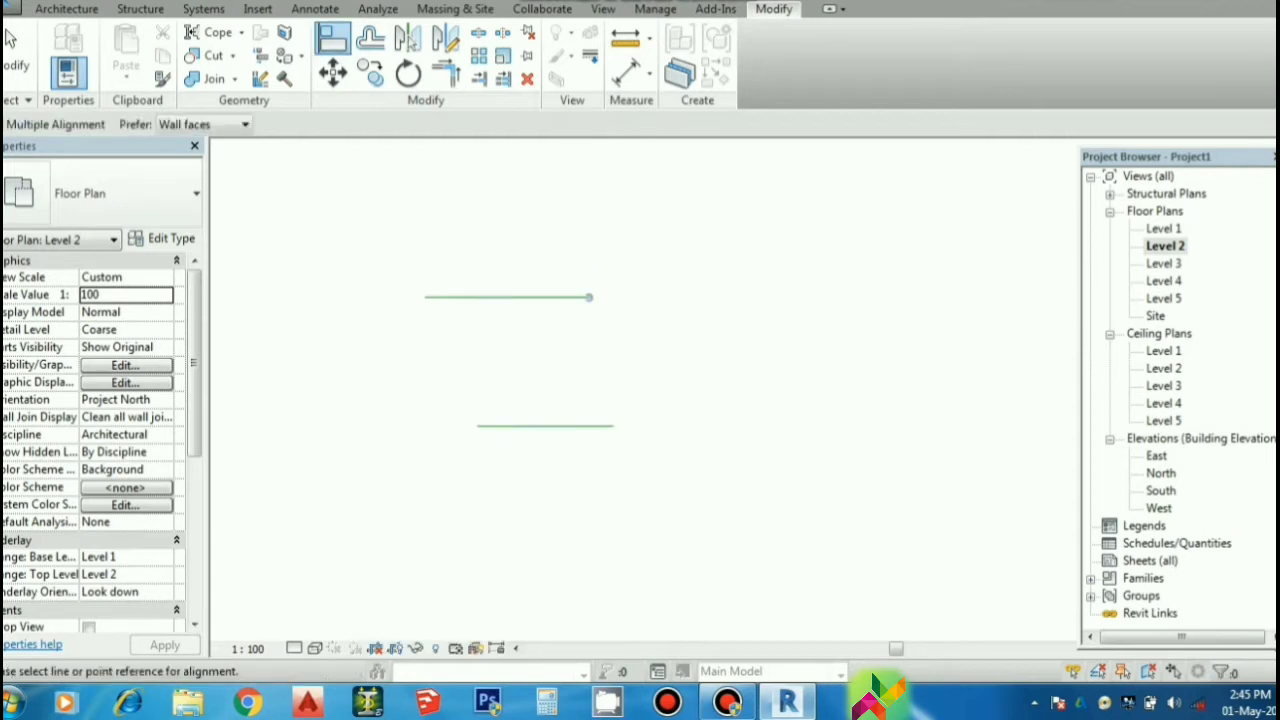
click(589, 297)
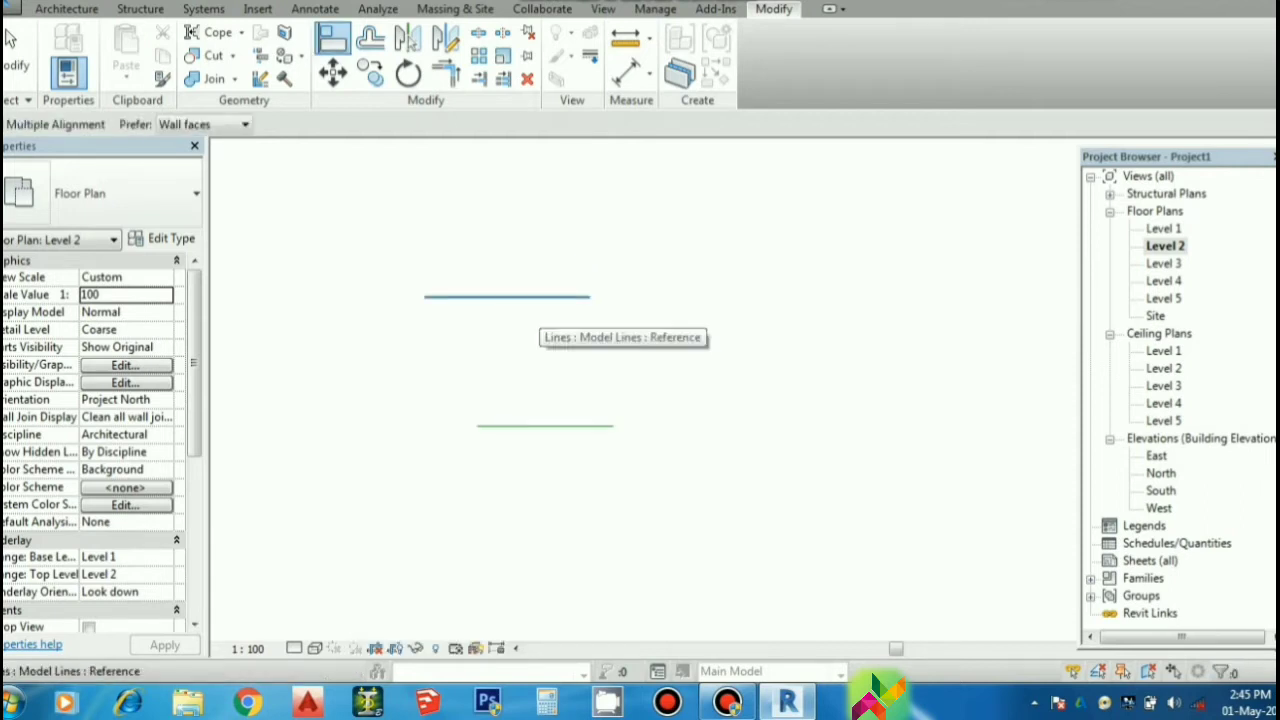
key(Escape)
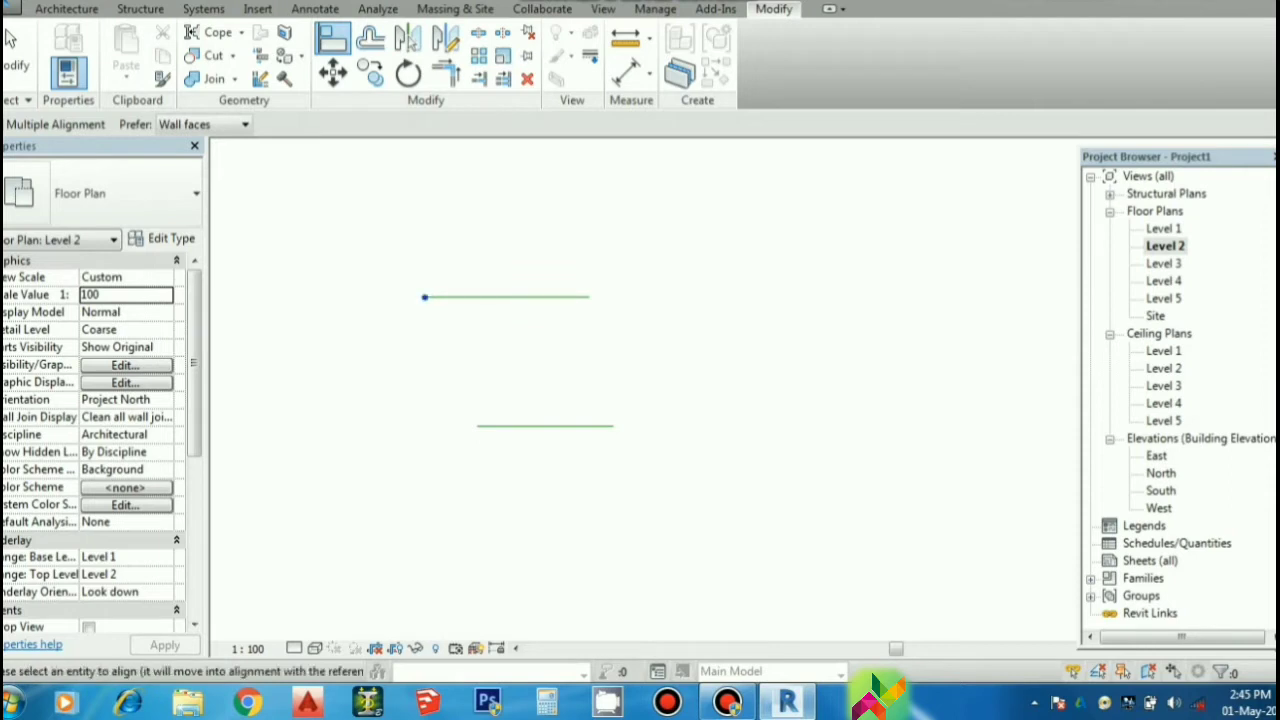
click(545, 425)
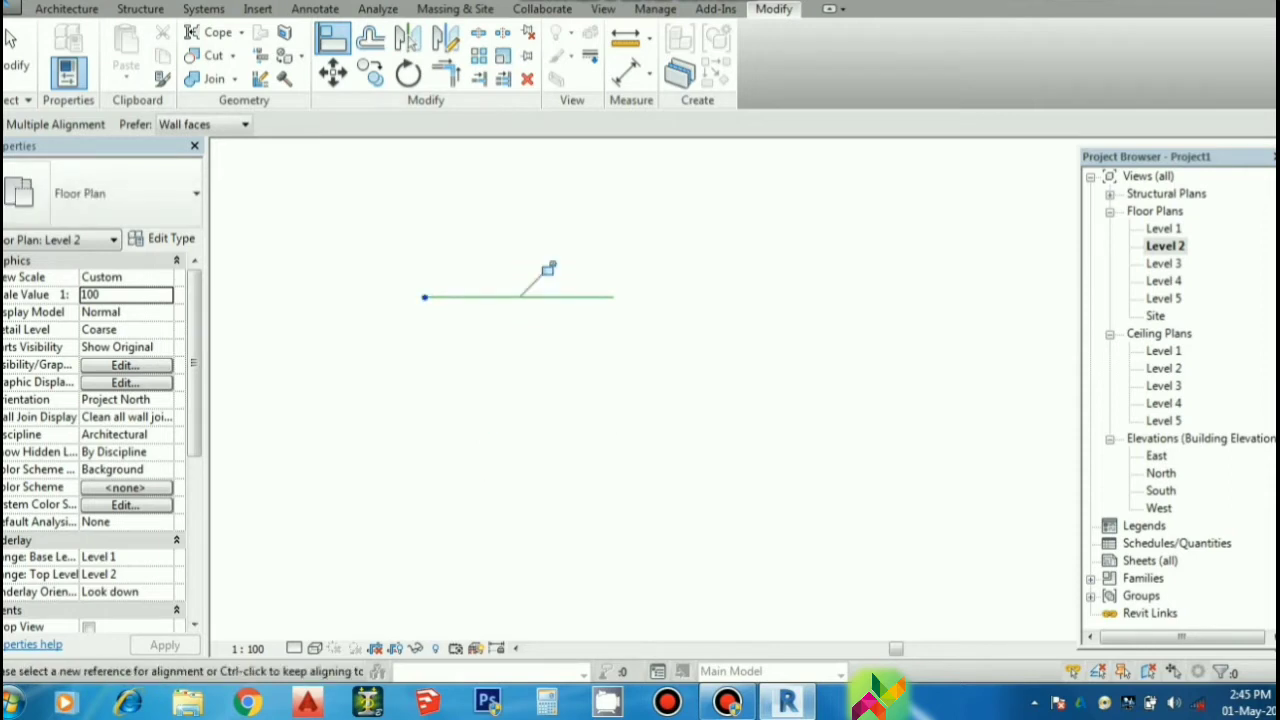
key(ctrl+z)
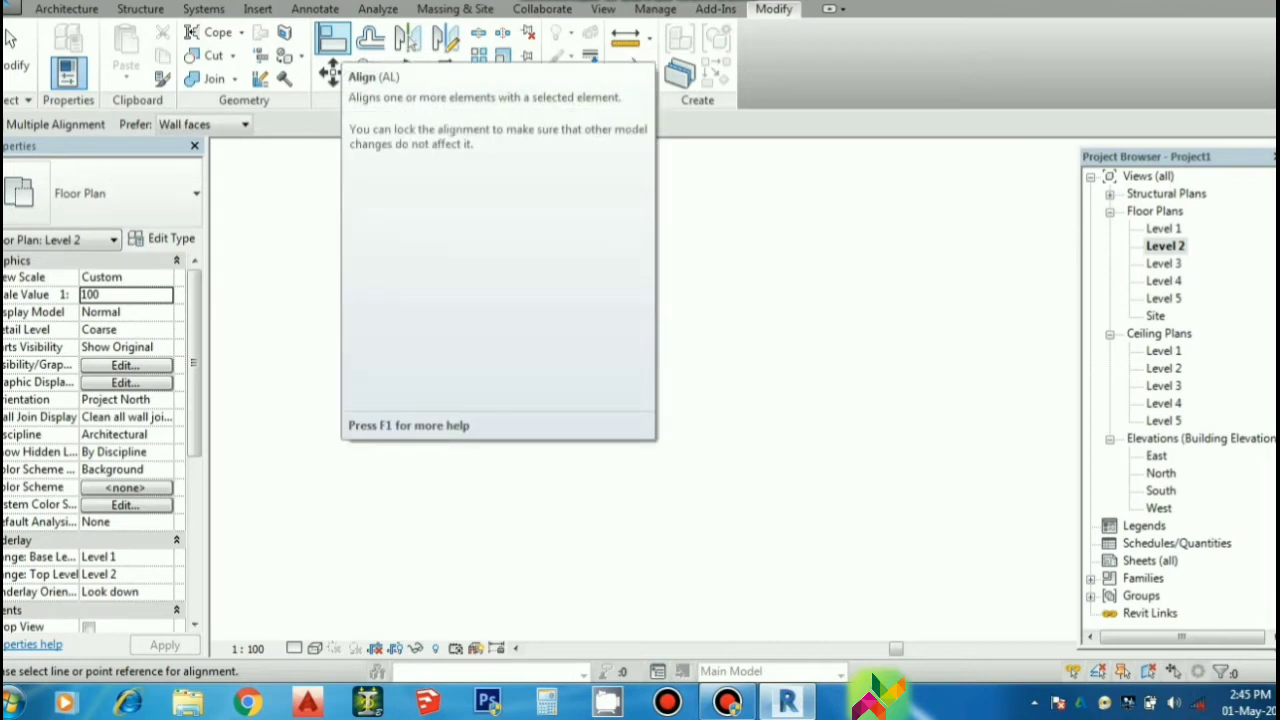
click(545, 425)
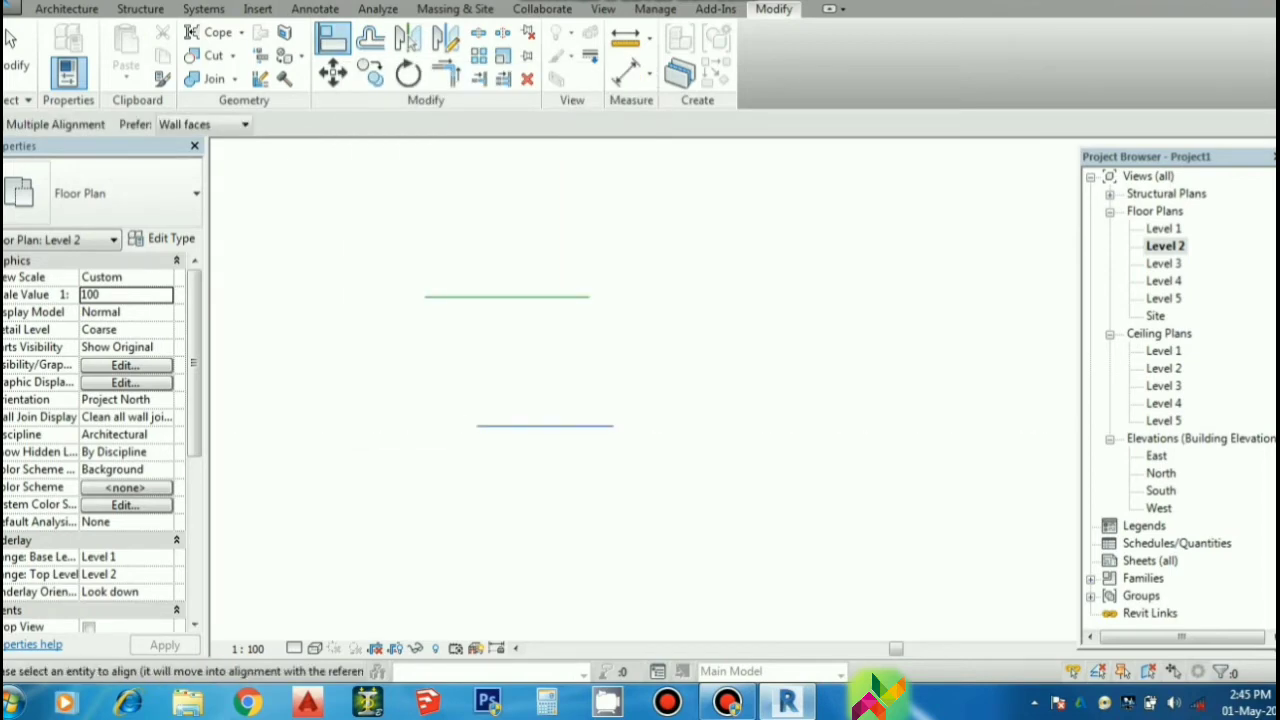
click(575, 296)
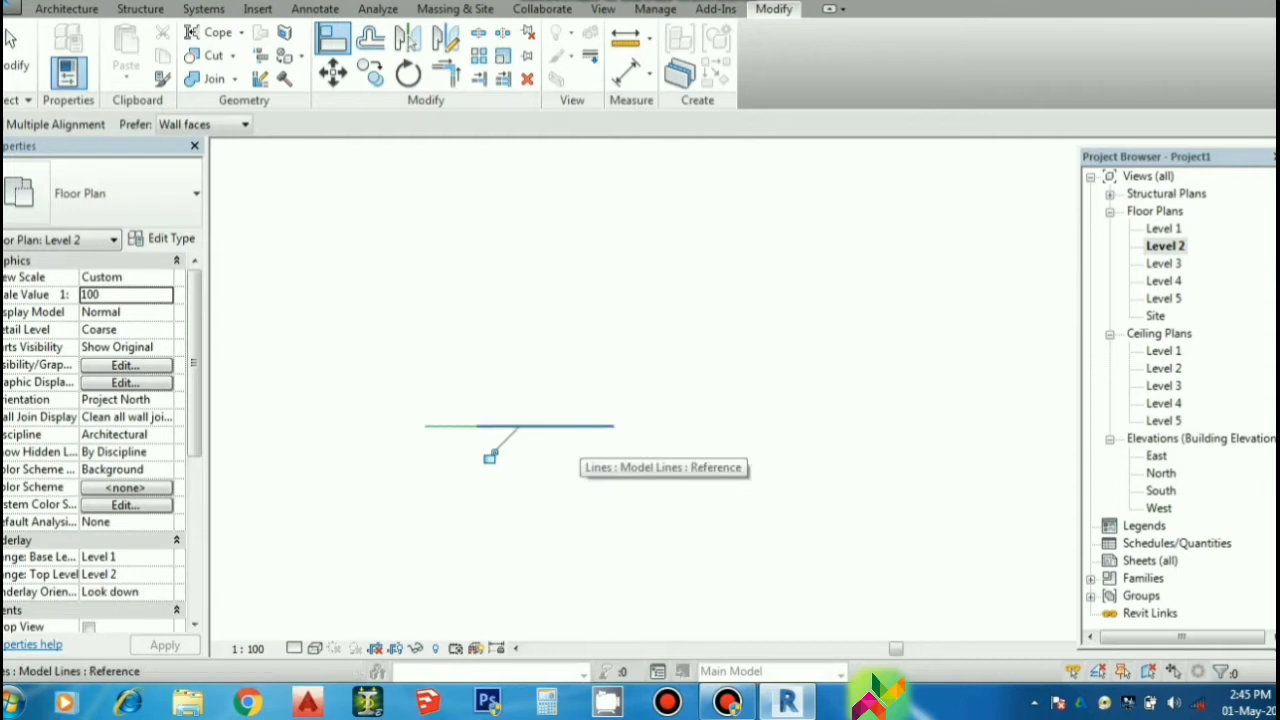
key(ctrl+z)
click(333, 38)
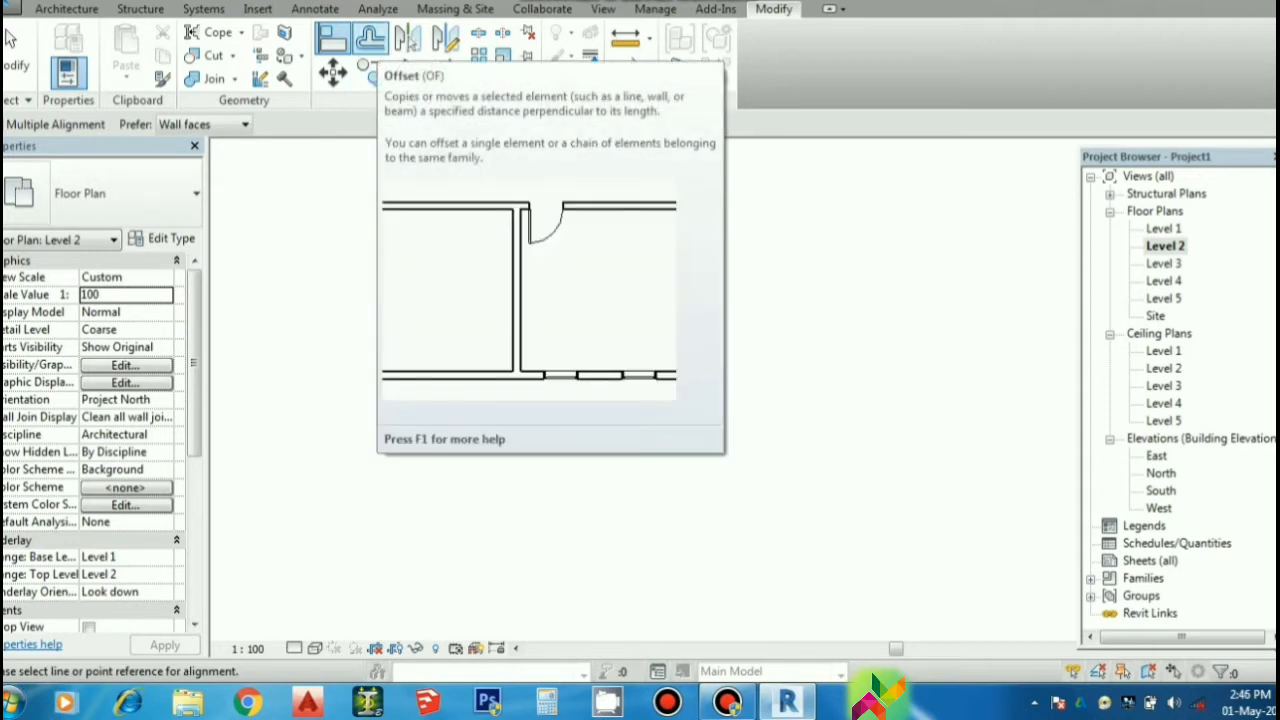
- Offset-copy the lines by 1' 0", one above the upper and one below the lower
click(369, 40)
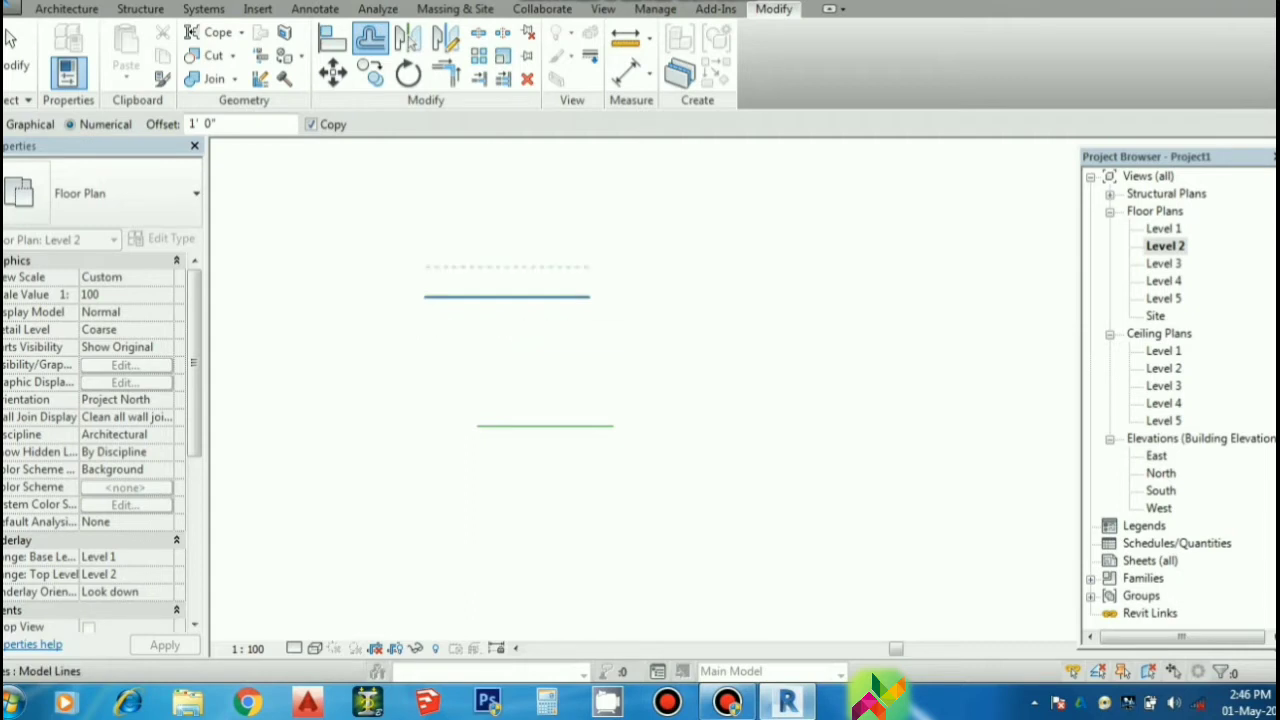
click(507, 296)
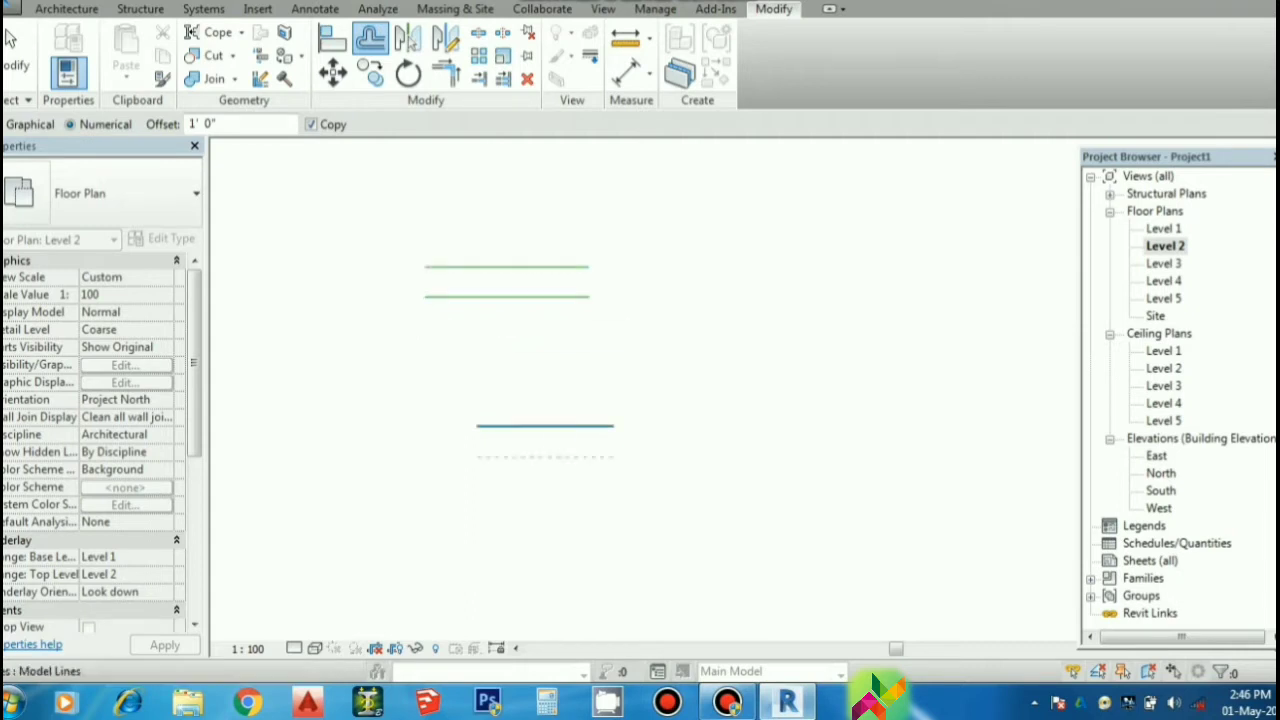
click(545, 430)
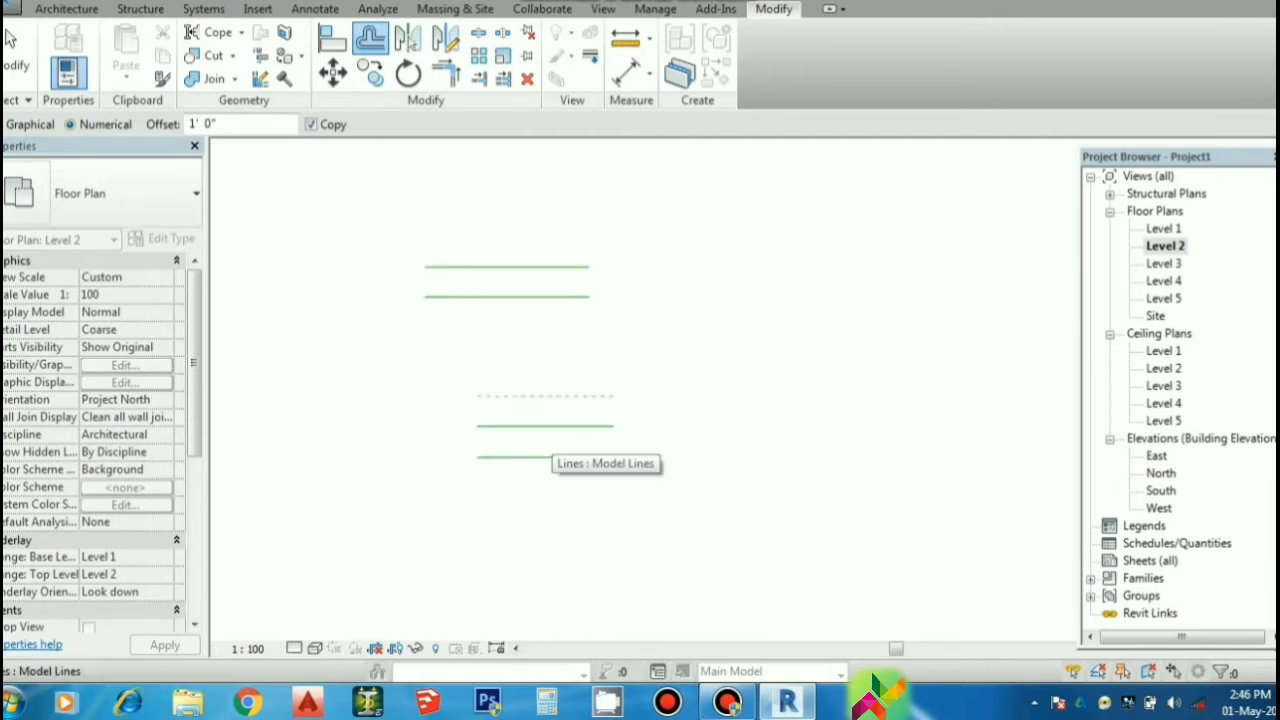
click(507, 264)
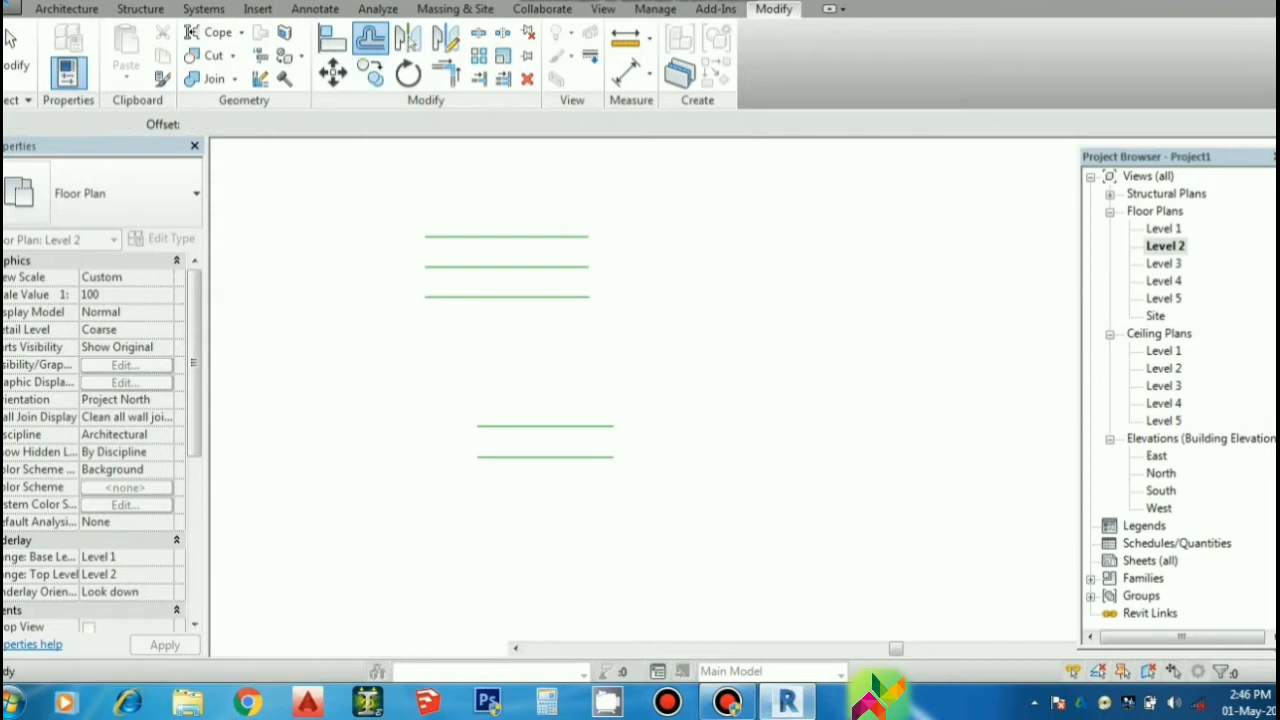
key(ctrl+z)
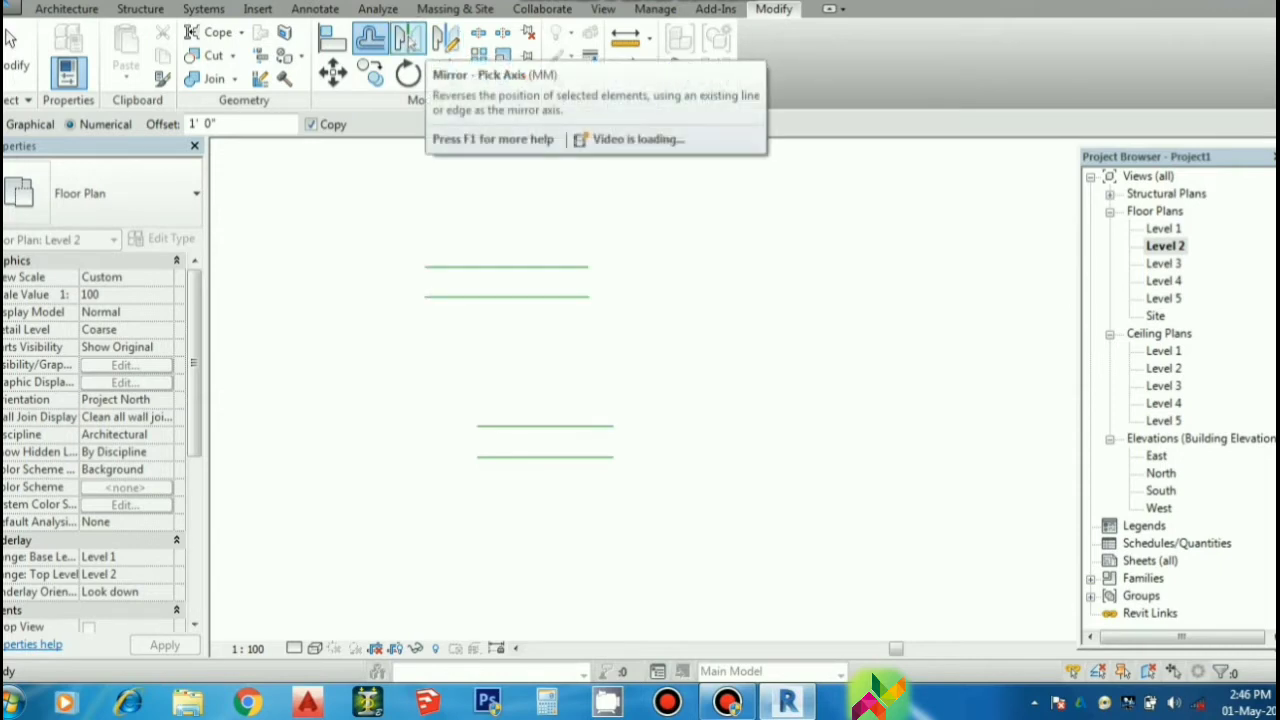
- Start Mirror - Pick Axis and cancel it, leaving the four lines unchanged
click(408, 38)
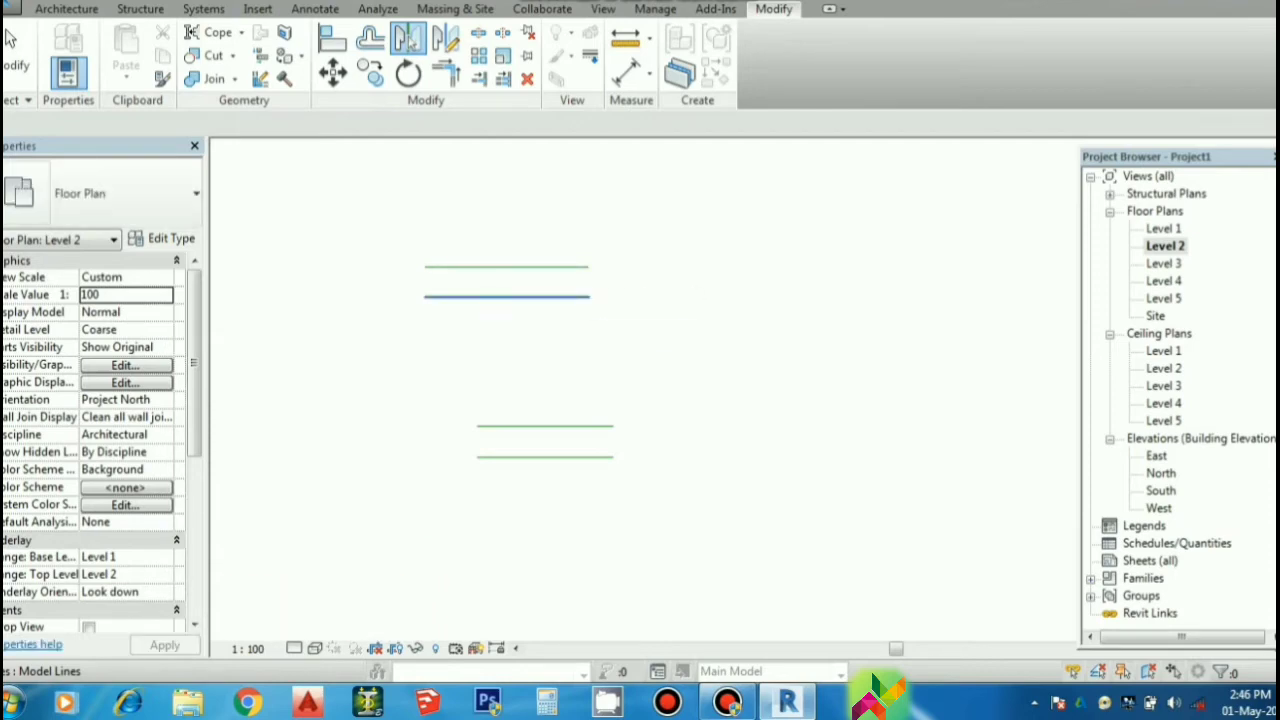
click(8, 36)
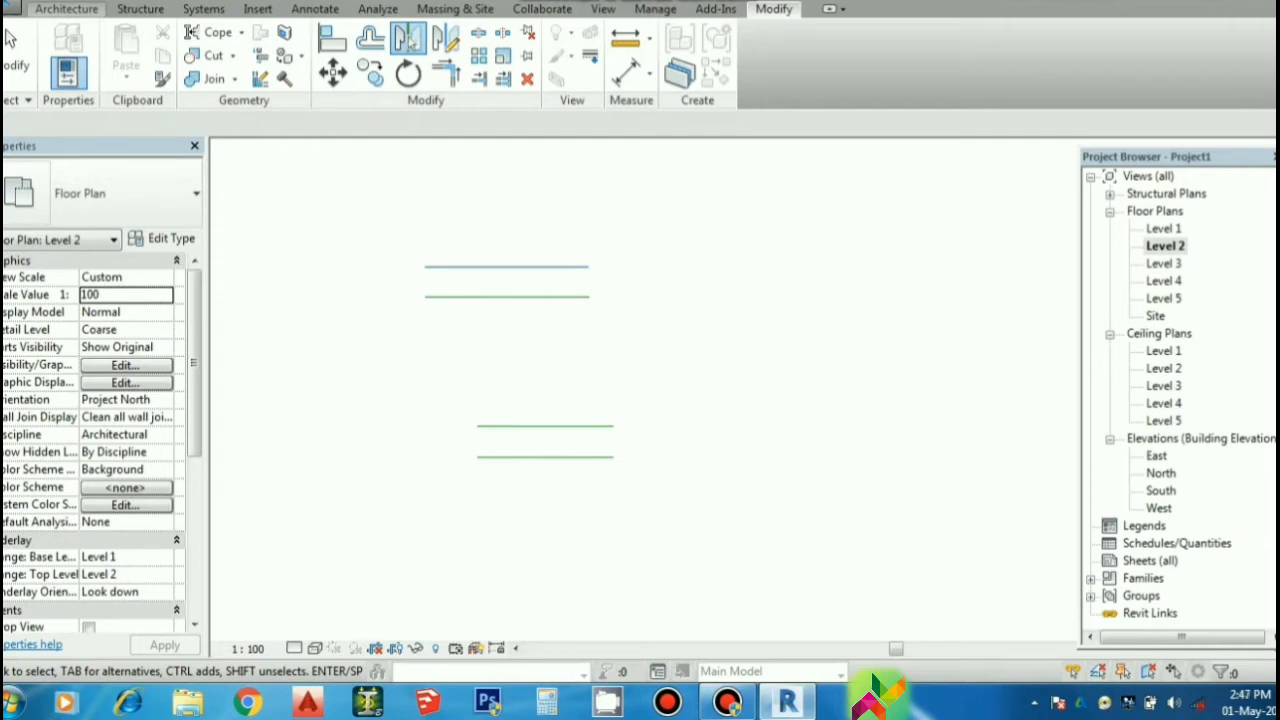
click(61, 50)
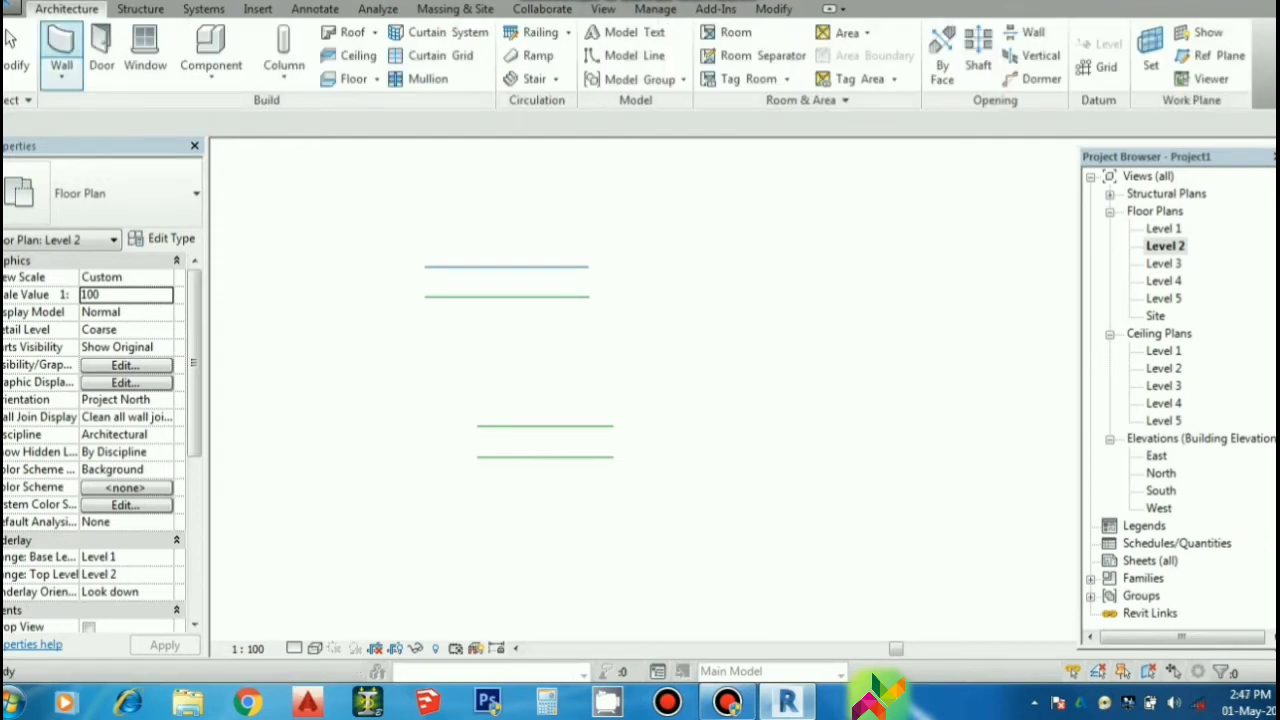
click(588, 355)
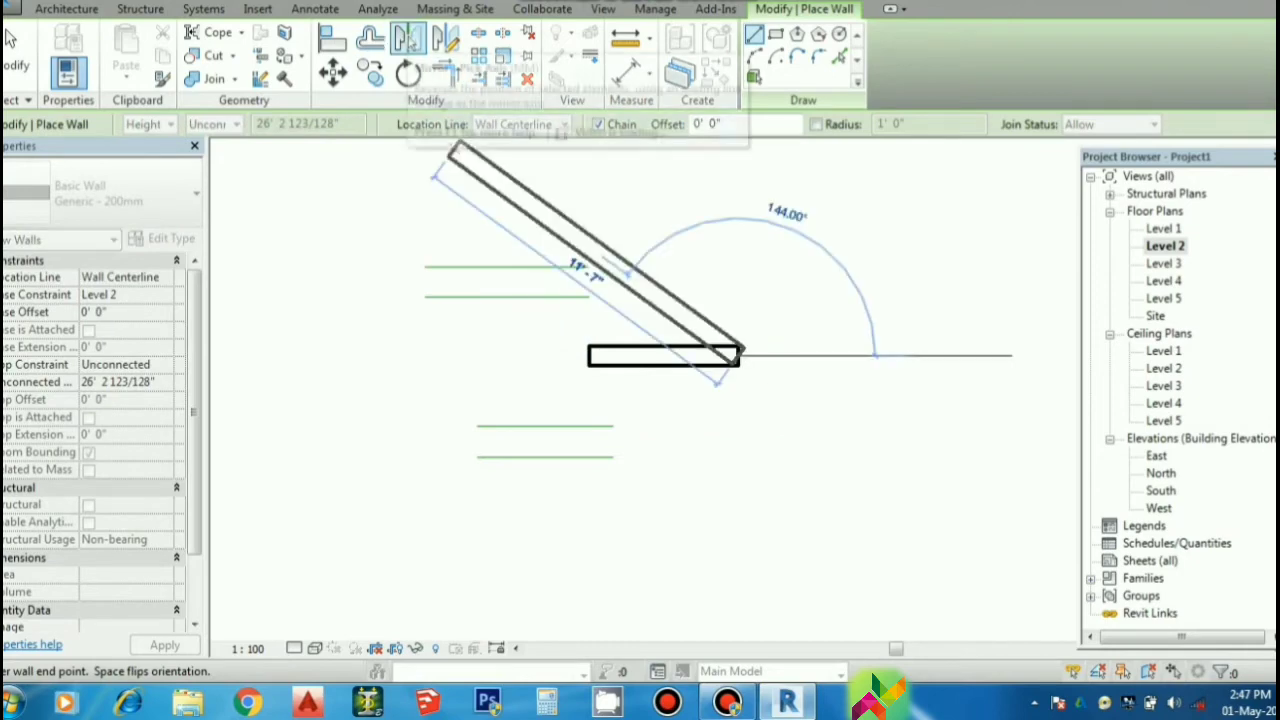
key(Escape)
key(Escape)
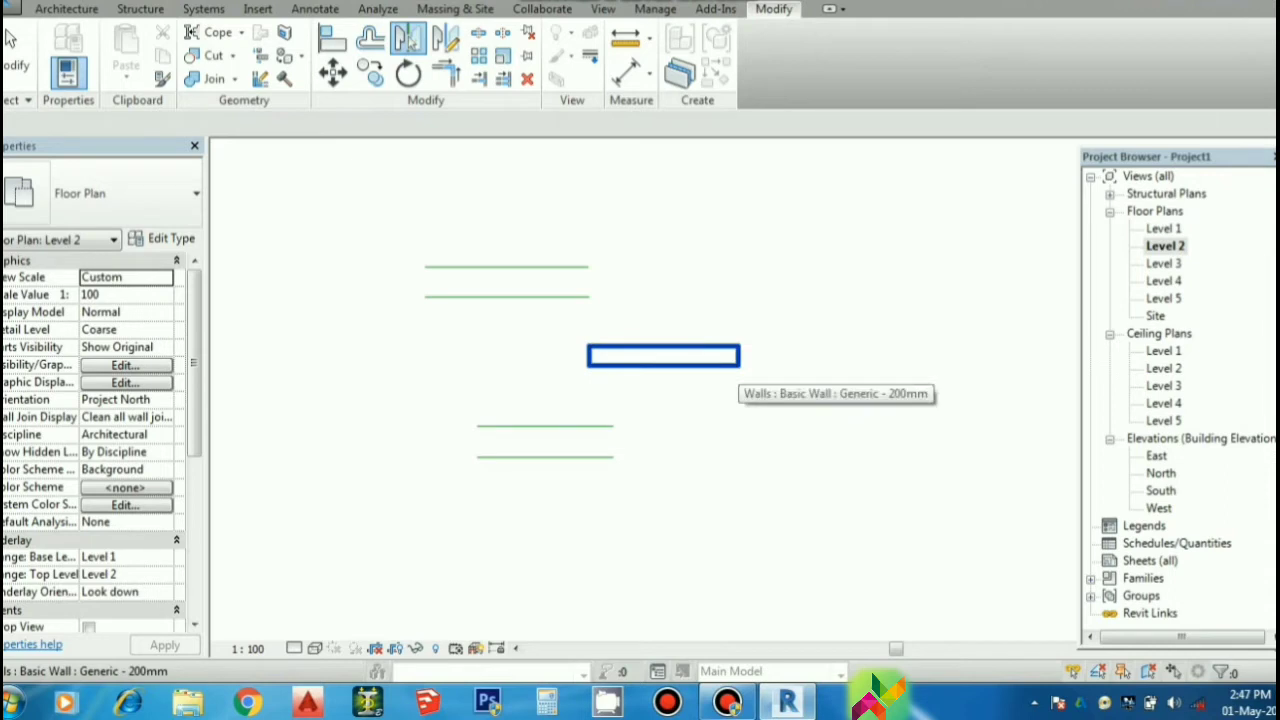
click(663, 347)
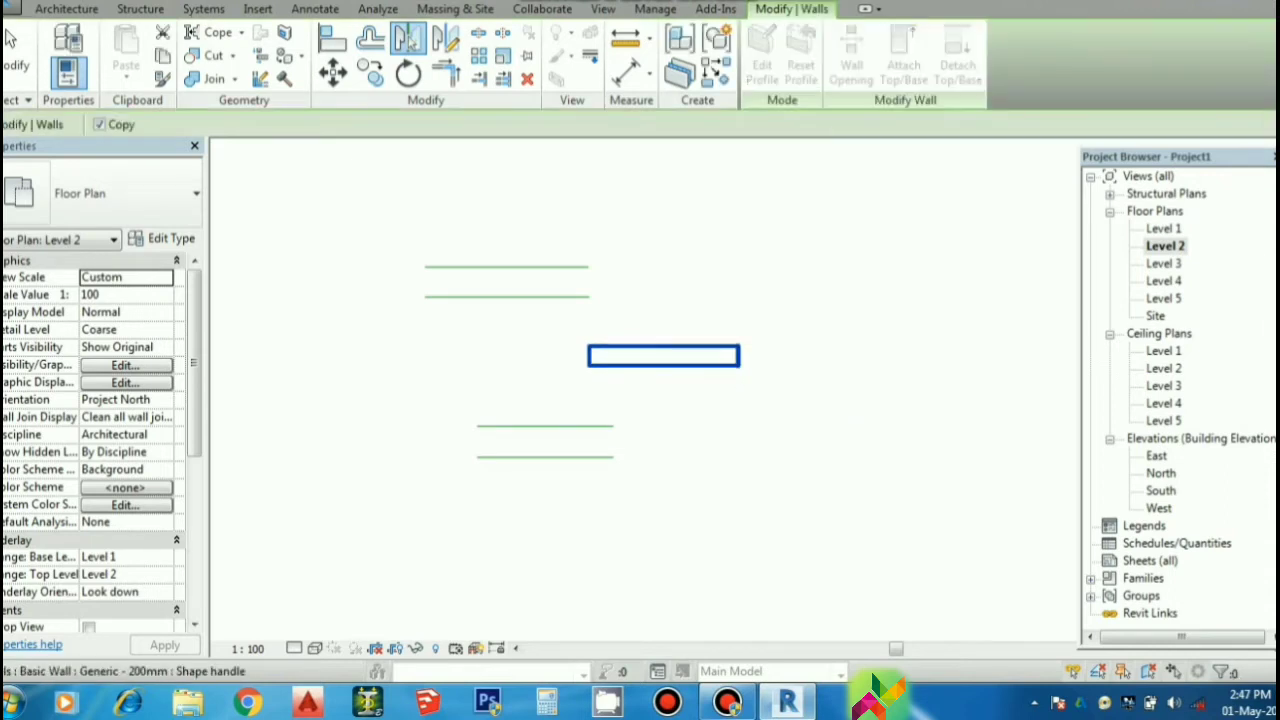
drag(740, 356, 888, 356)
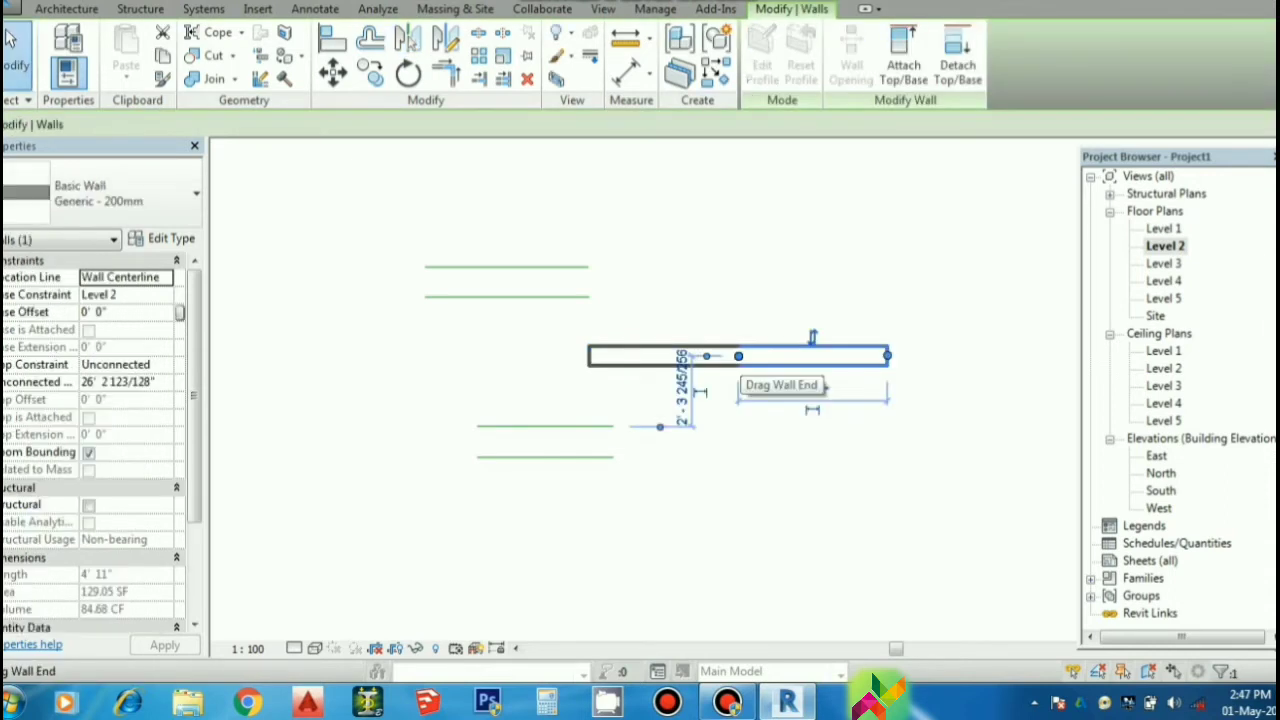
key(Escape)
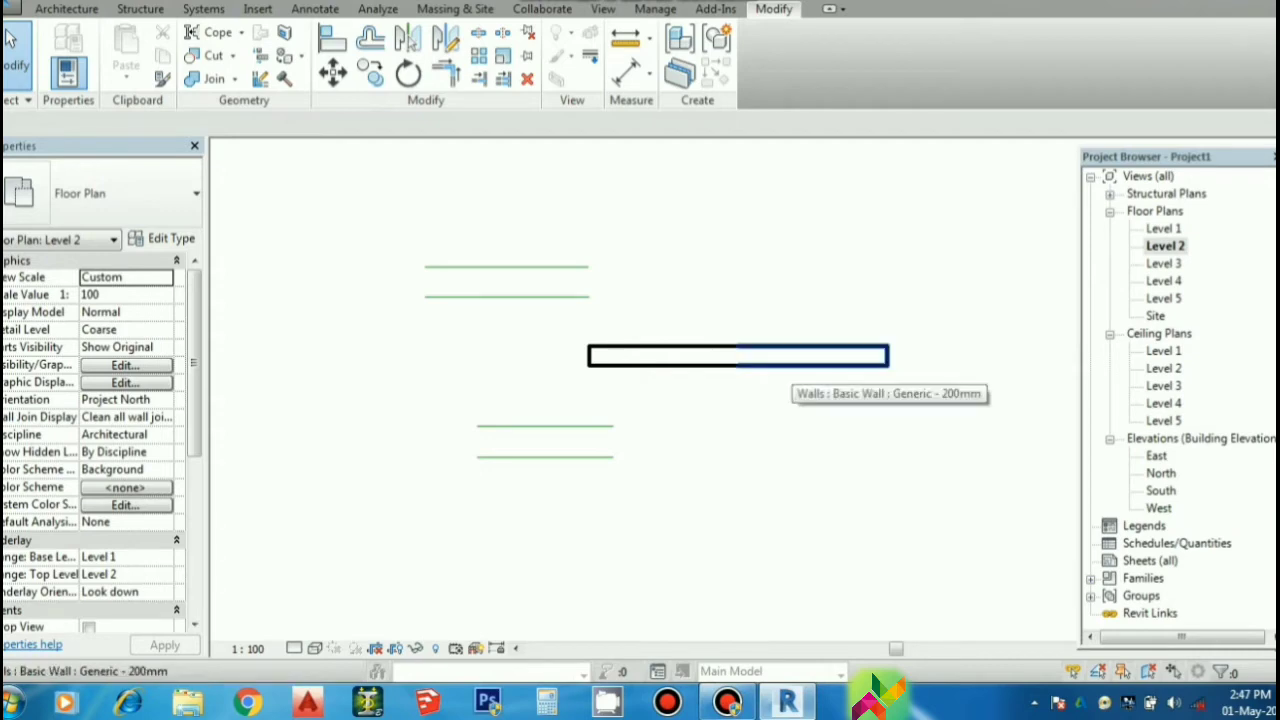
key(ctrl+z)
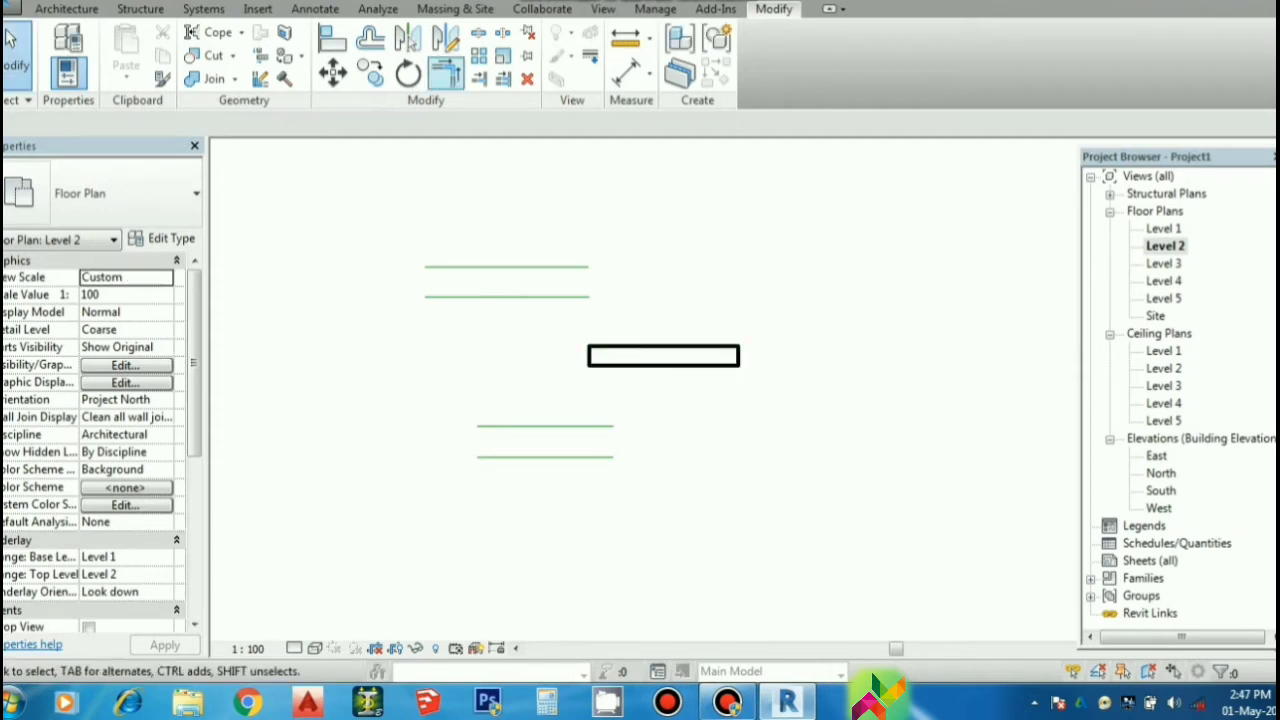
click(408, 40)
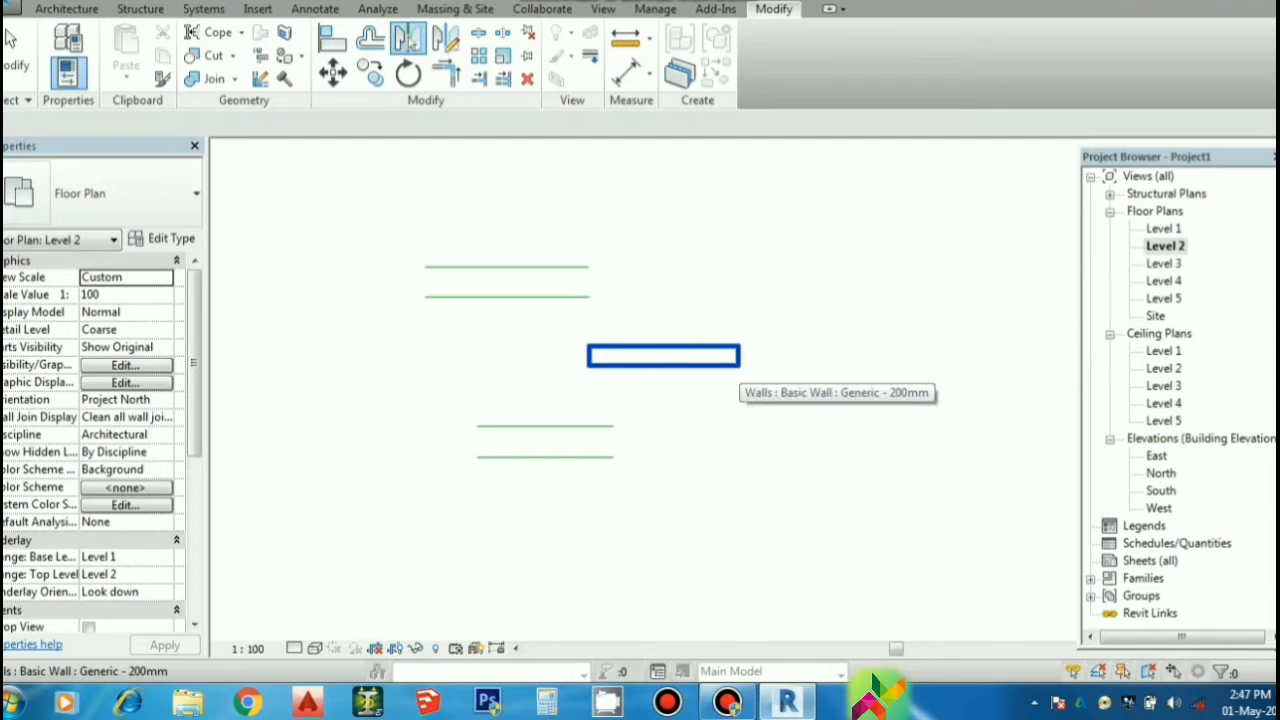
click(738, 362)
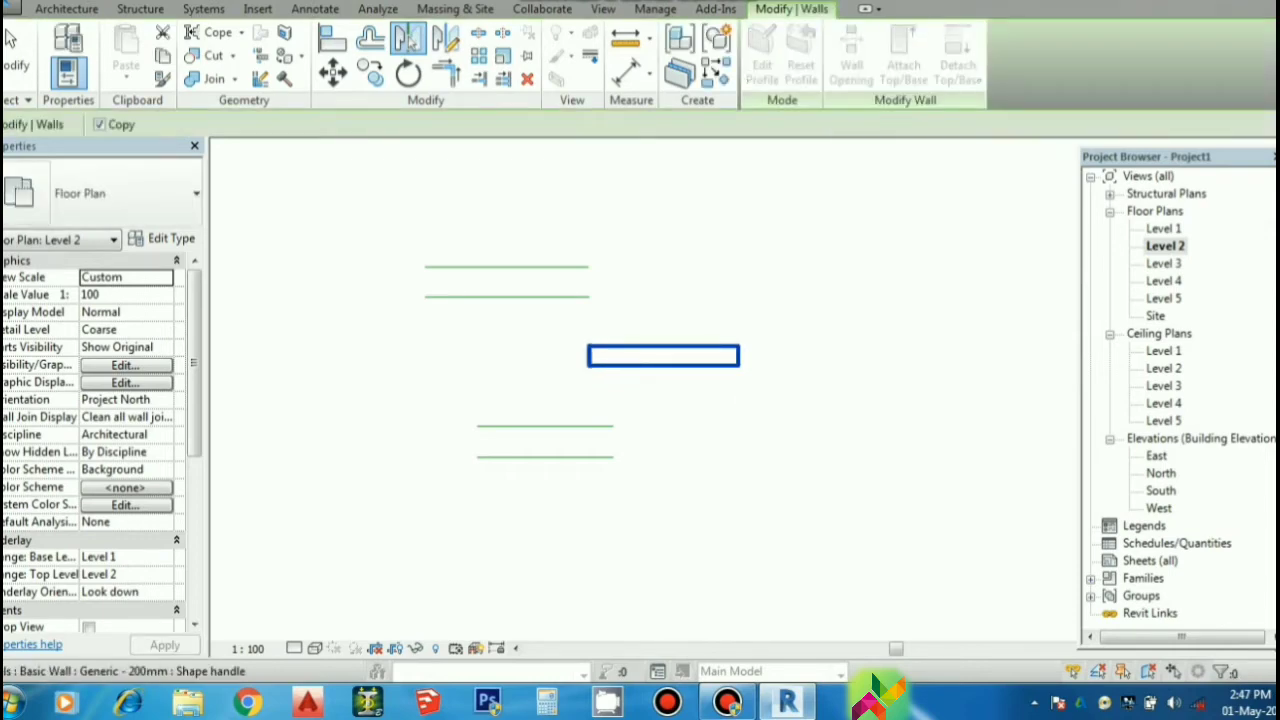
click(514, 338)
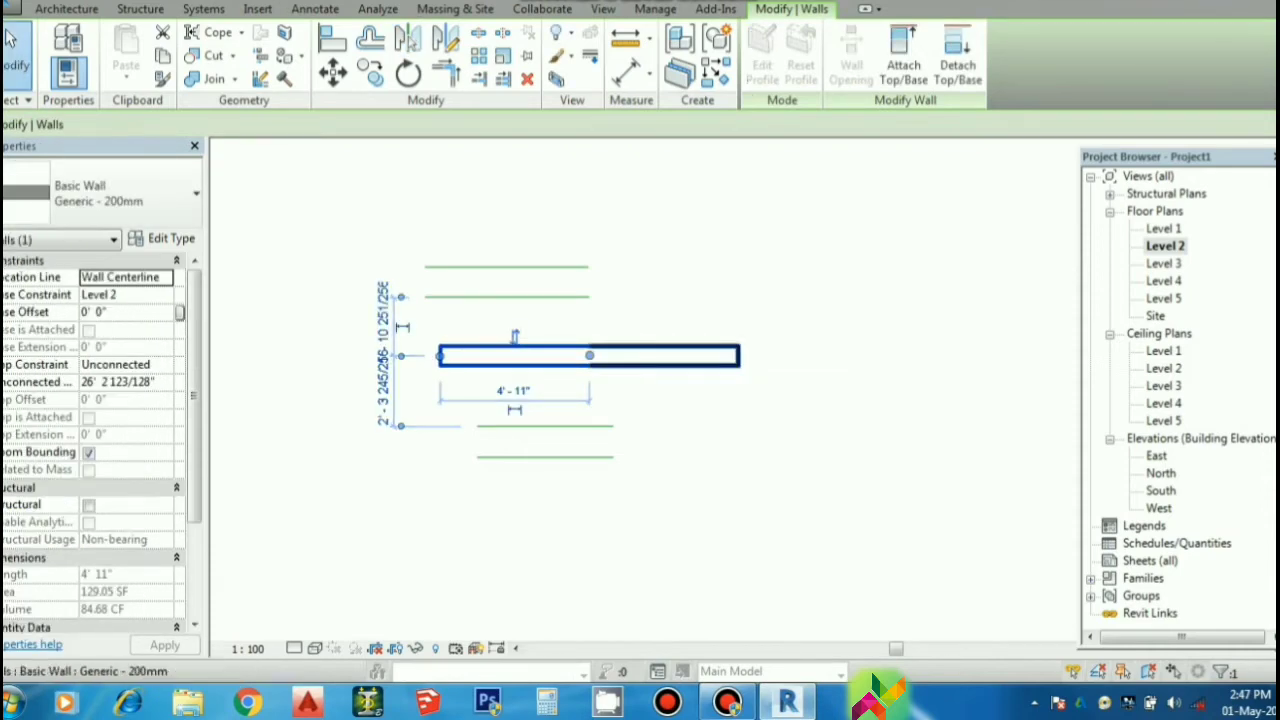
key(Escape)
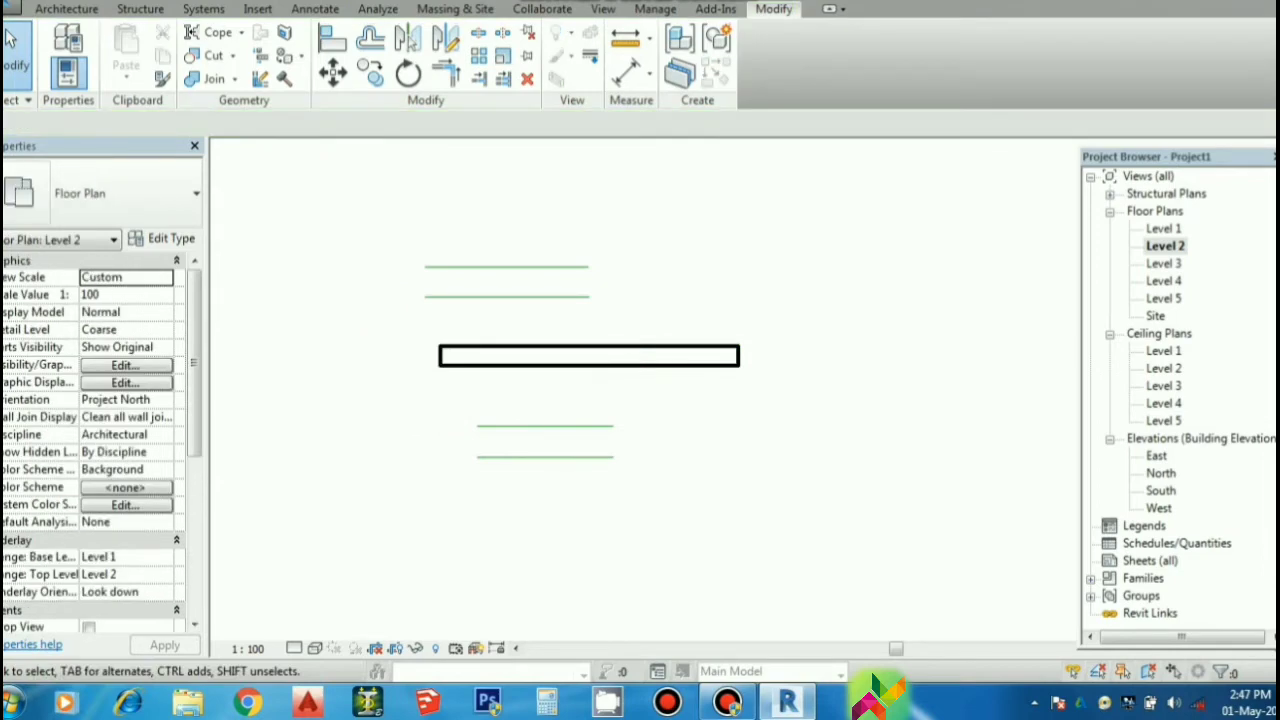
key(ctrl+z)
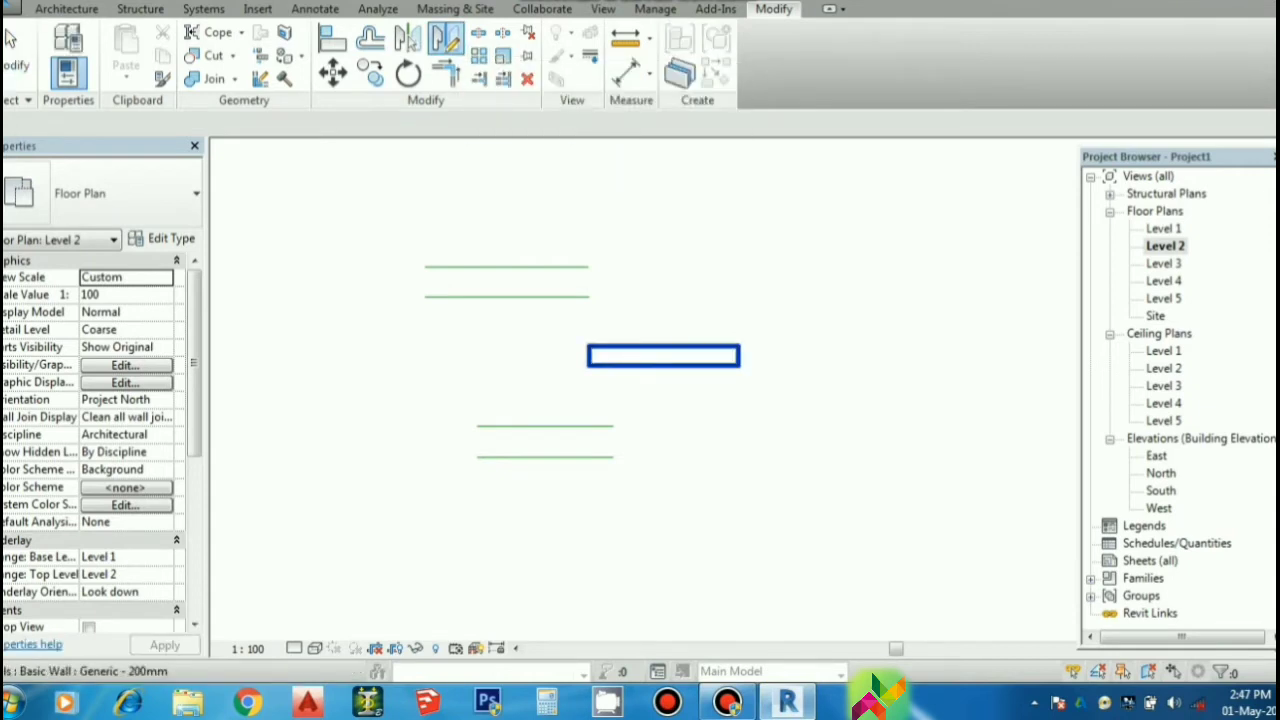
- Mirror-copy the Generic - 200mm wall across a 50° axis, placing a 4' 11" diagonal wall at lower right
click(738, 366)
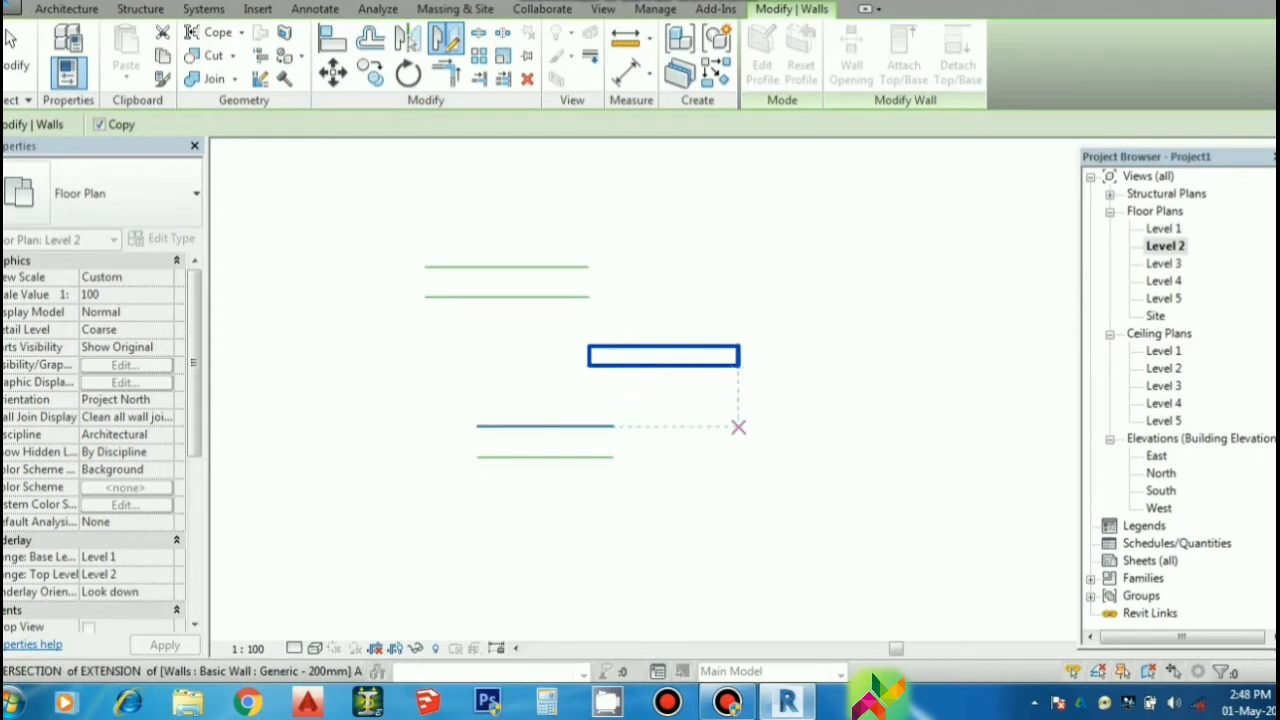
click(738, 492)
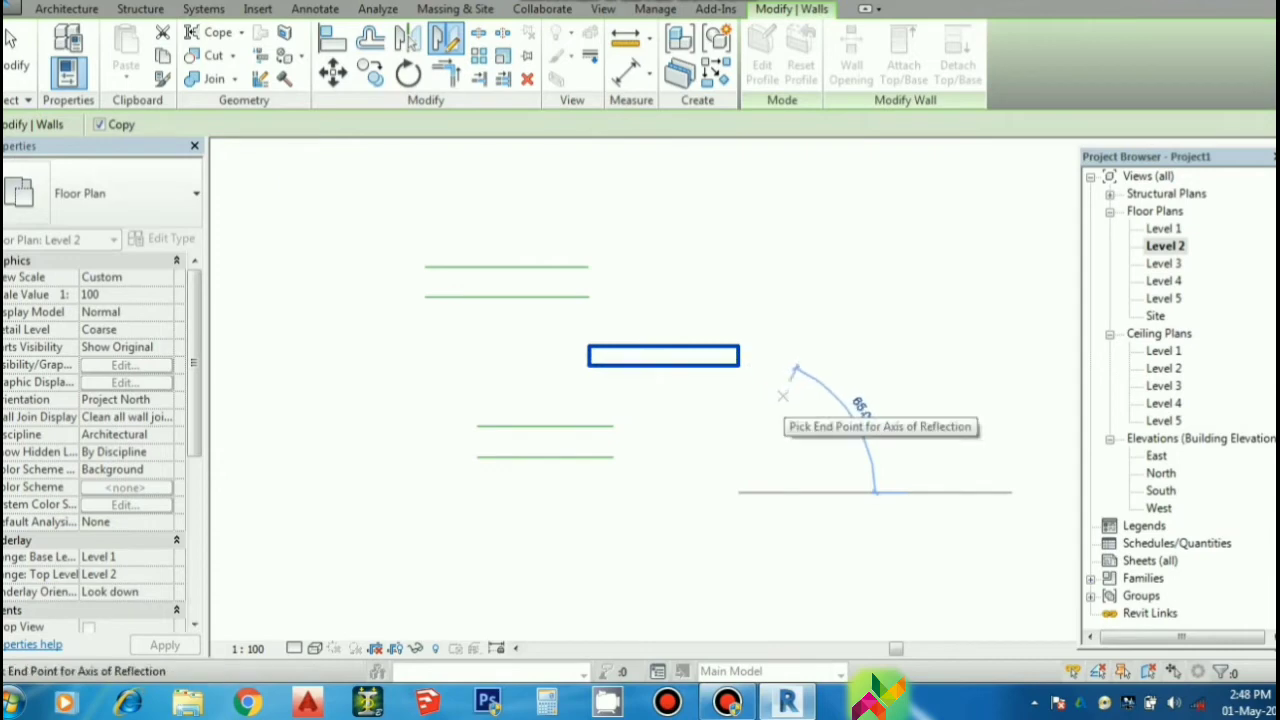
click(783, 391)
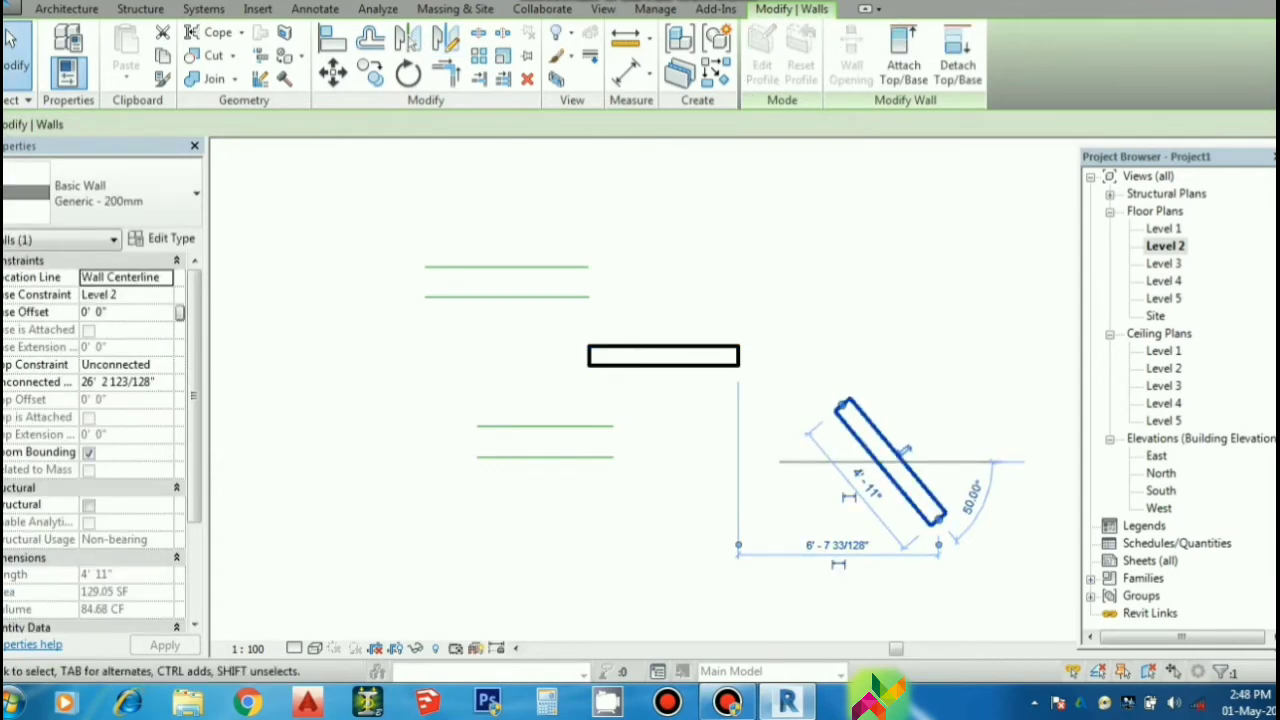
key(Escape)
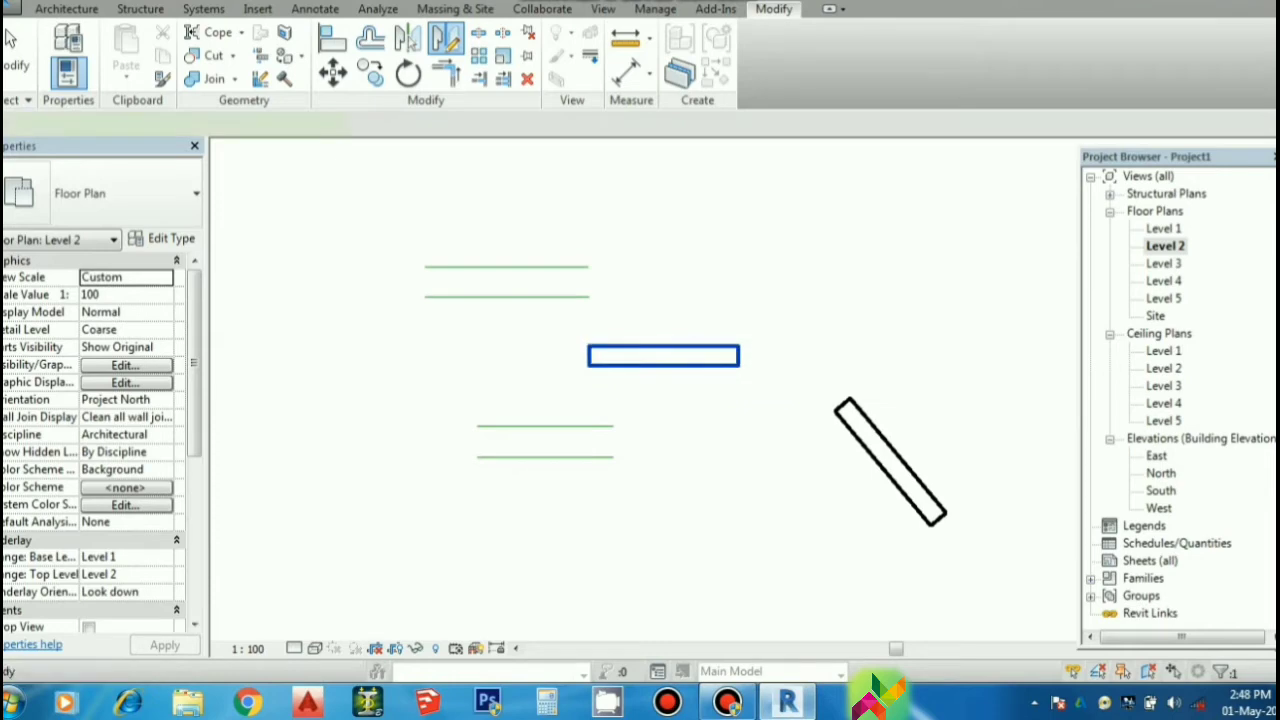
click(695, 352)
- Mirror the wall with MV across a horizontal axis at its right end, producing an overlapping copy
key(m)
key(v)
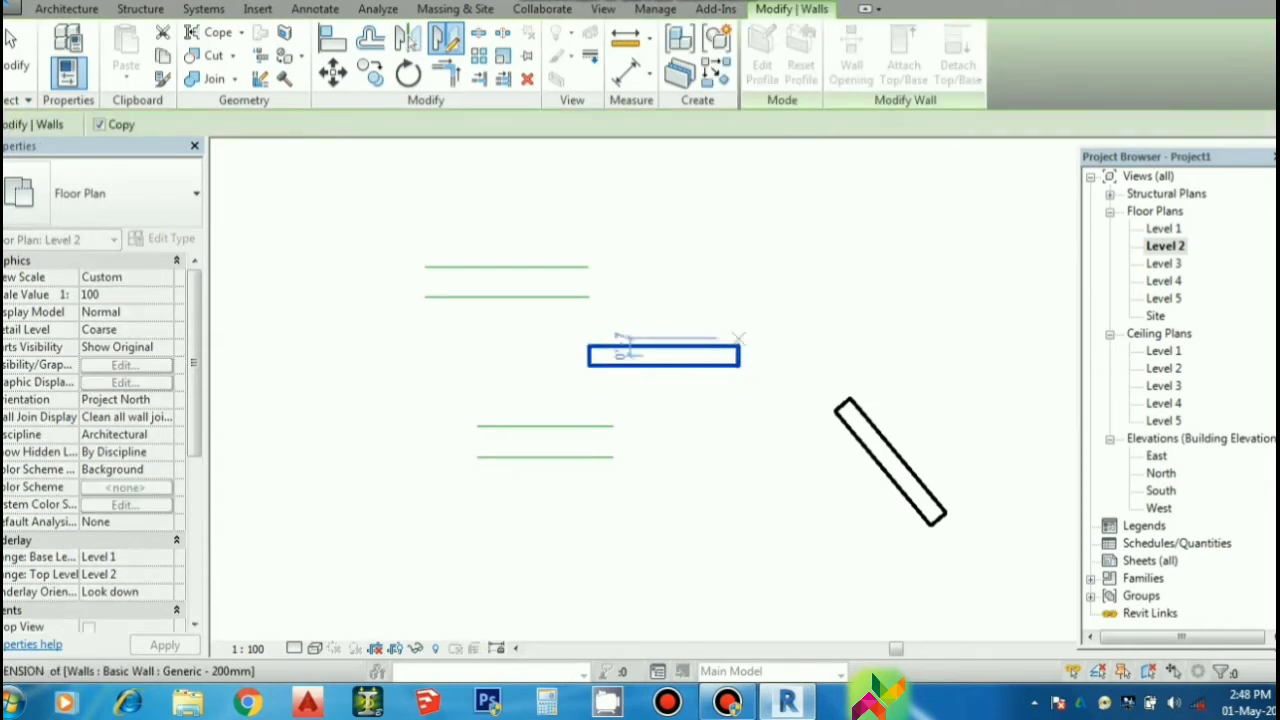
click(738, 355)
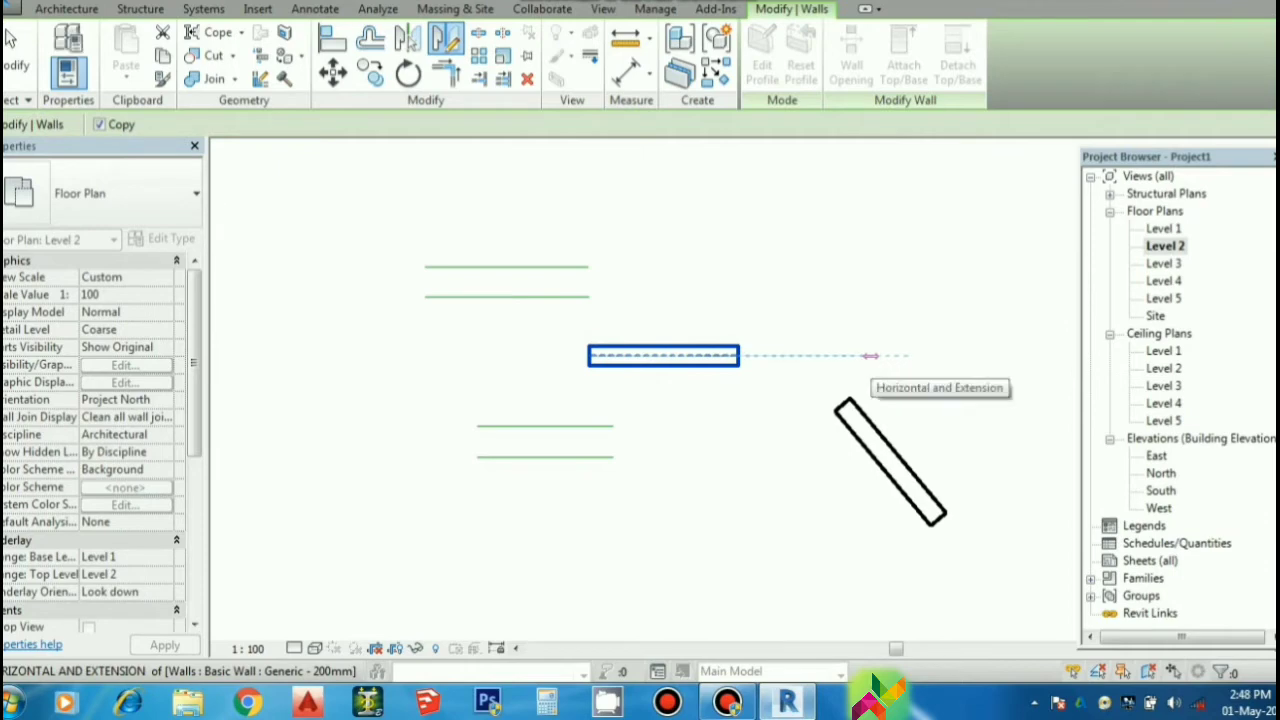
click(870, 355)
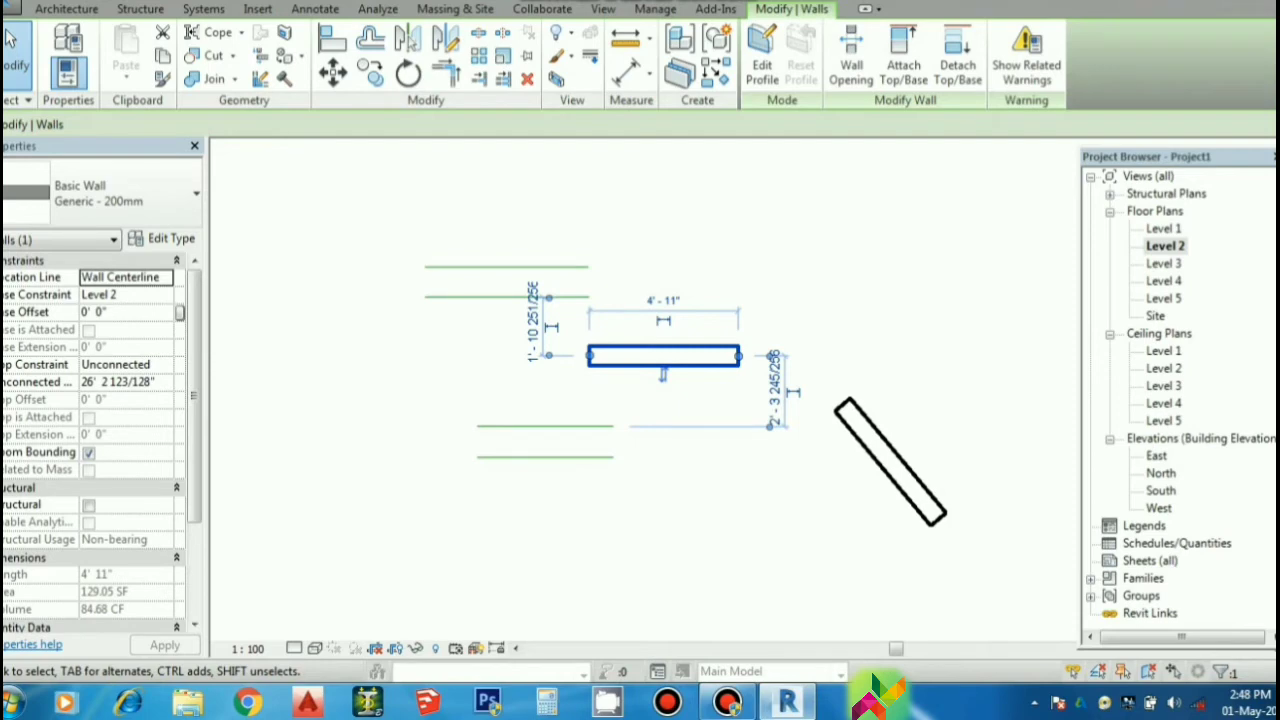
key(Escape)
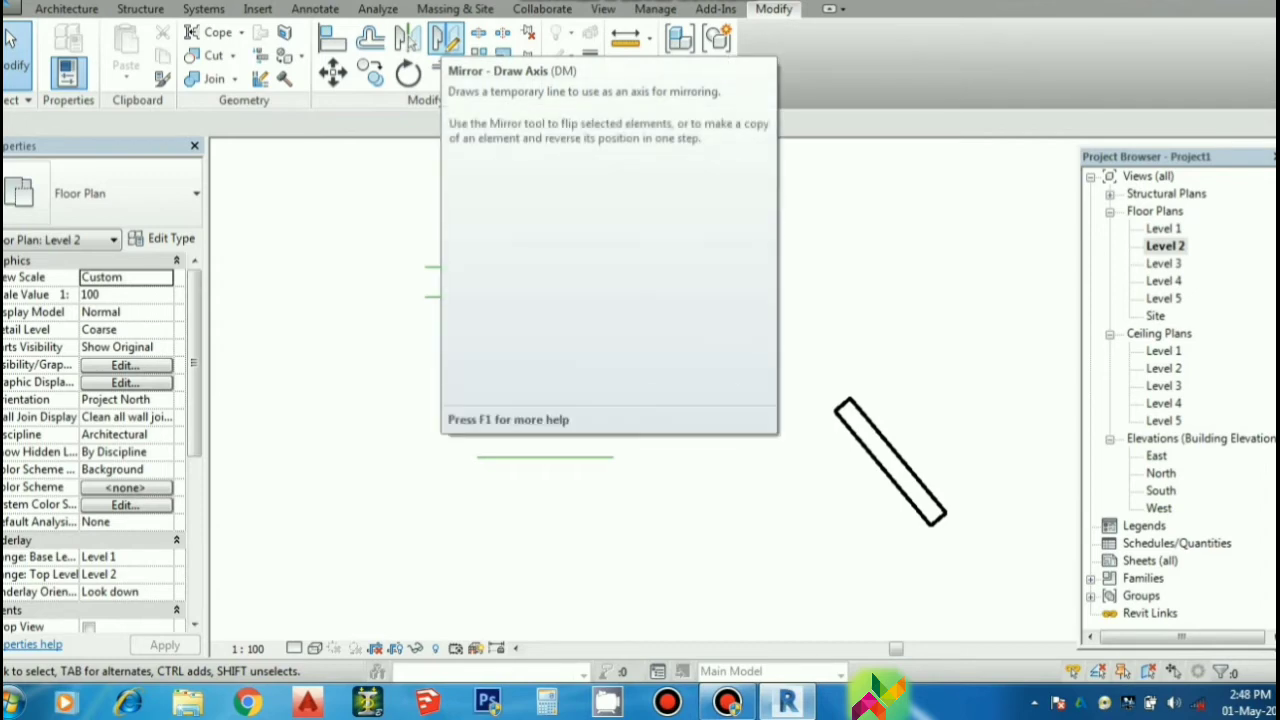
- Mirror the horizontal wall across a drawn axis left of it, placing a 6.52° tilted copy beneath
click(446, 38)
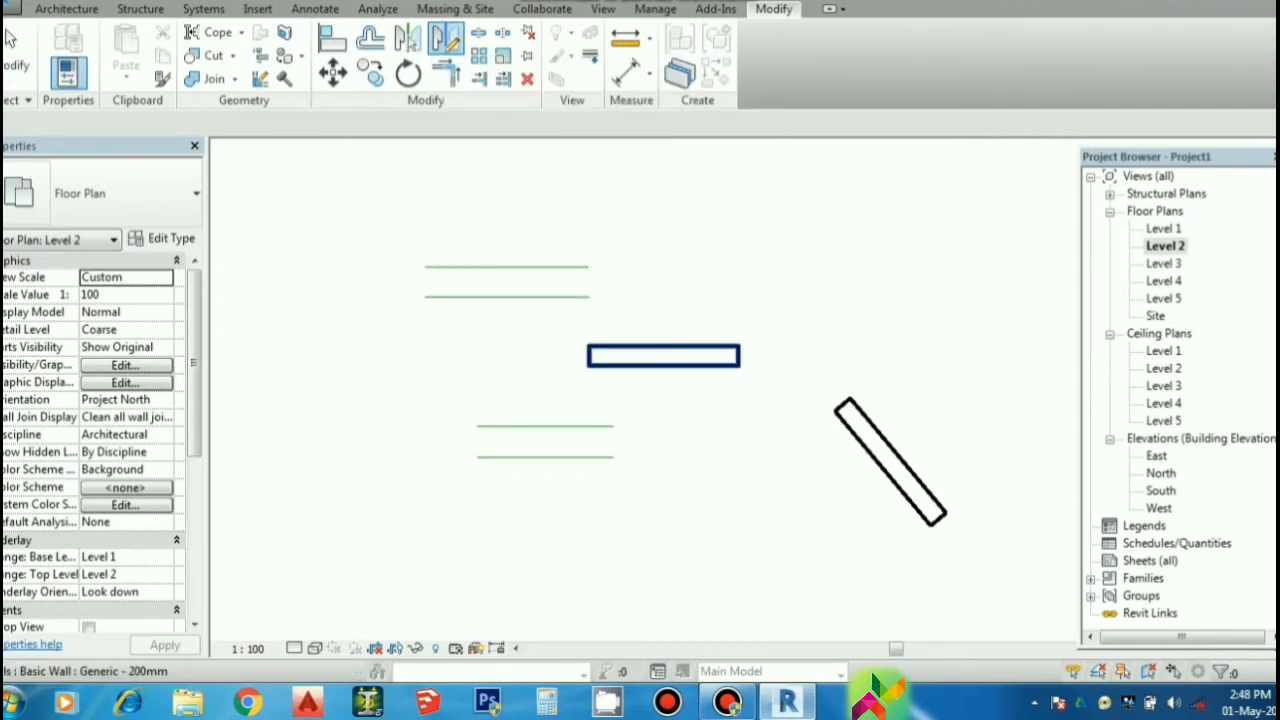
click(640, 360)
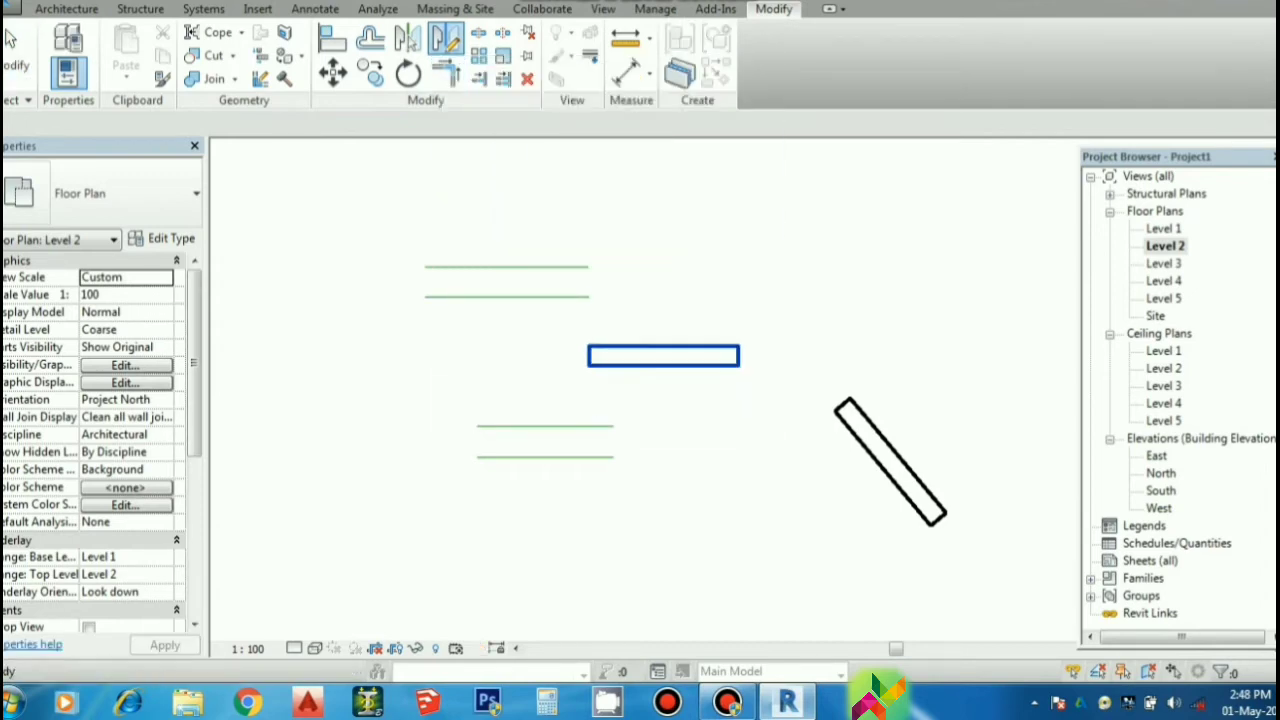
key(Return)
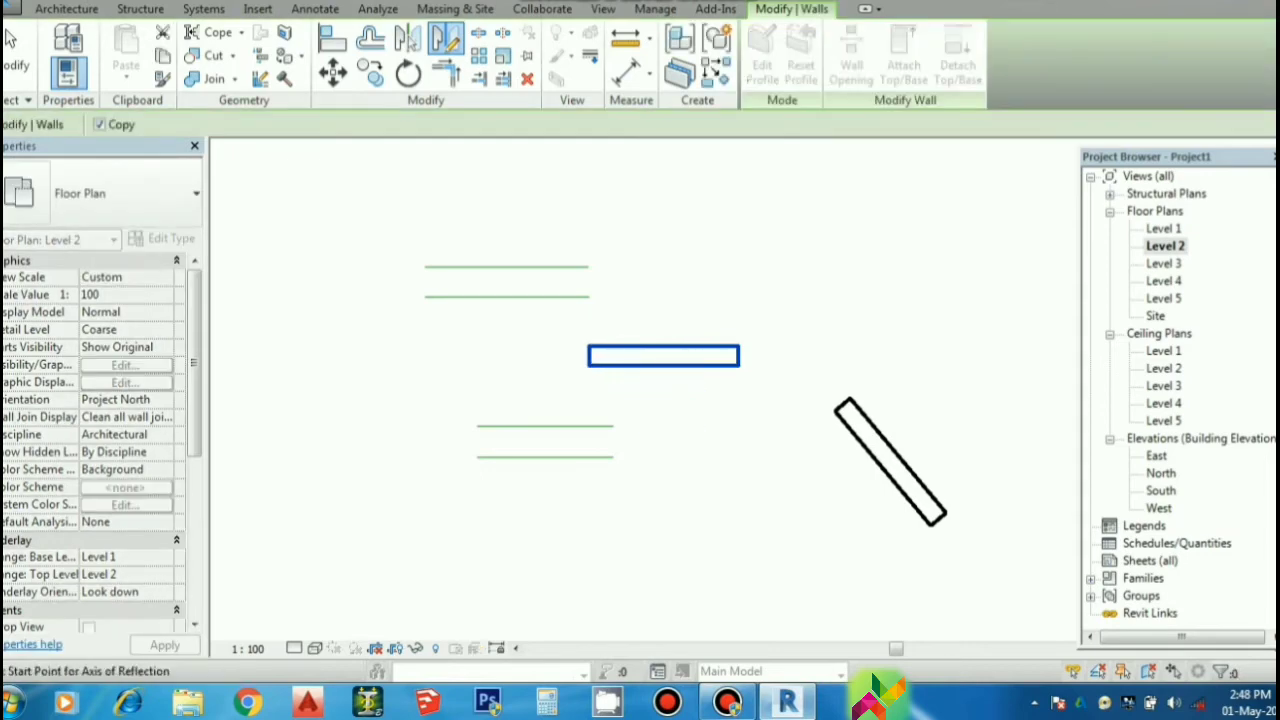
click(534, 364)
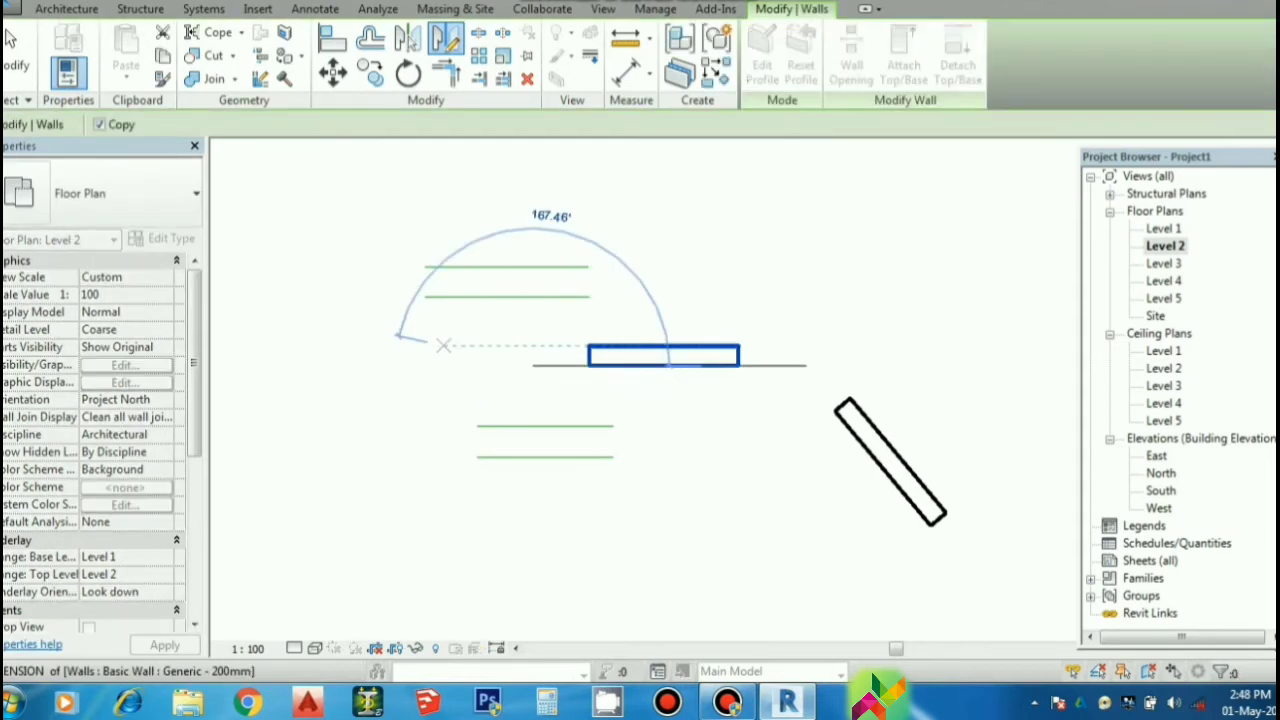
click(357, 355)
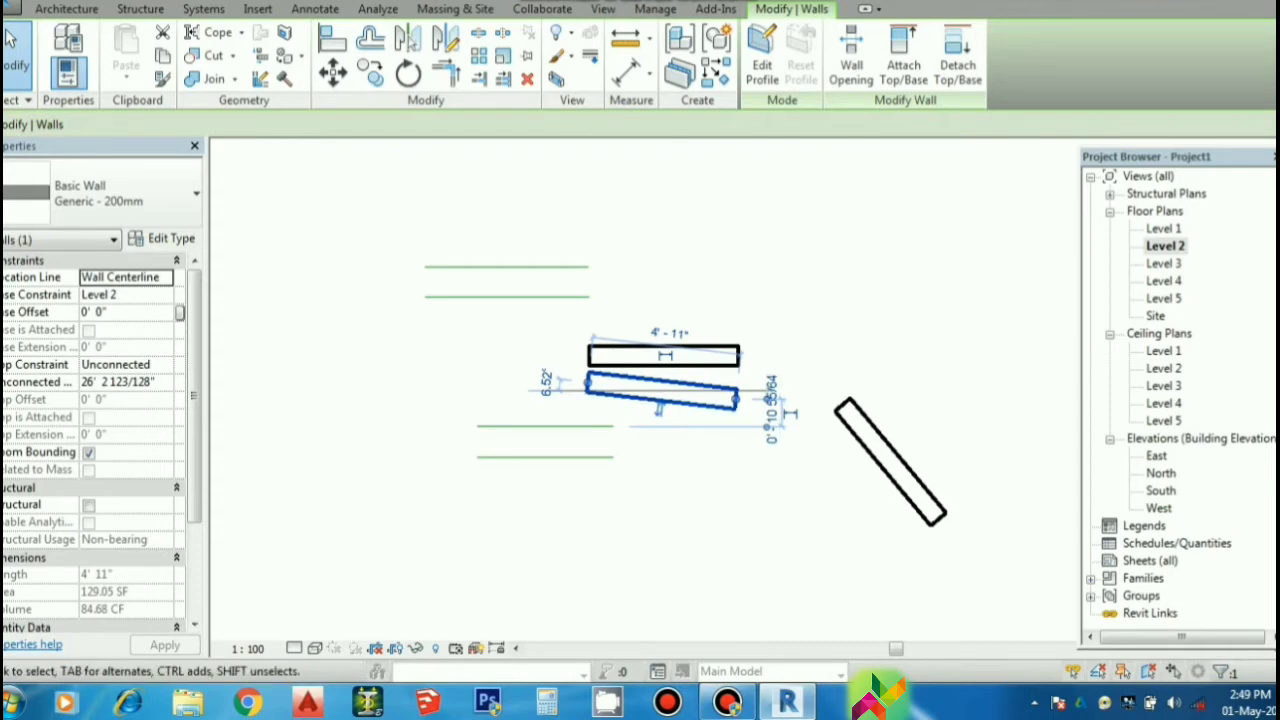
key(Escape)
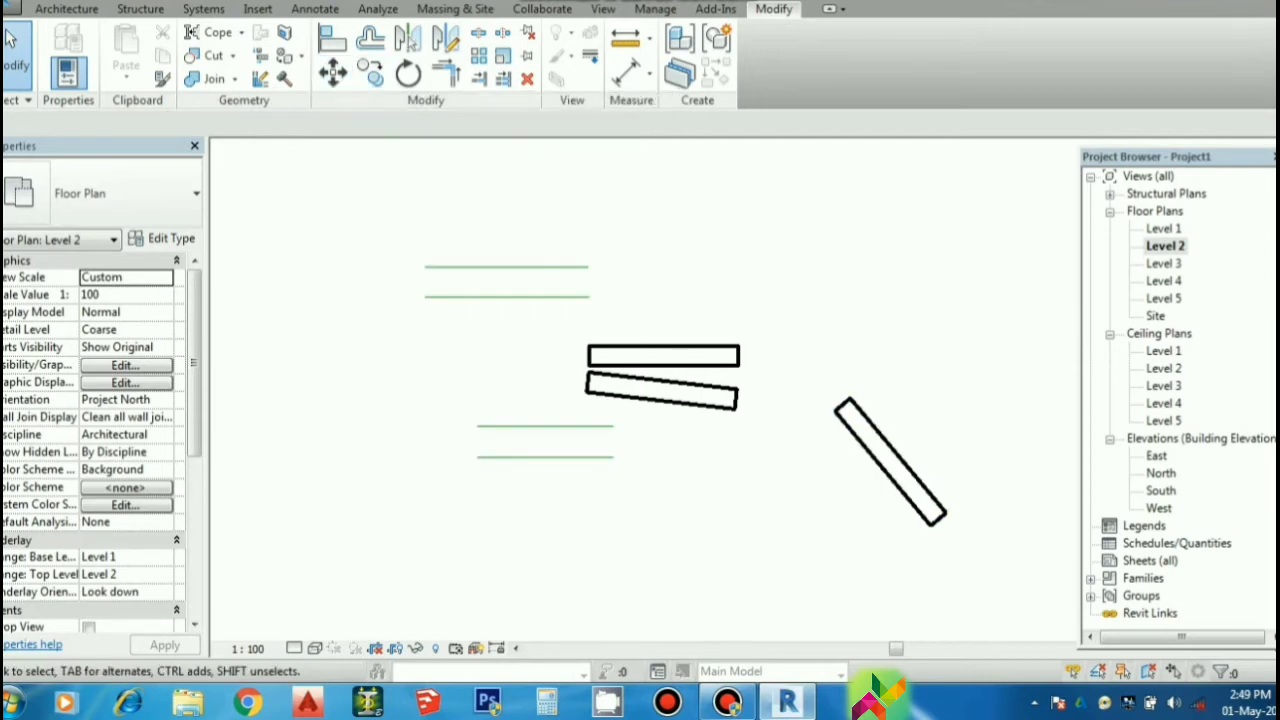
- Move the diagonal 50° wall to the left side of the plan
click(890, 462)
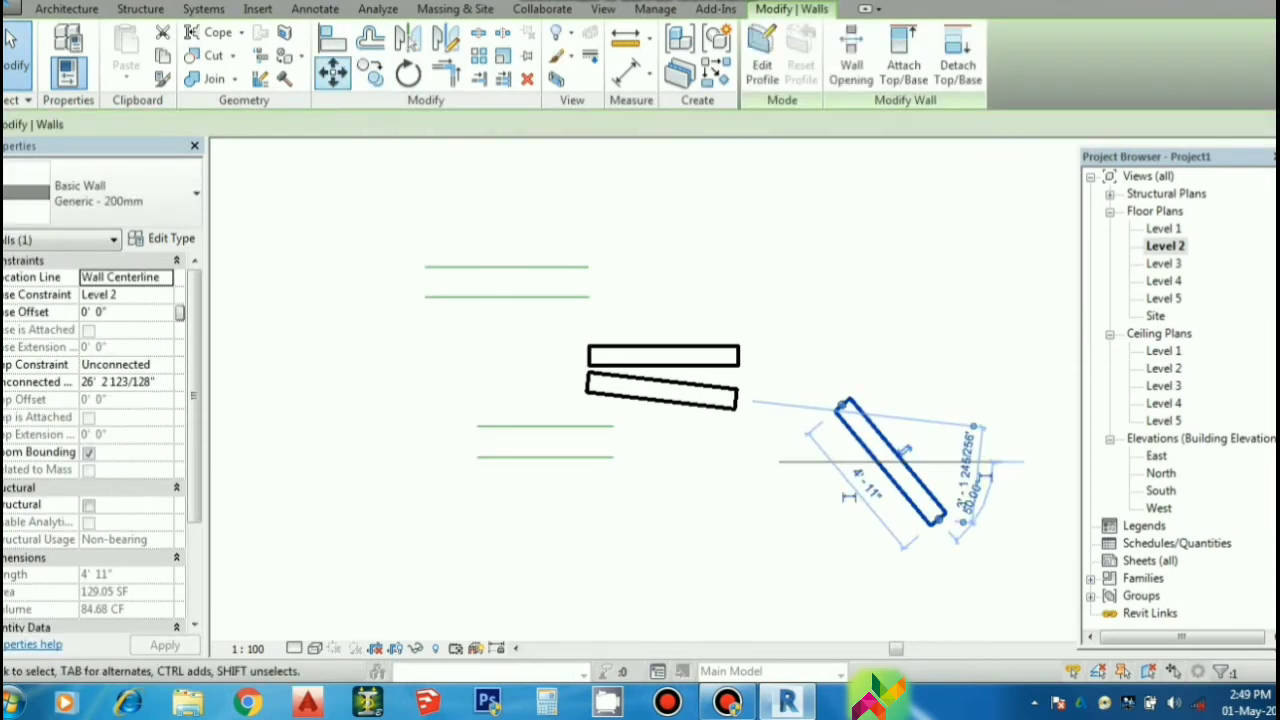
click(333, 72)
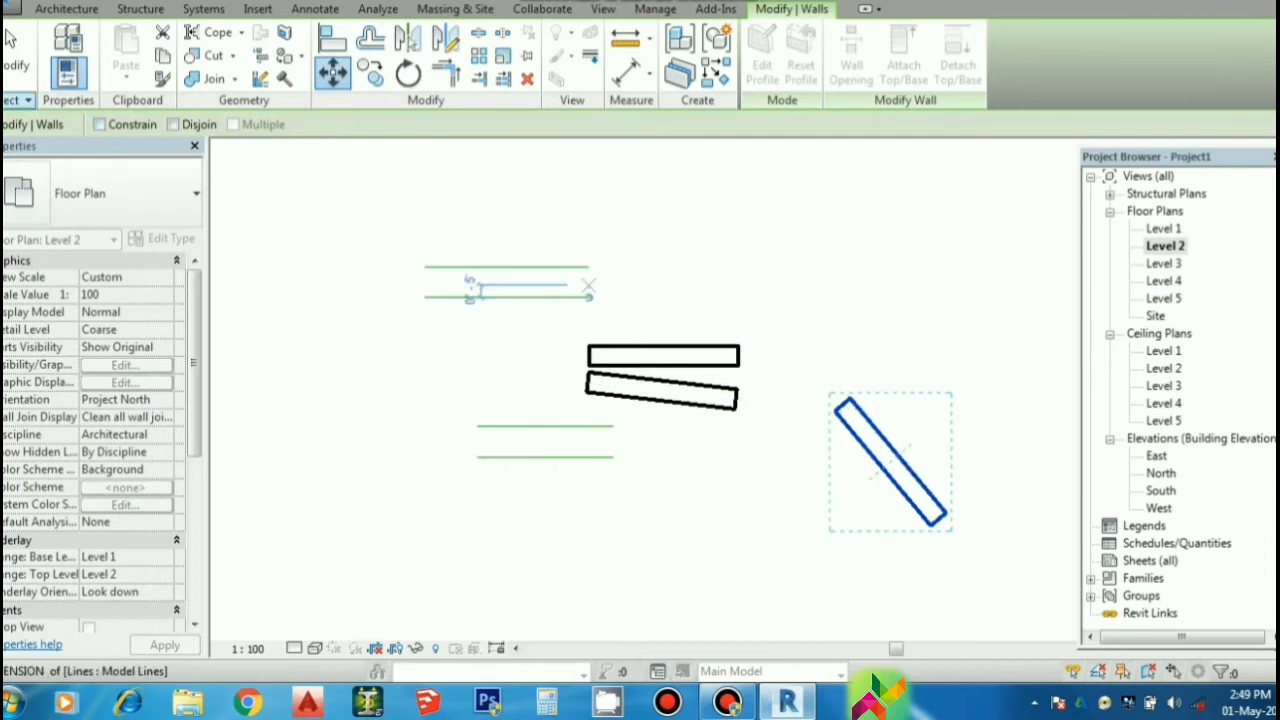
click(100, 124)
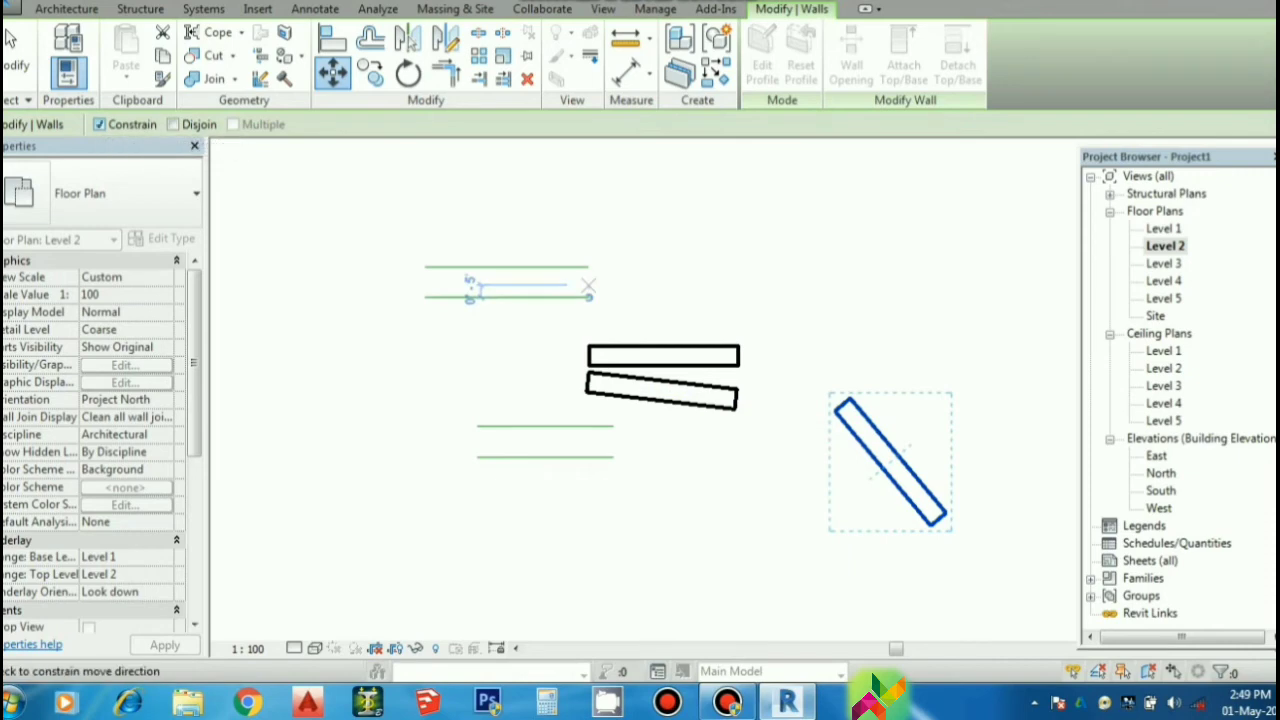
click(893, 465)
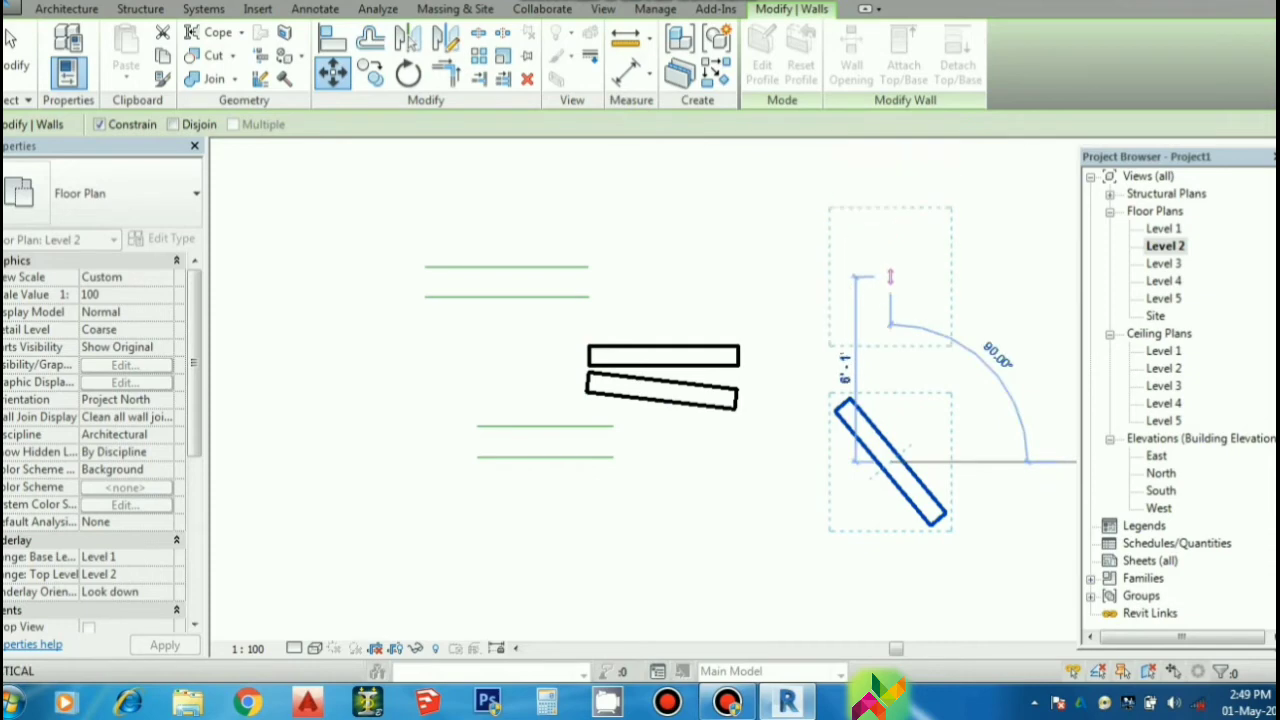
click(360, 462)
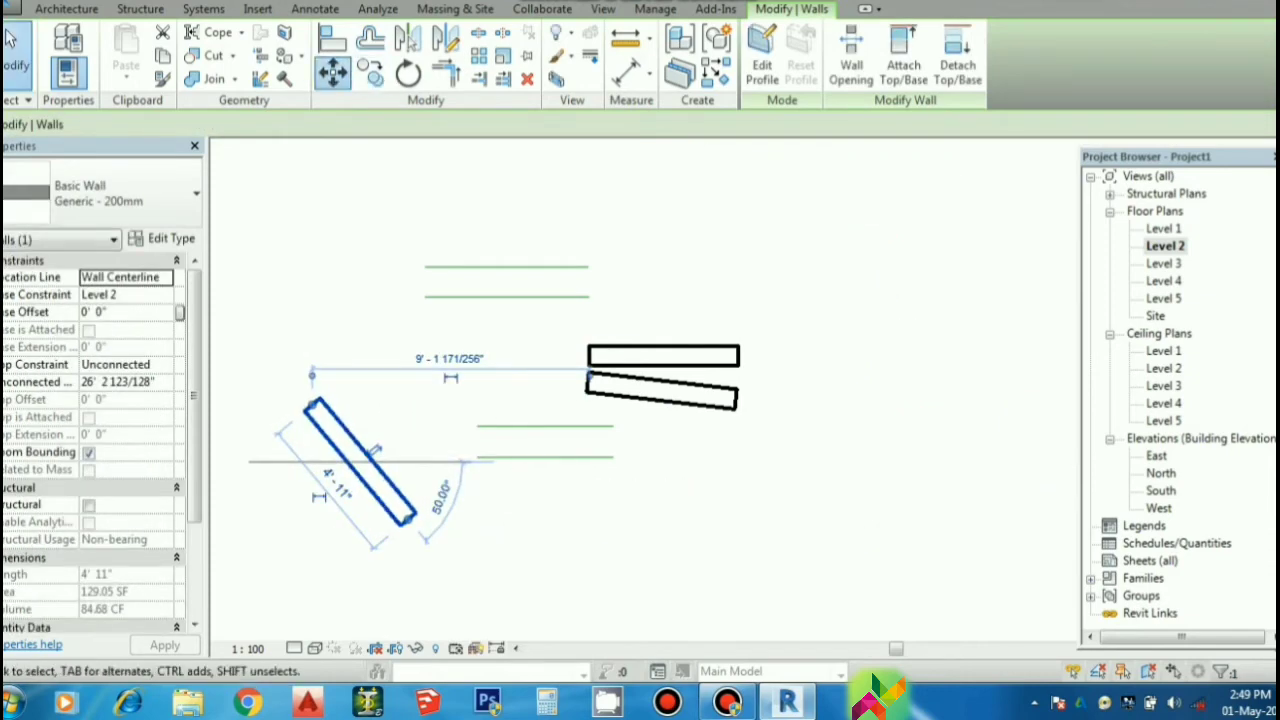
- Move the diagonal wall unconstrained to the lower right, below the tilted wall
click(334, 72)
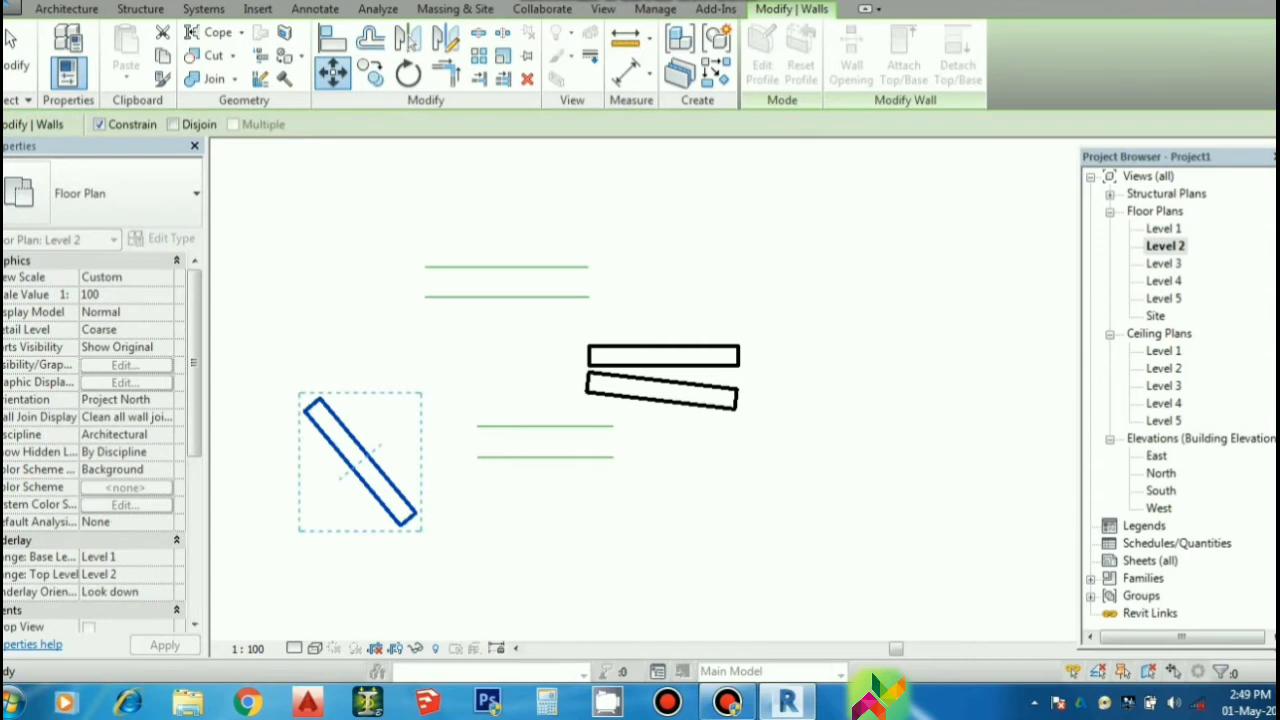
click(99, 124)
click(372, 457)
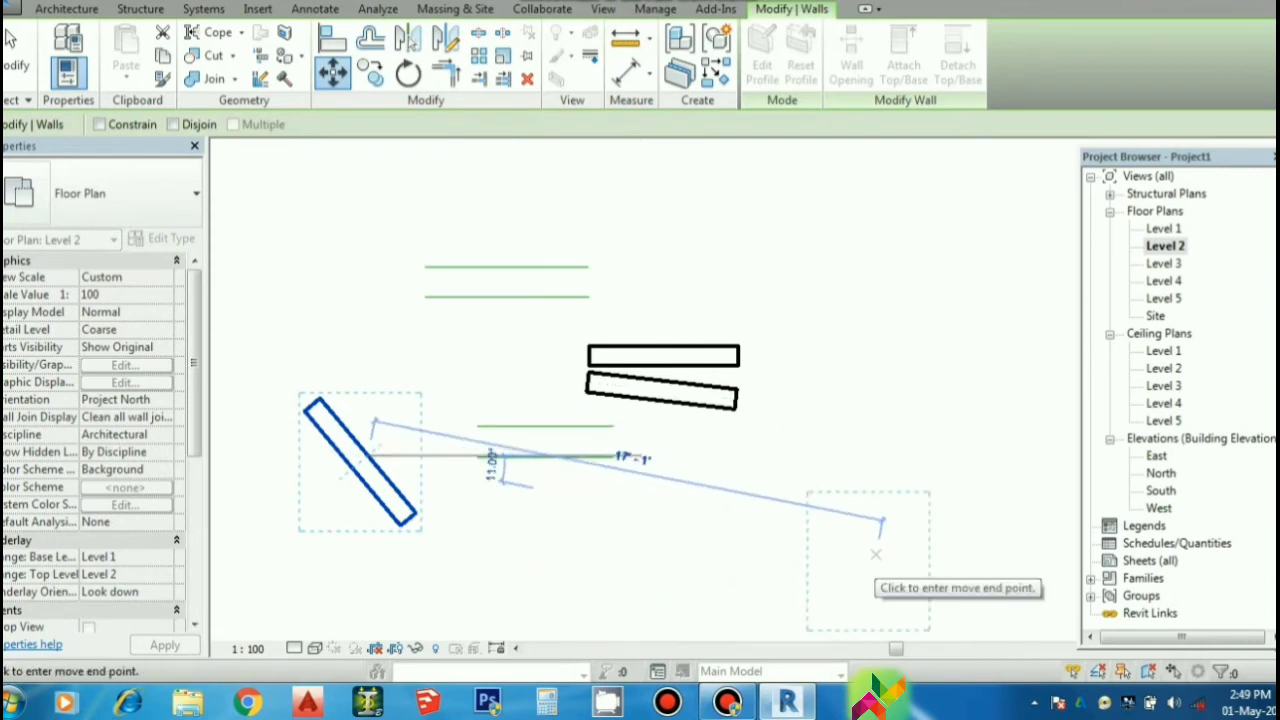
click(882, 521)
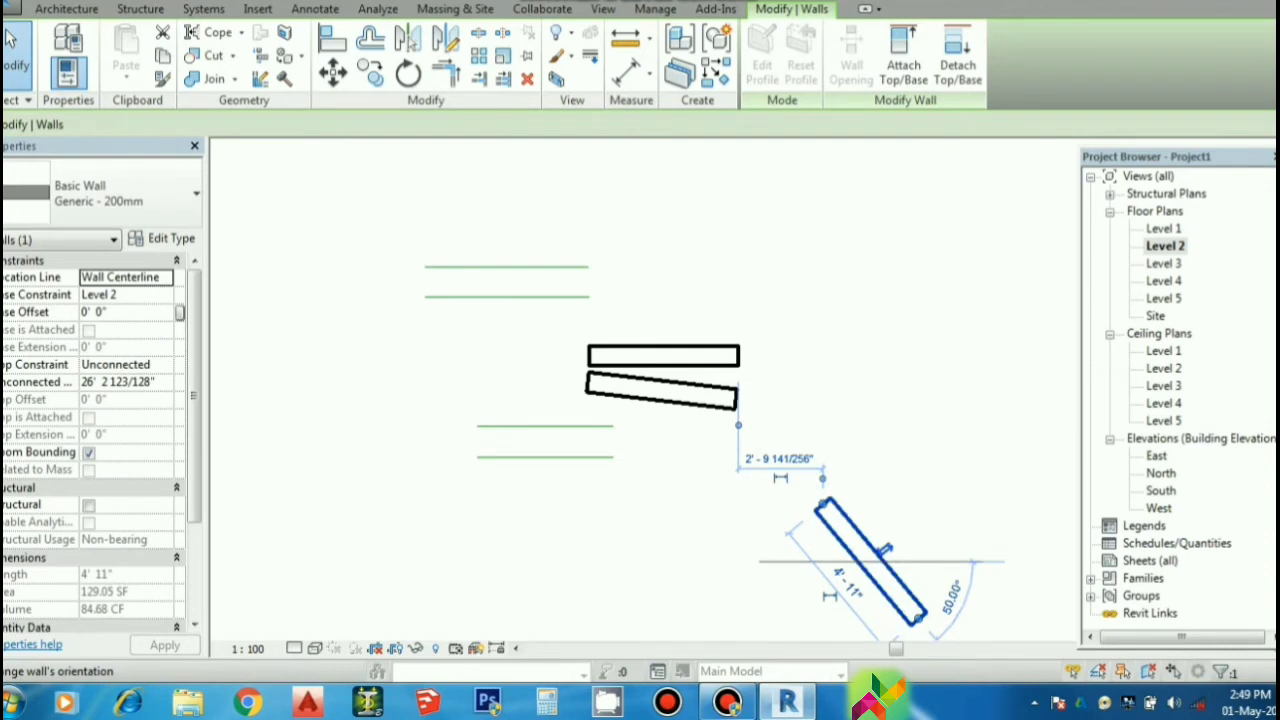
key(Escape)
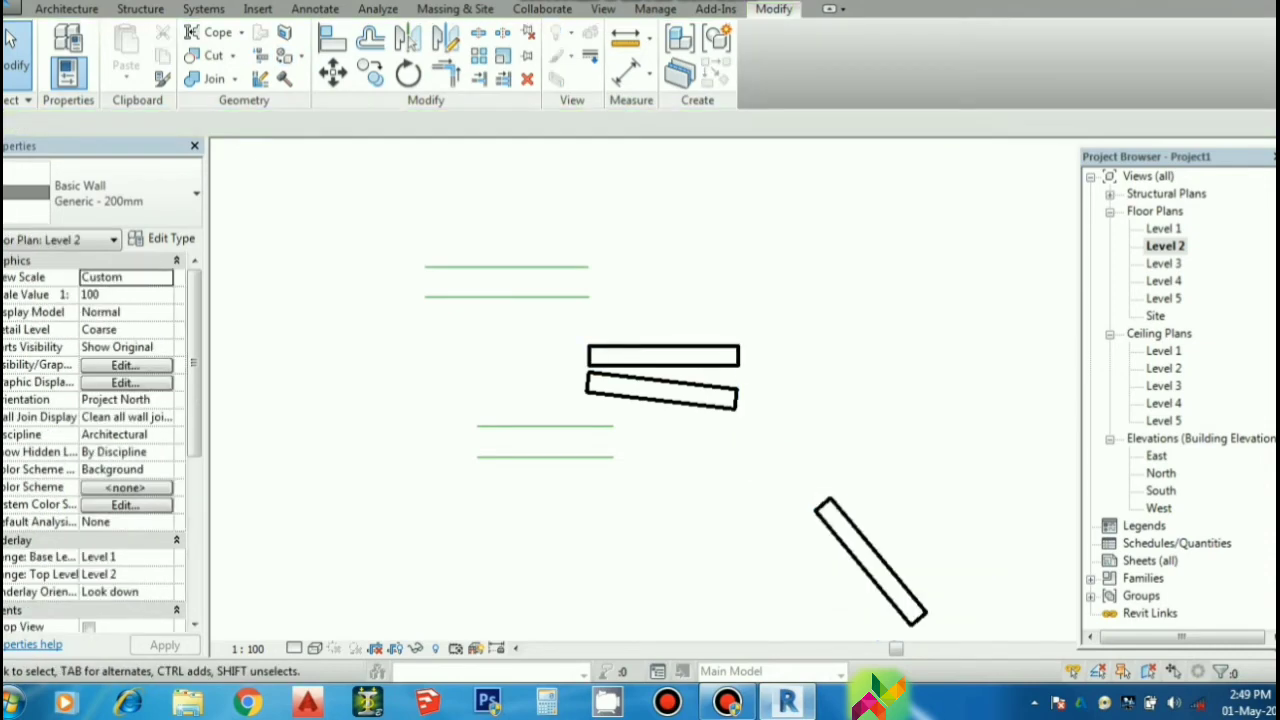
- Copy the diagonal wall with Multiple on into a row of four along the bottom
click(880, 553)
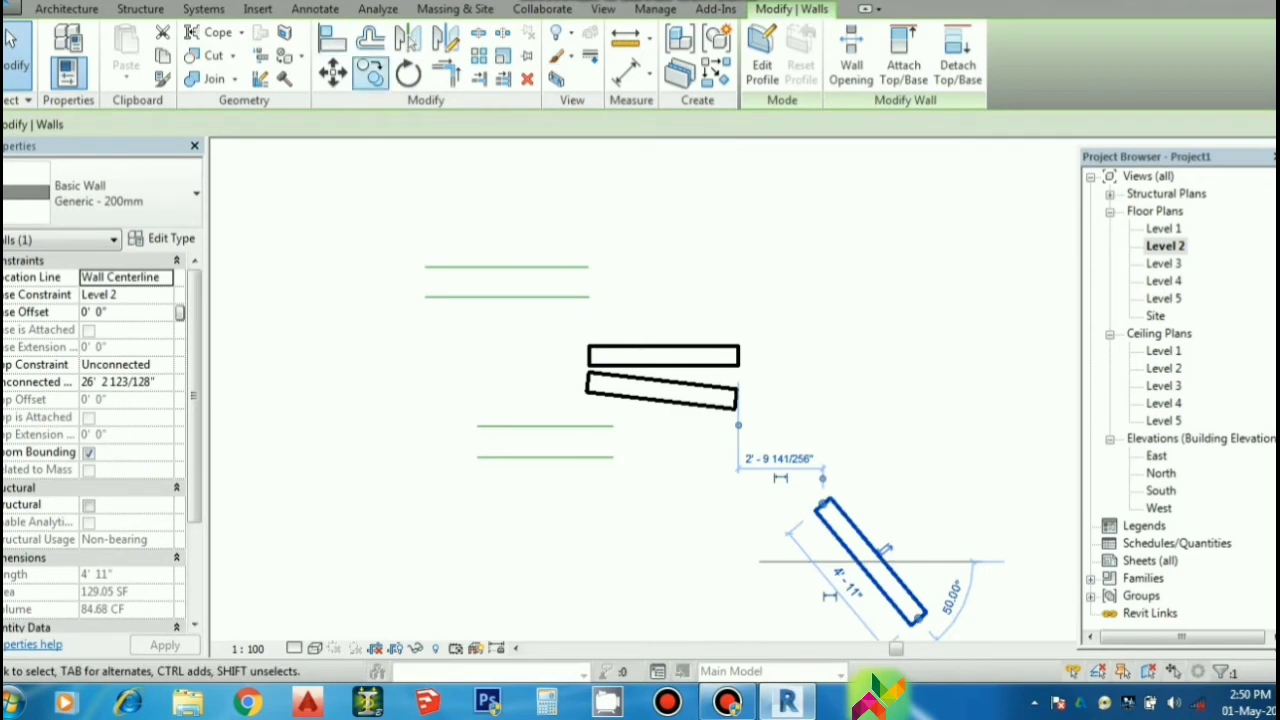
click(370, 72)
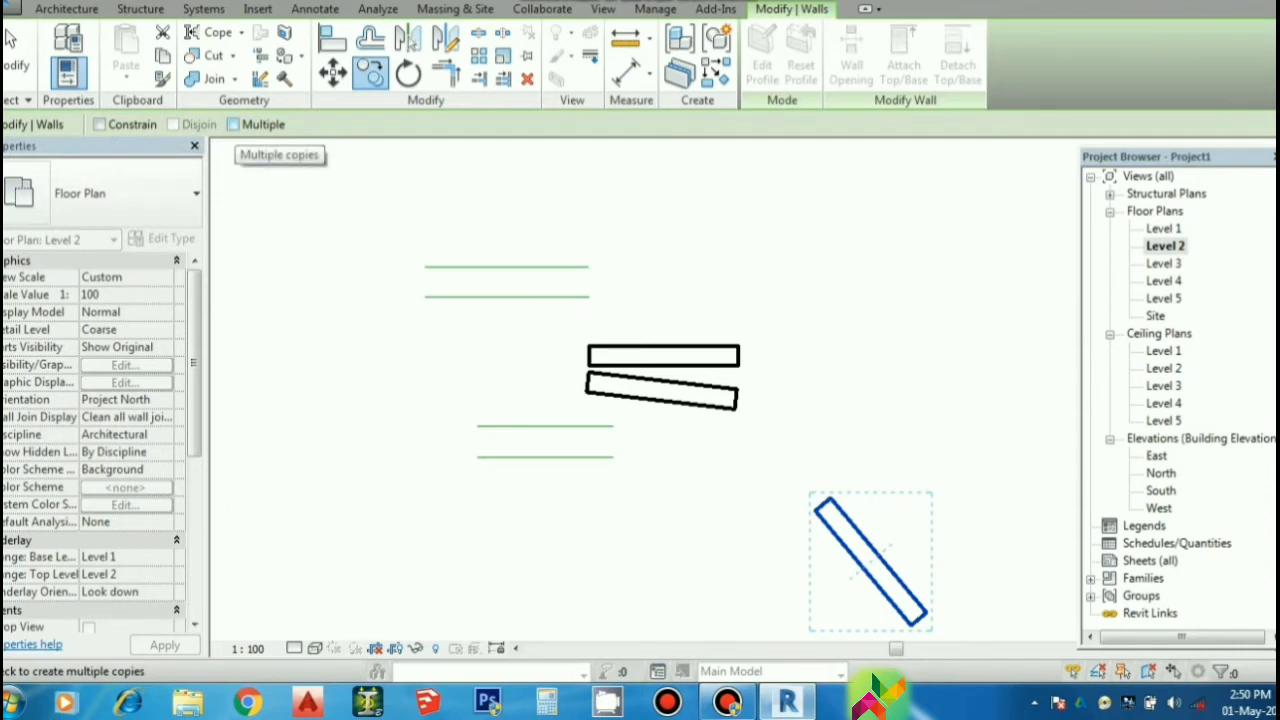
click(233, 124)
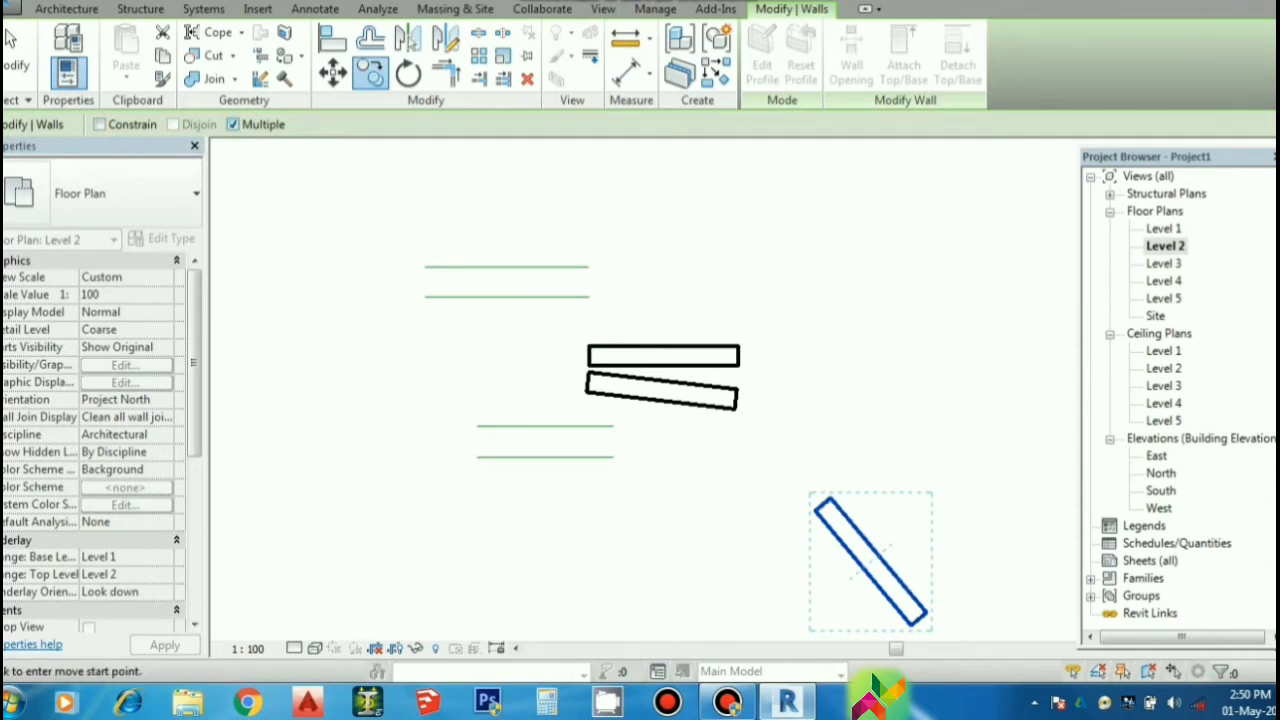
click(877, 552)
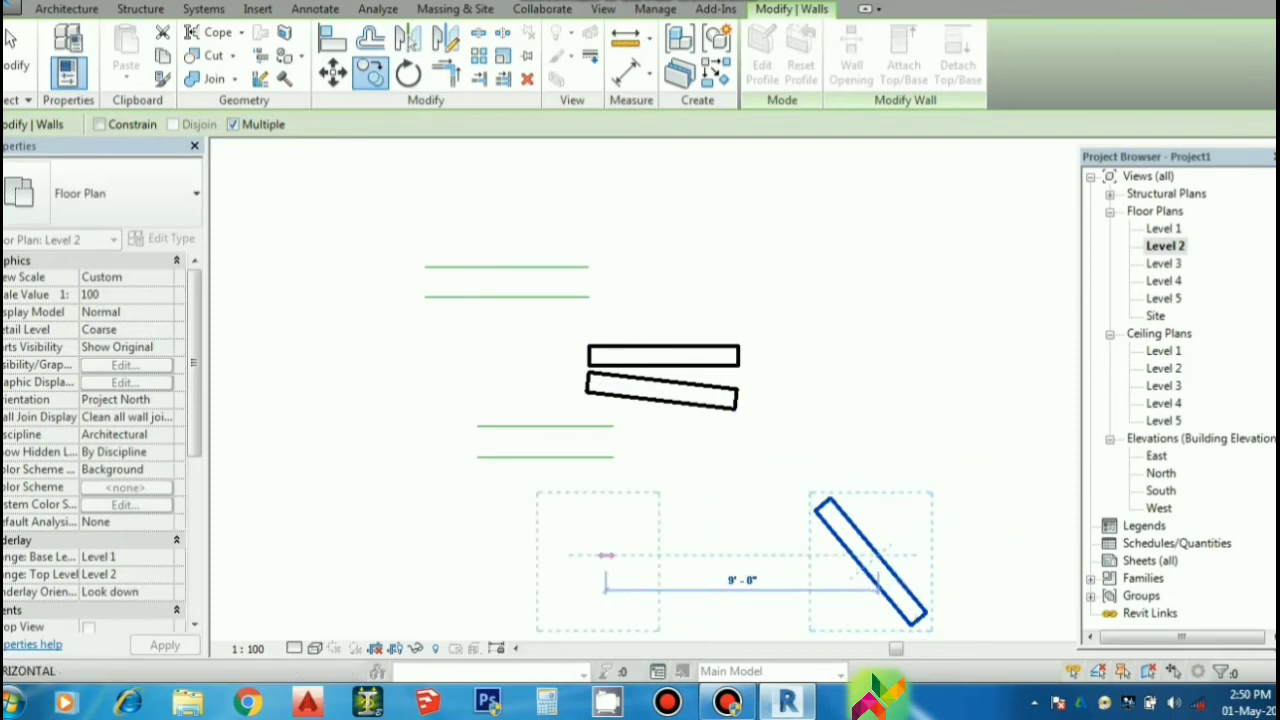
click(666, 554)
click(494, 553)
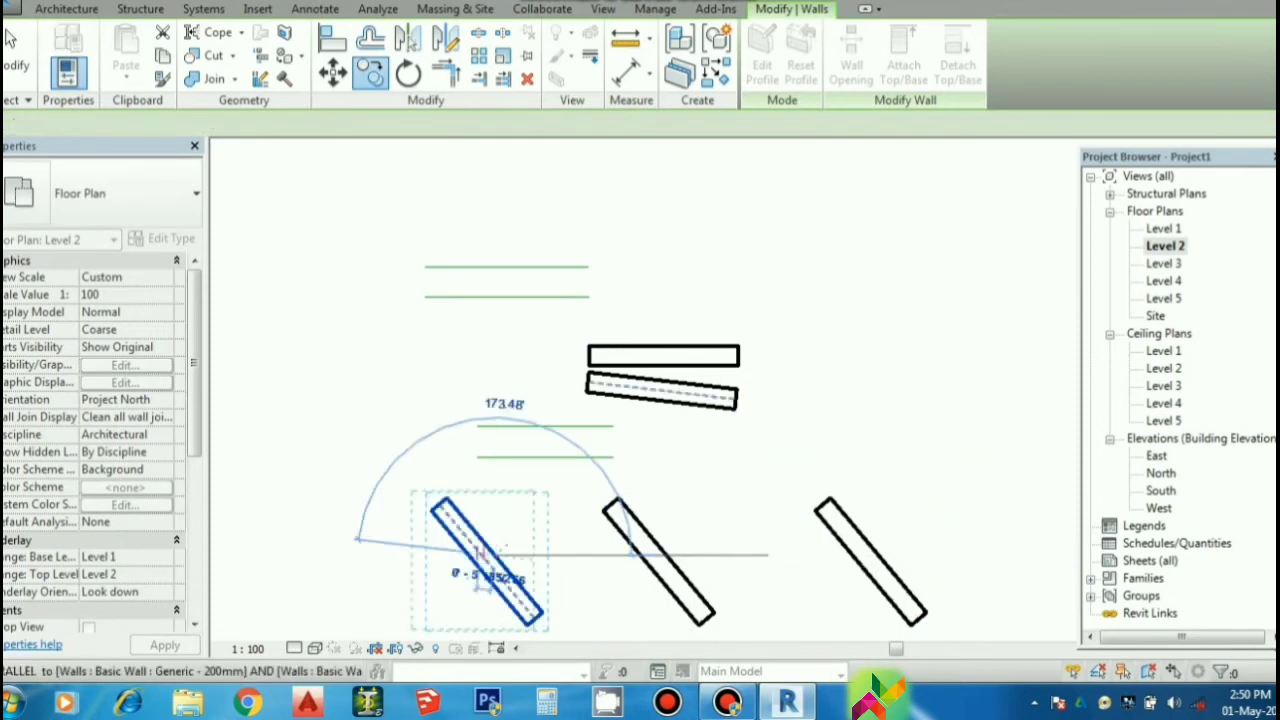
click(328, 546)
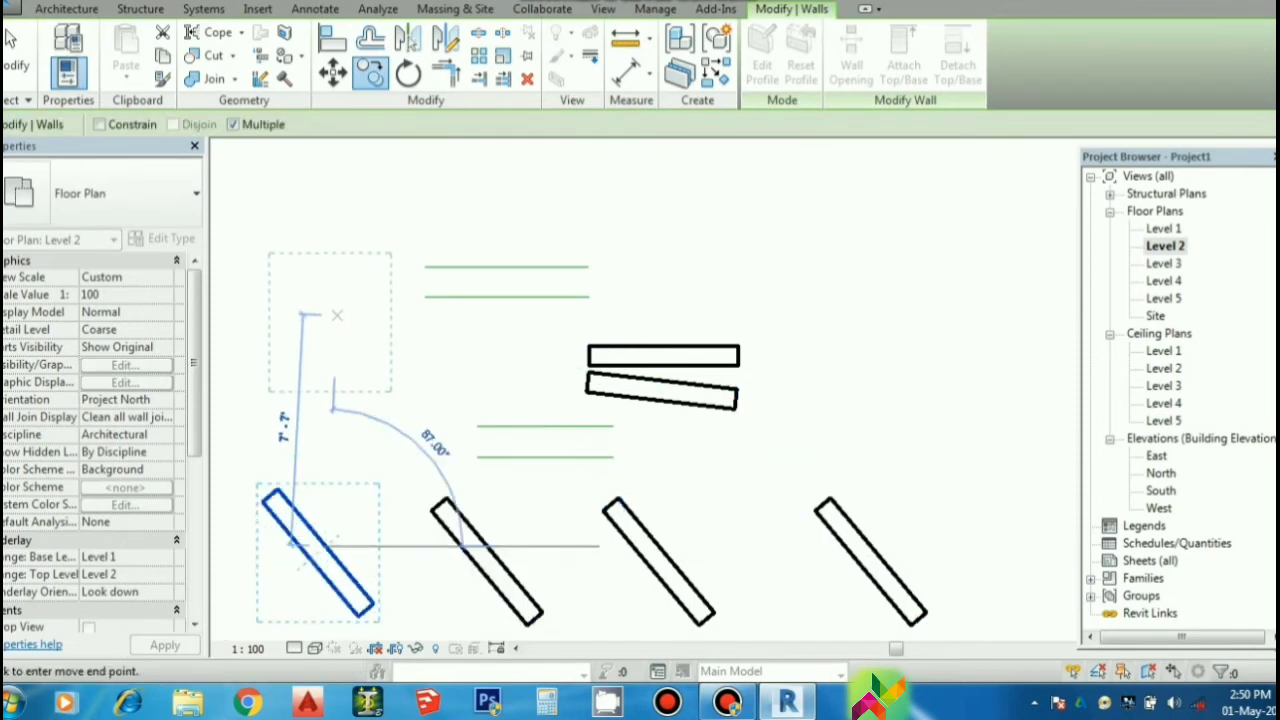
- Add three more diagonal wall copies above: upper left, upper right, and across the horizontal walls
click(325, 333)
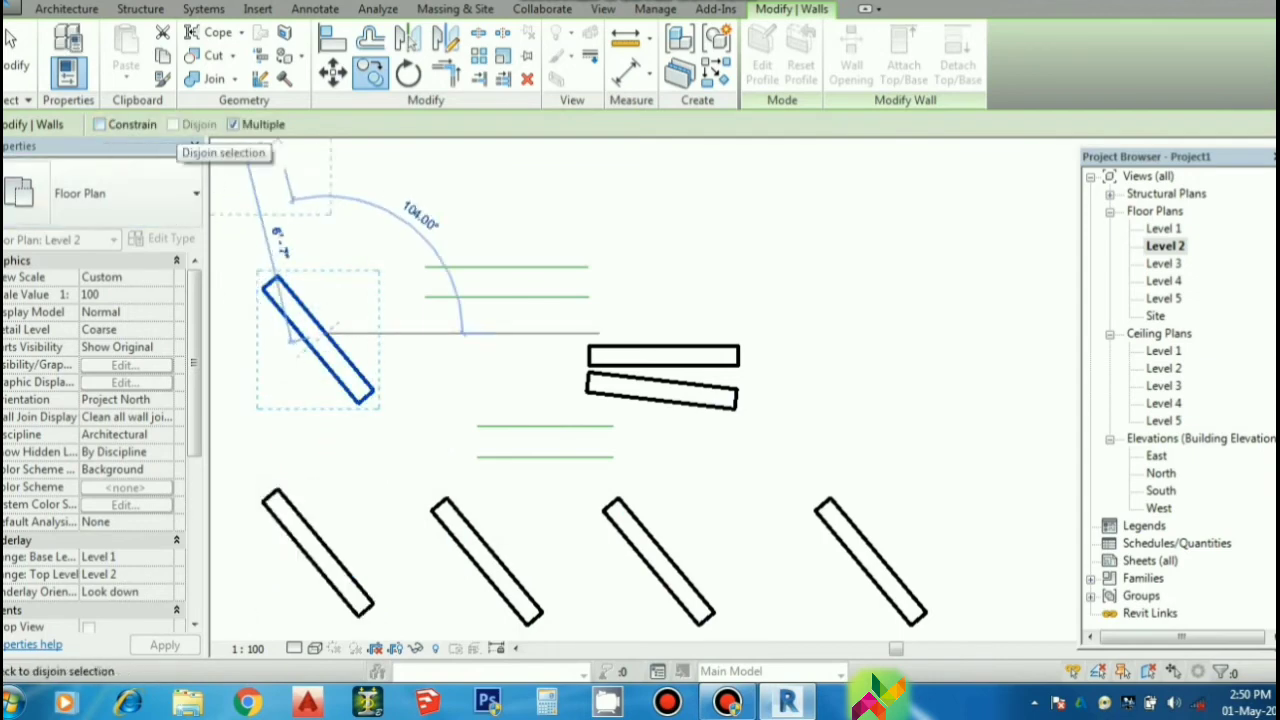
click(99, 124)
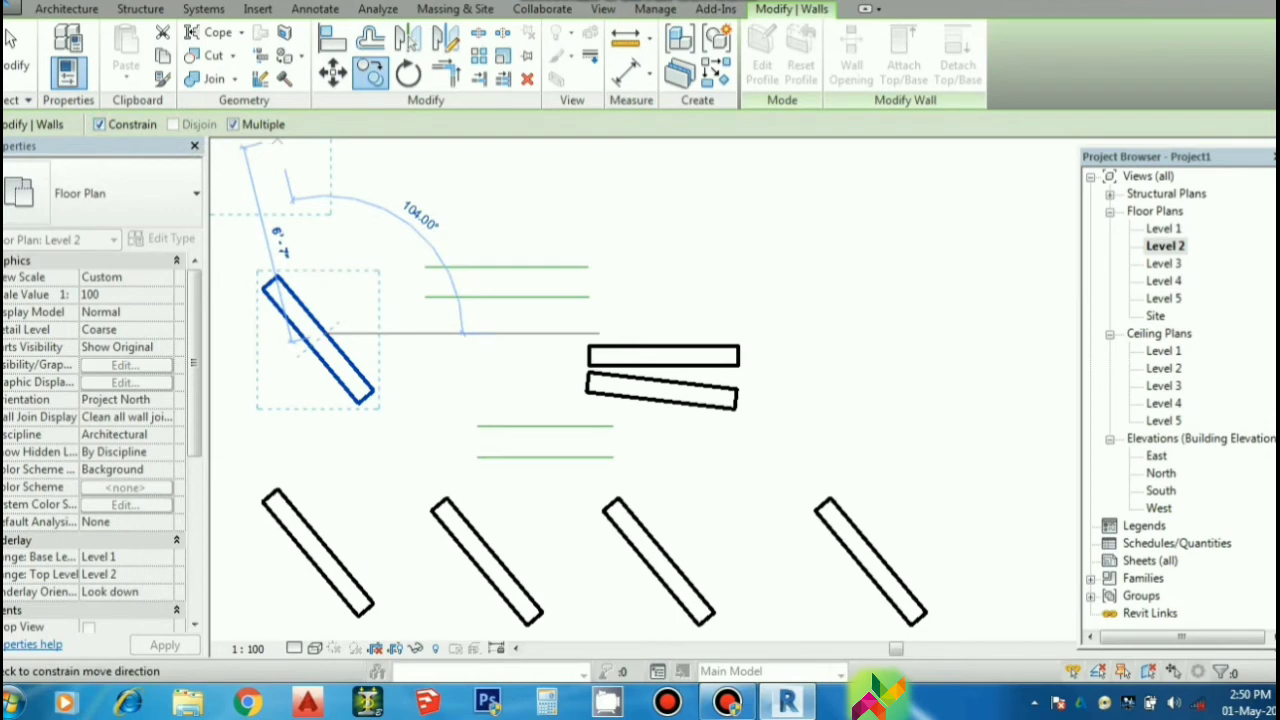
click(852, 333)
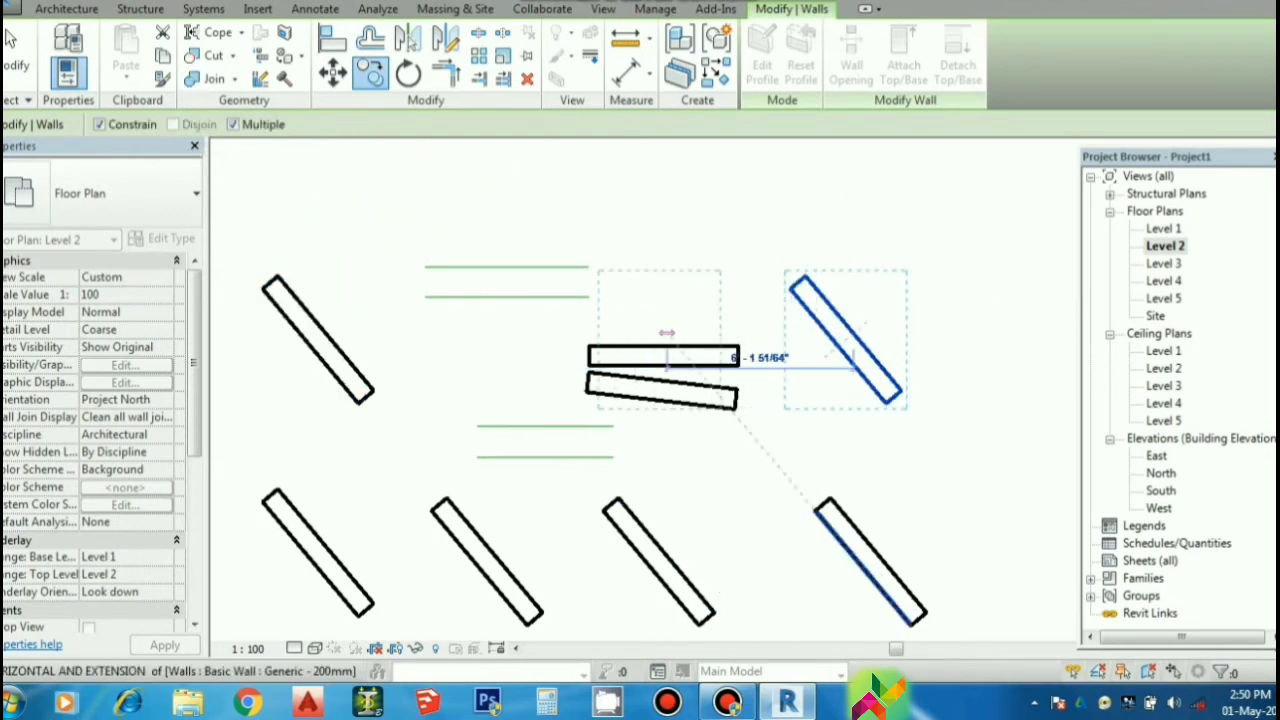
click(650, 333)
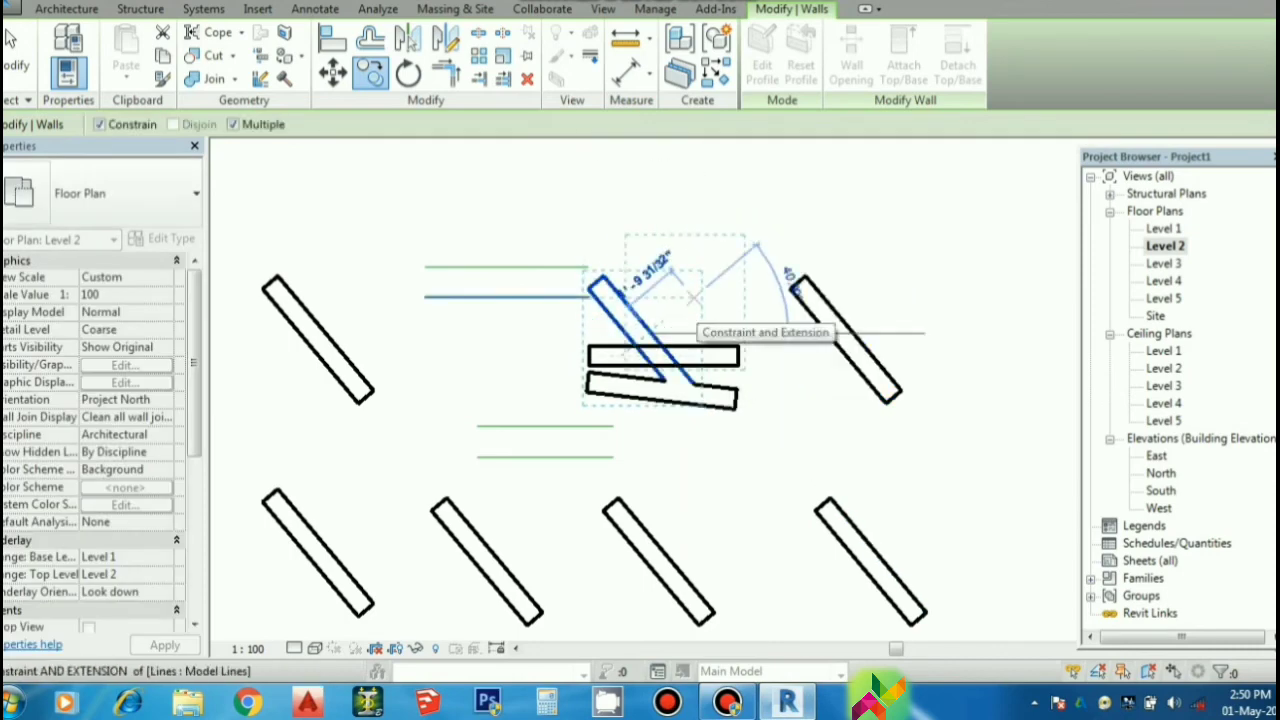
key(Escape)
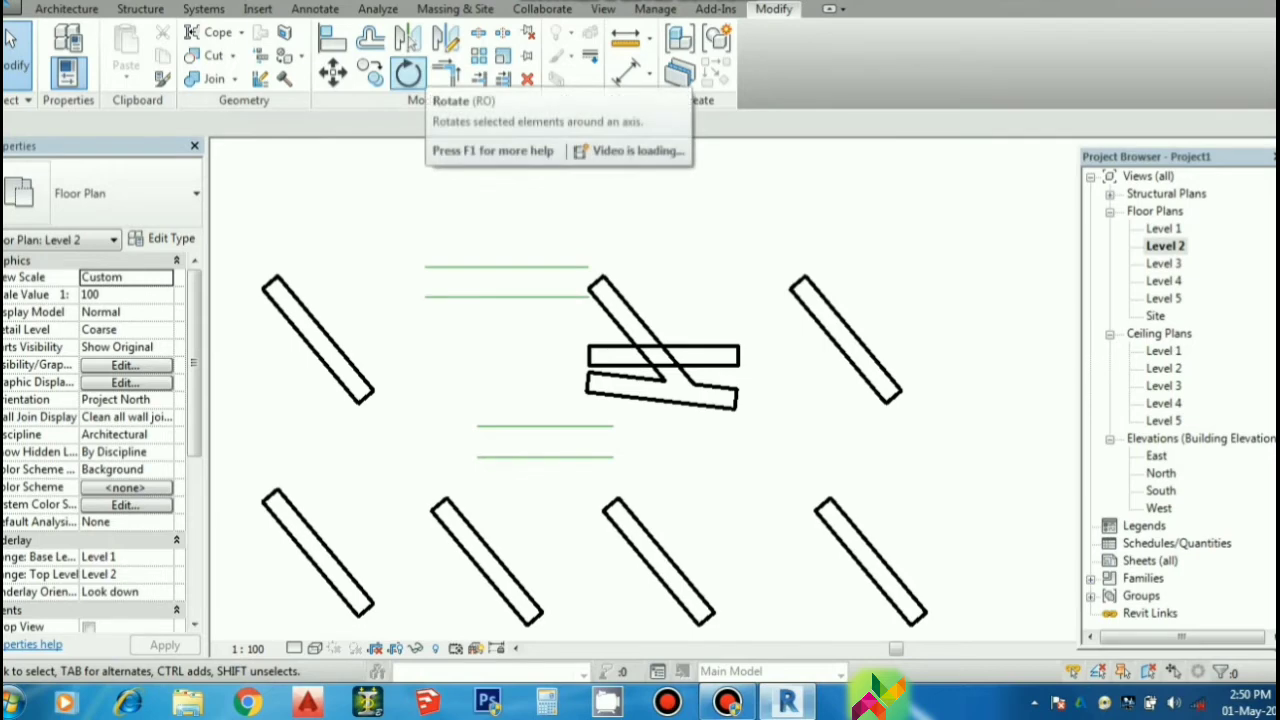
- Rotate the upper-right diagonal wall by 90° so it slants the opposite way
click(408, 73)
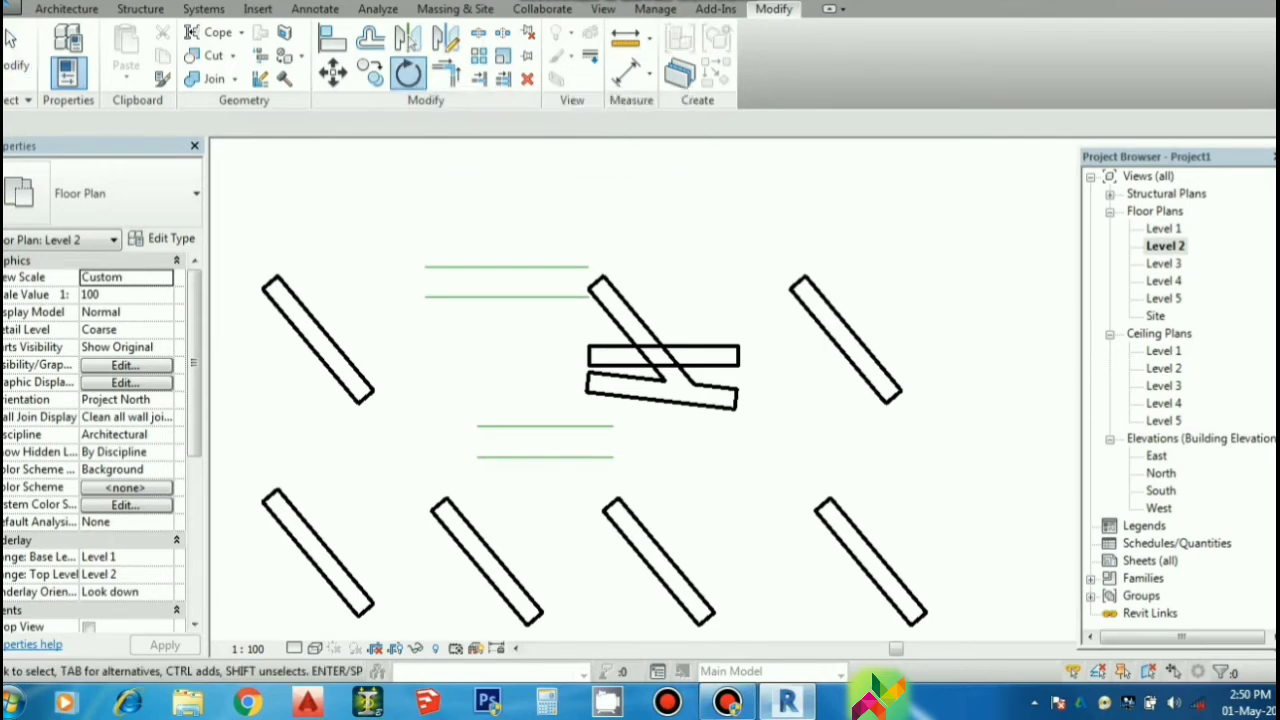
click(820, 312)
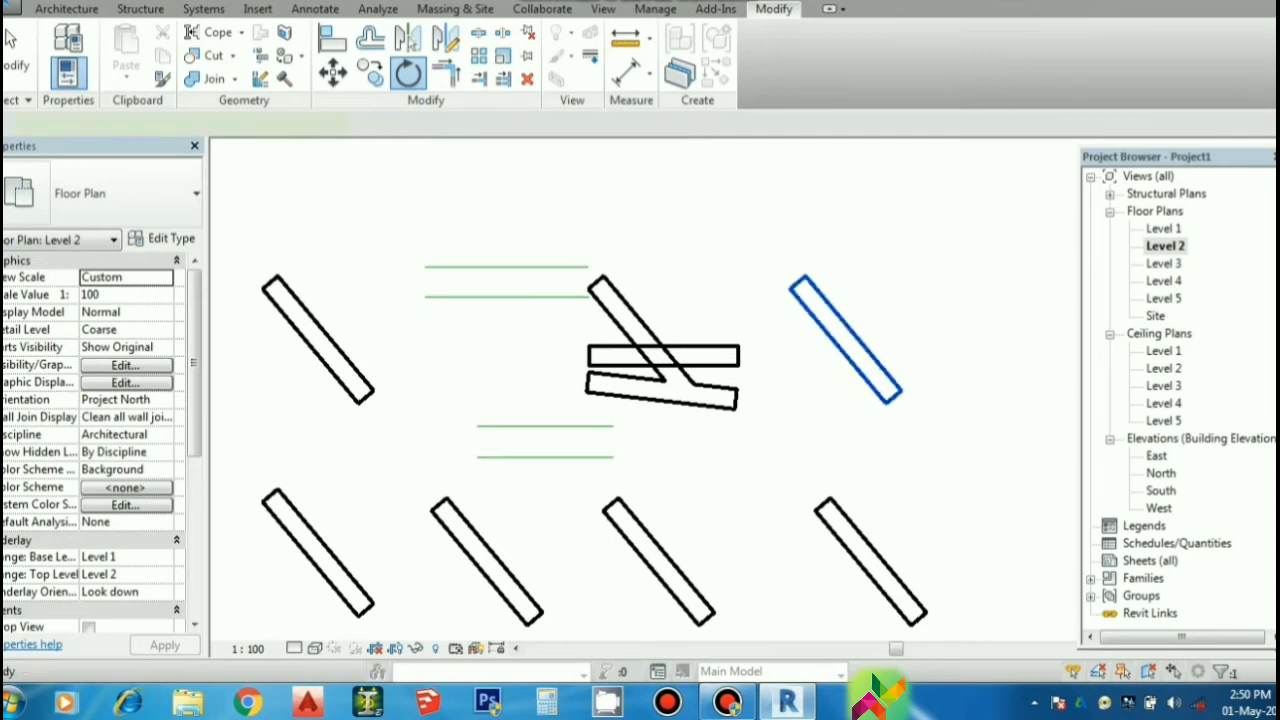
click(820, 320)
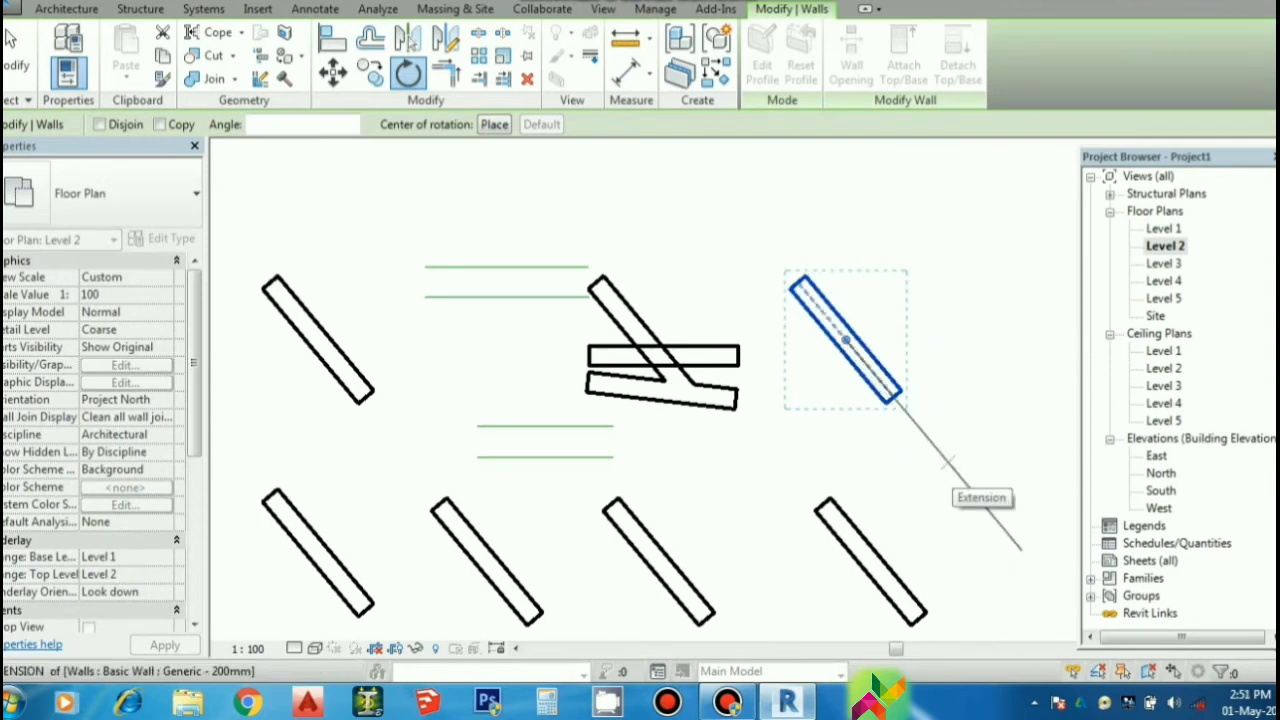
click(1012, 552)
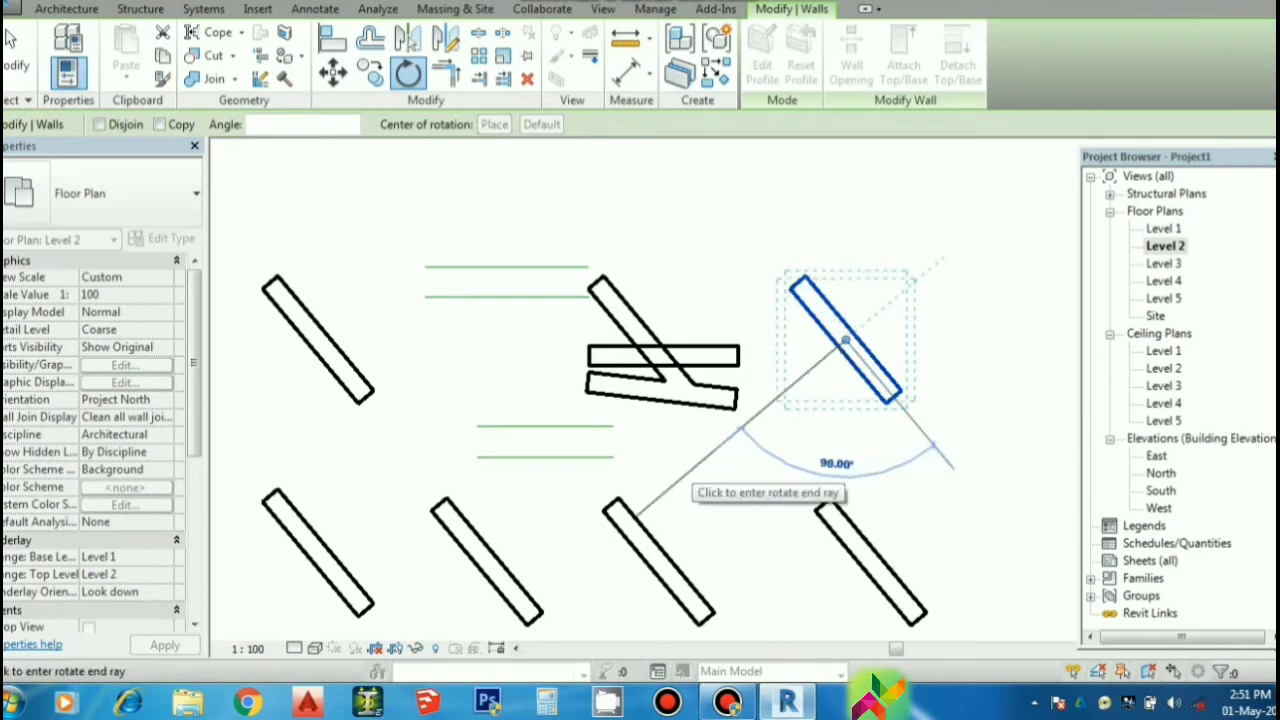
click(690, 480)
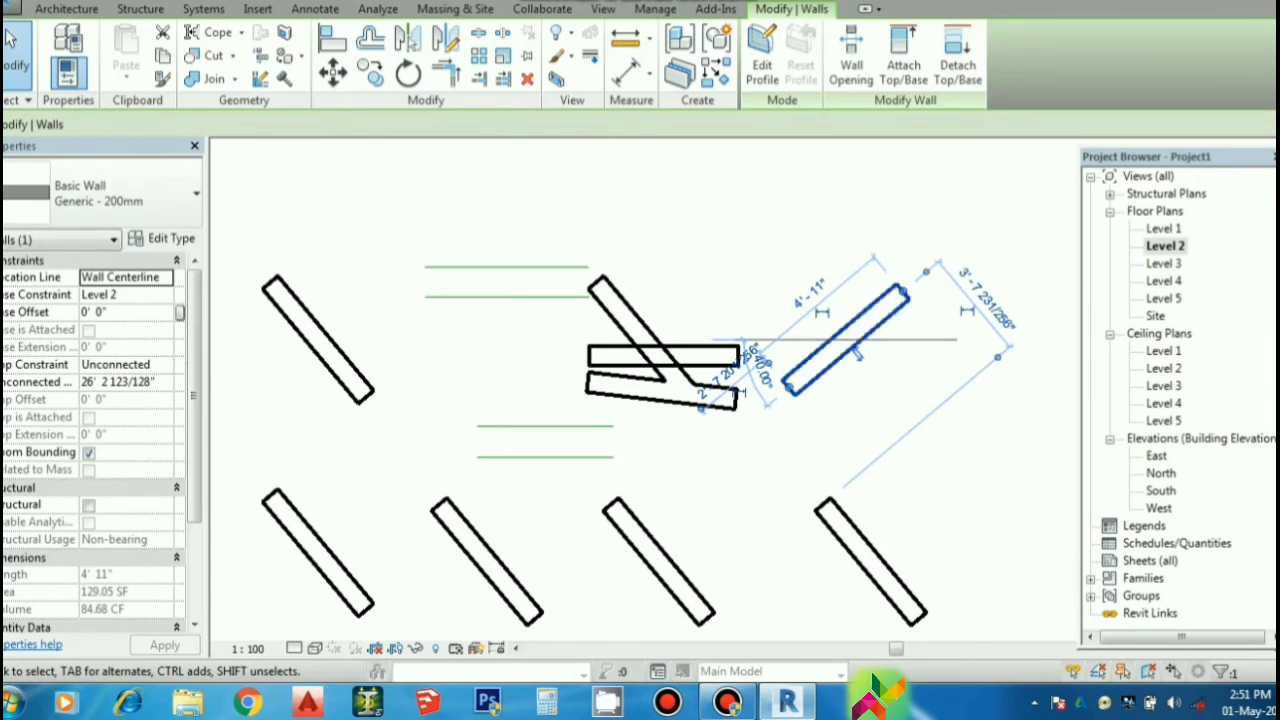
key(Escape)
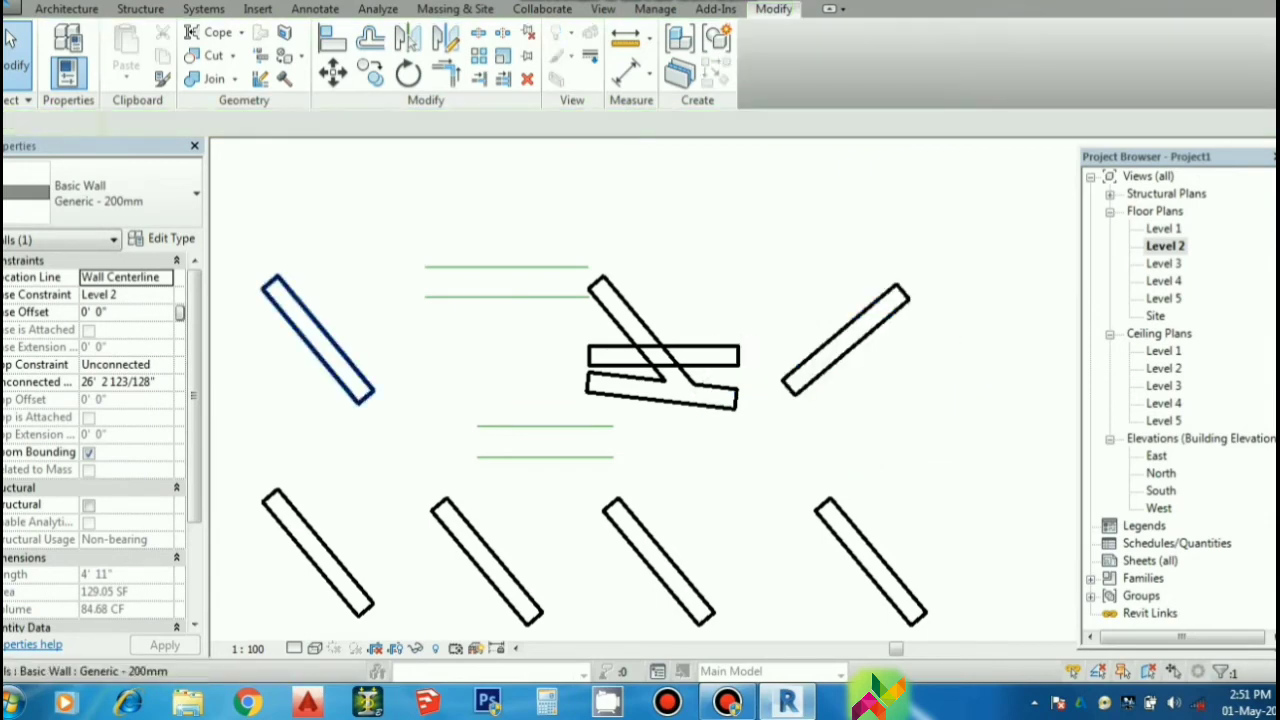
- Rotate the upper-left diagonal wall until it stands vertical
click(318, 340)
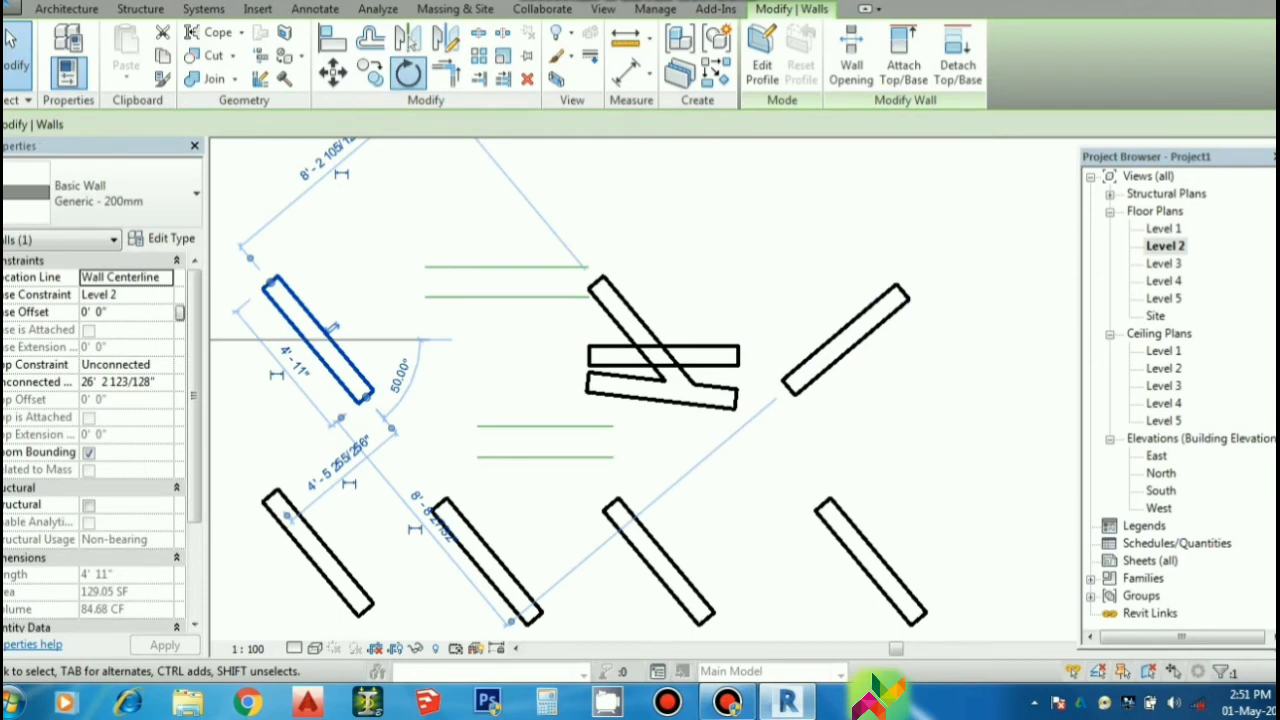
click(408, 74)
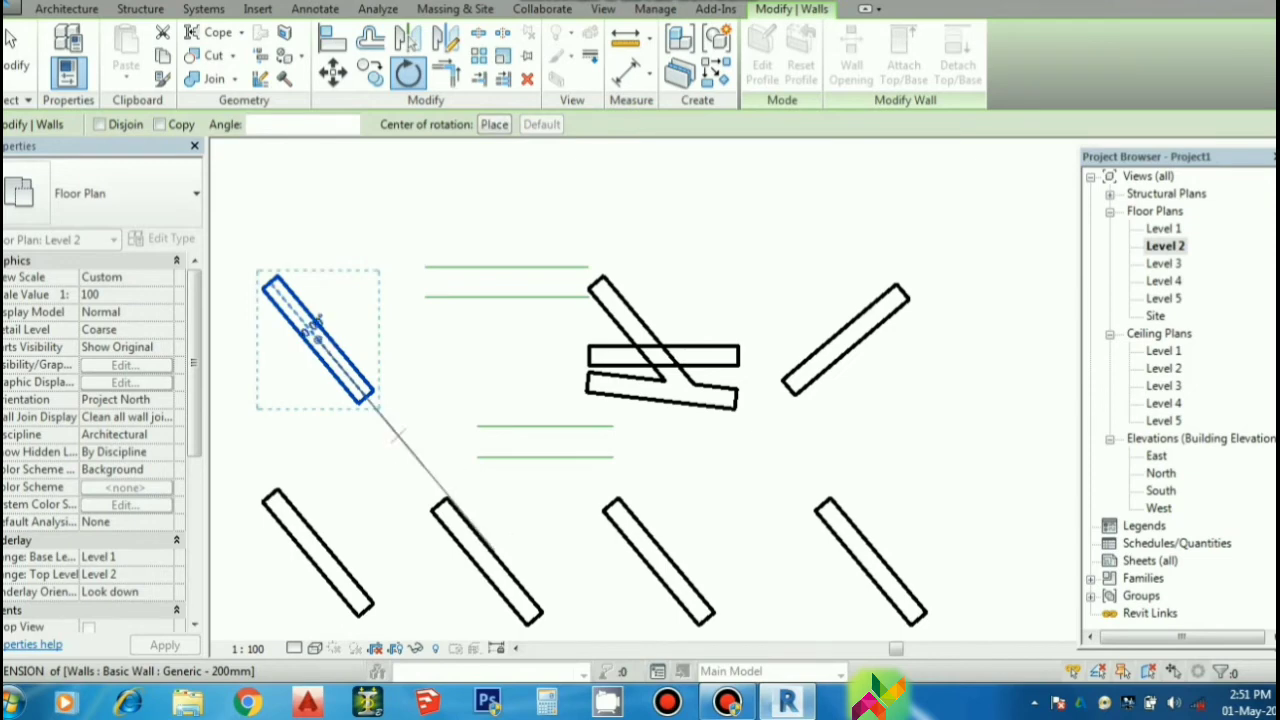
click(425, 466)
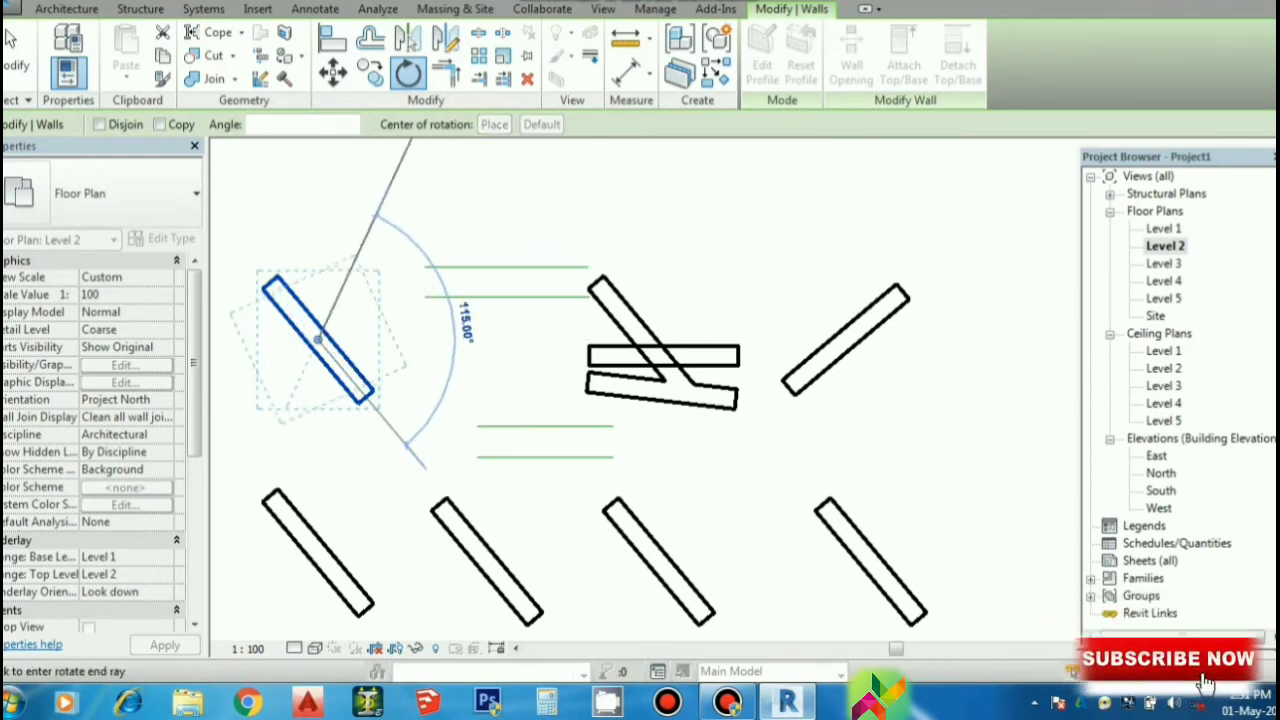
click(318, 150)
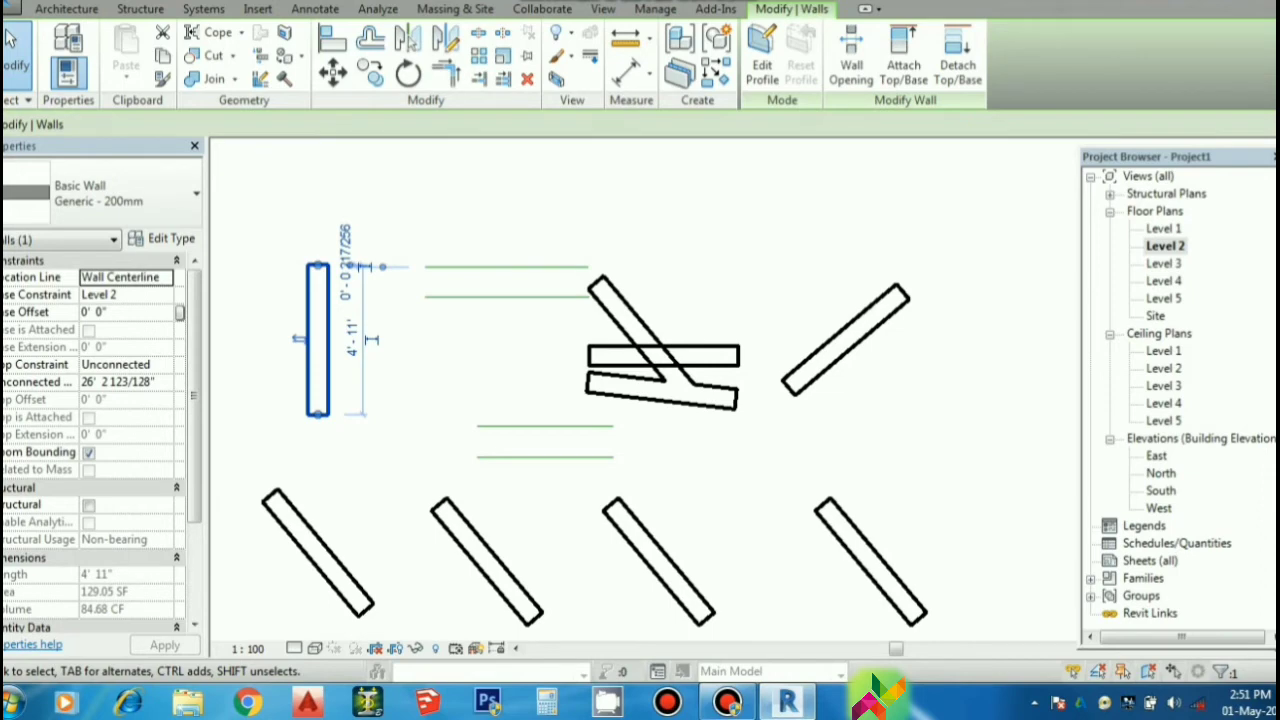
key(Escape)
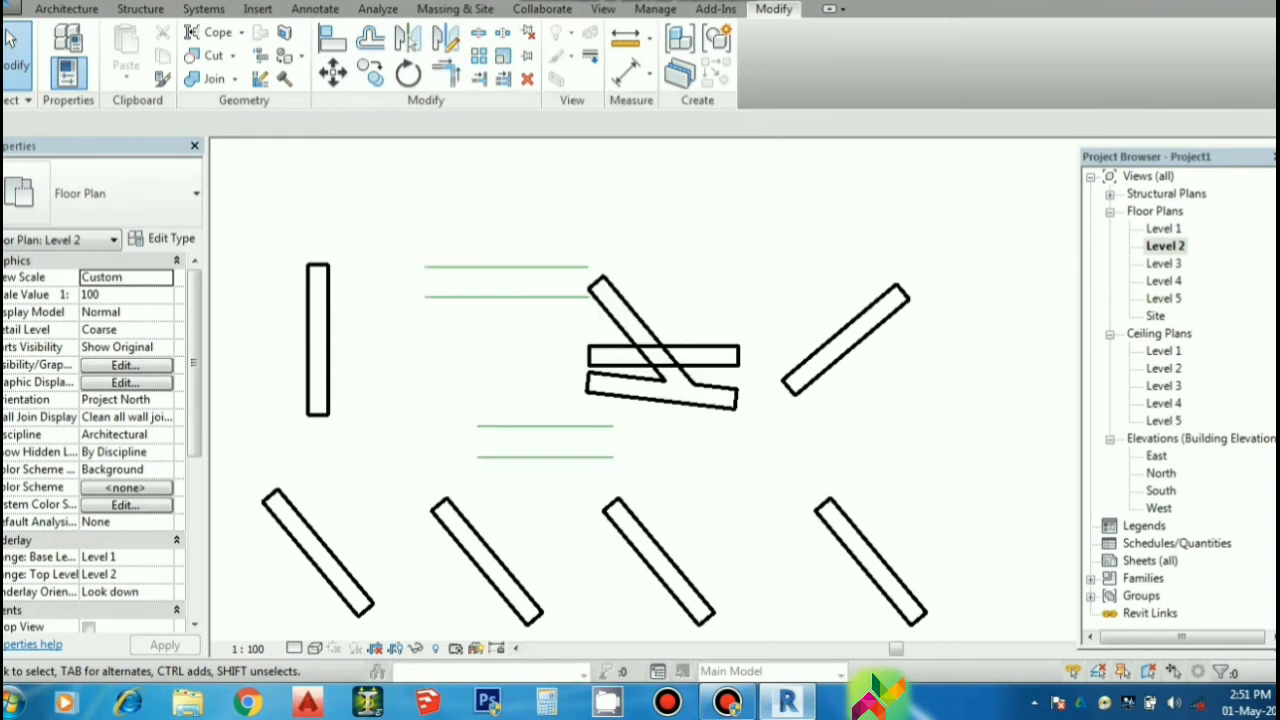
- Draw a horizontal top wall, then a short vertical wall below its right end
click(66, 8)
click(61, 55)
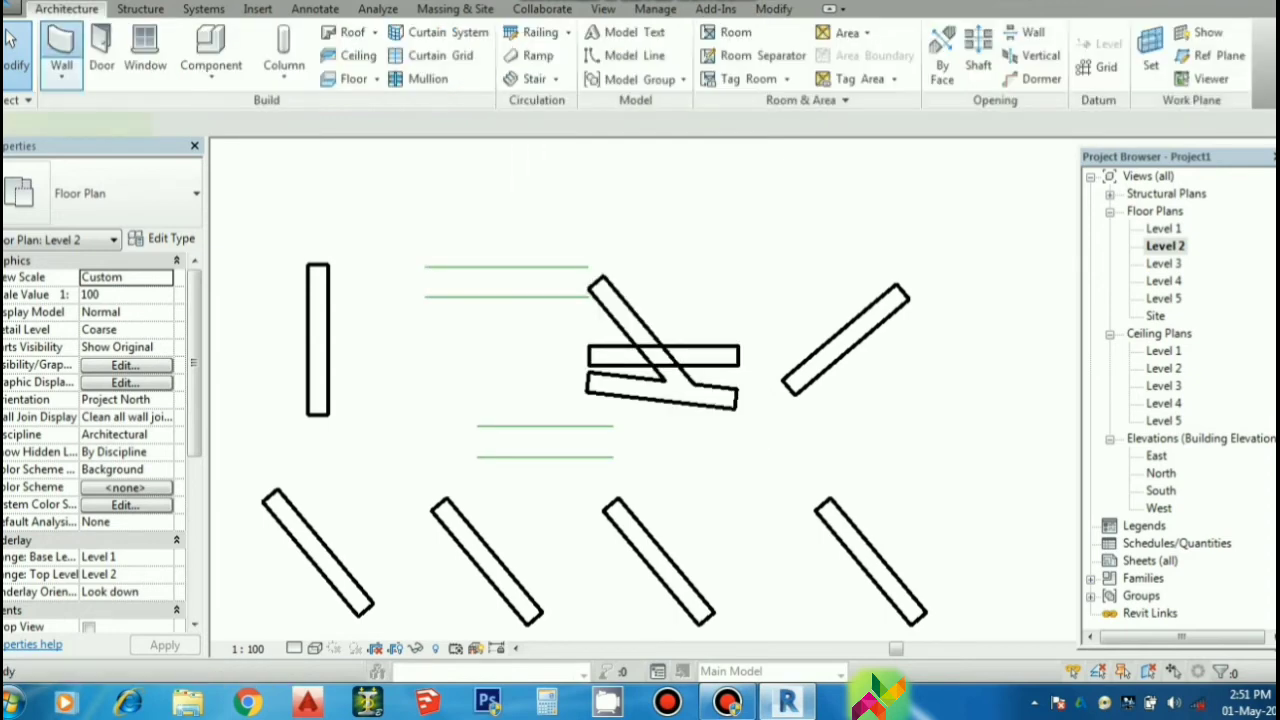
click(434, 182)
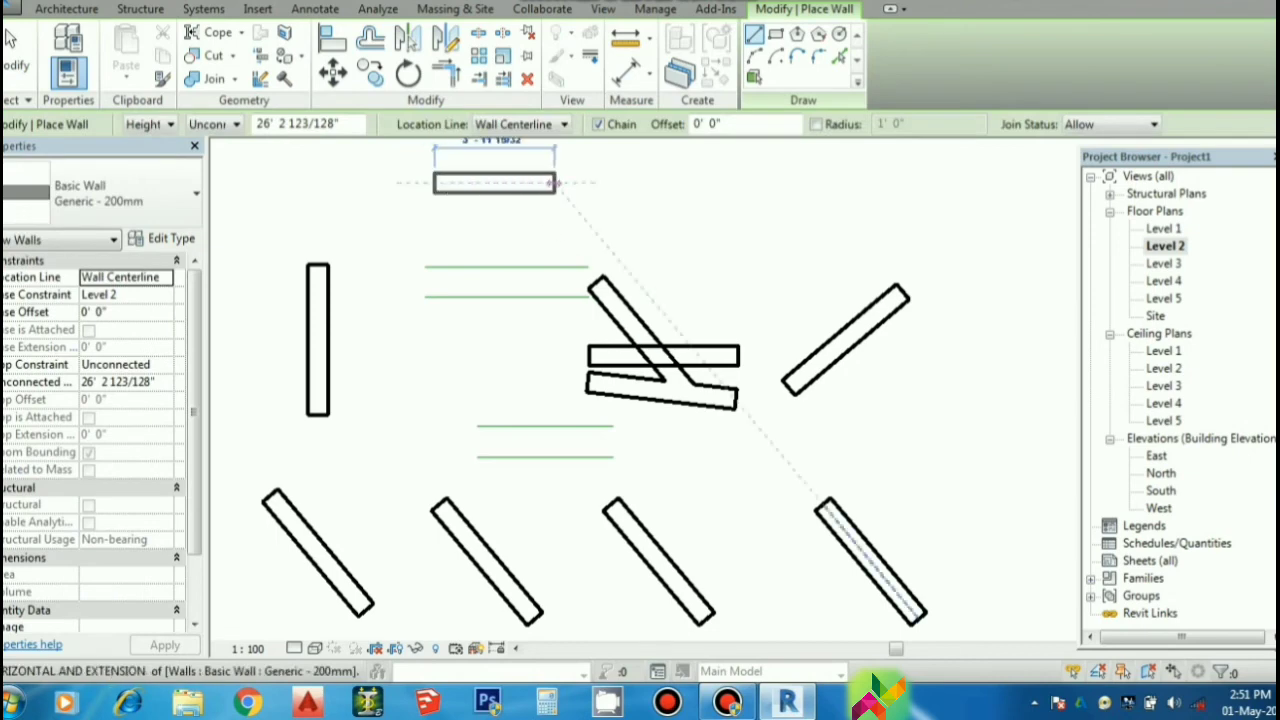
click(862, 182)
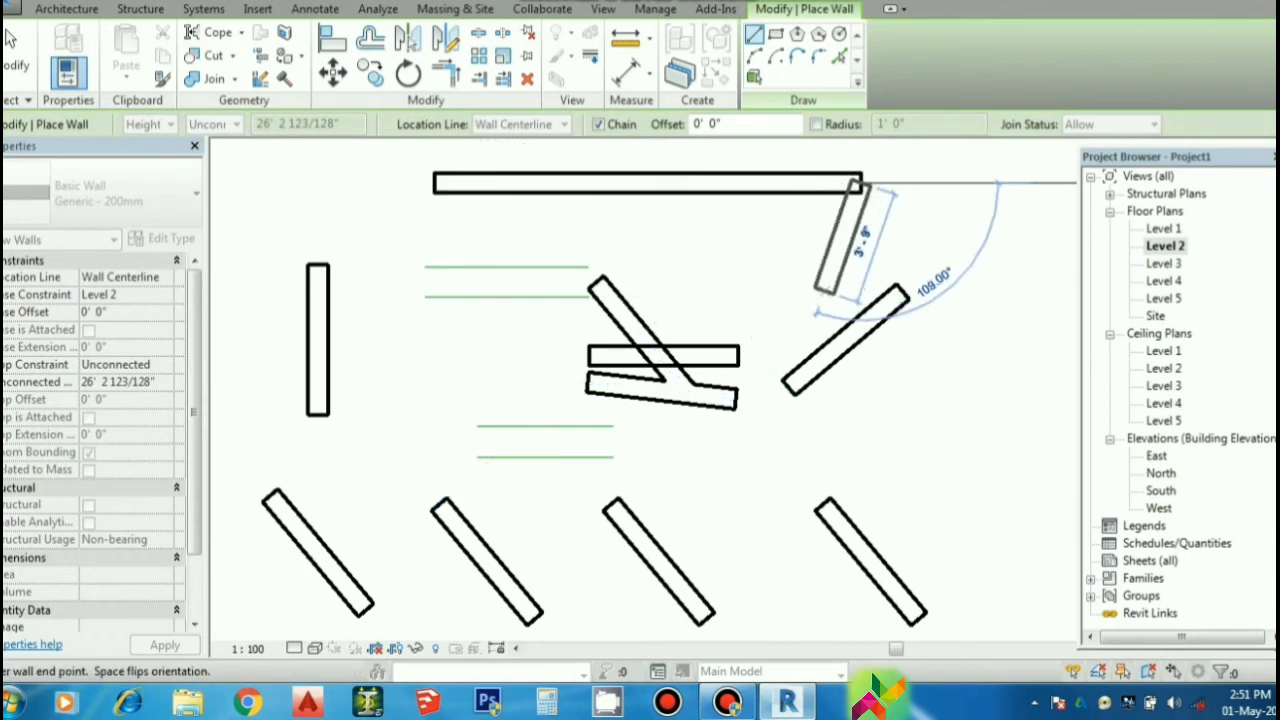
key(Escape)
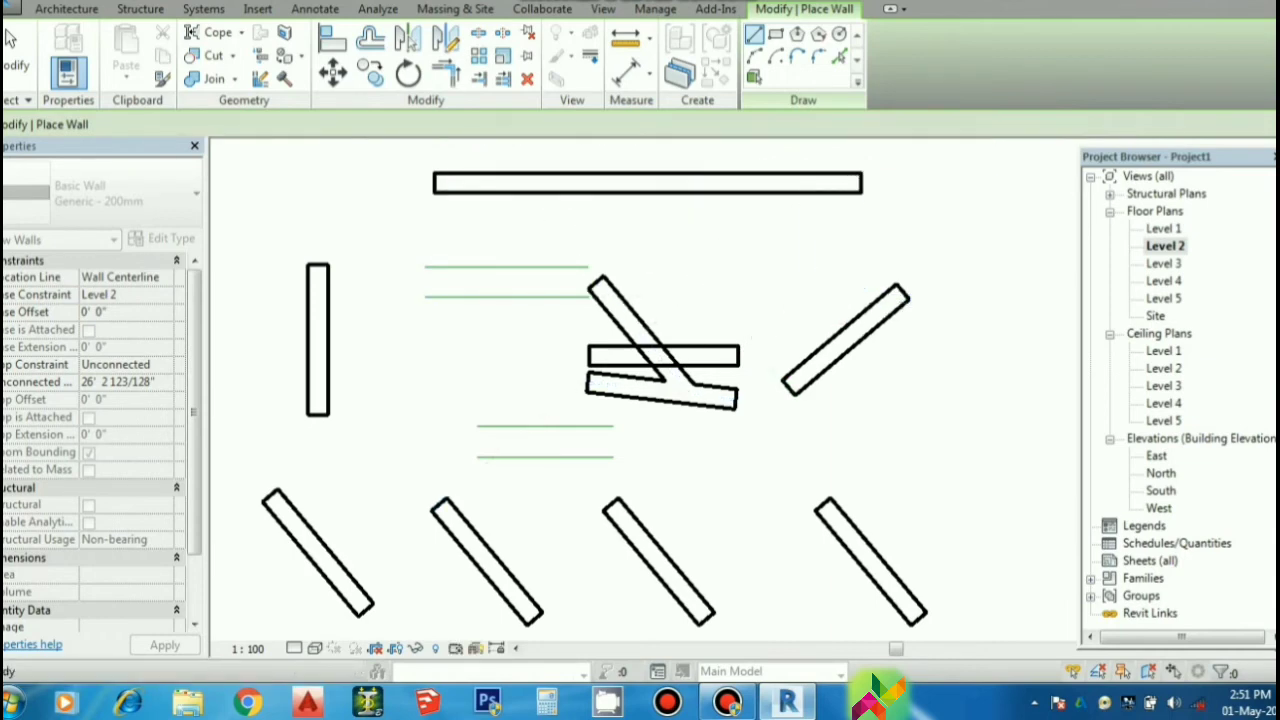
click(785, 307)
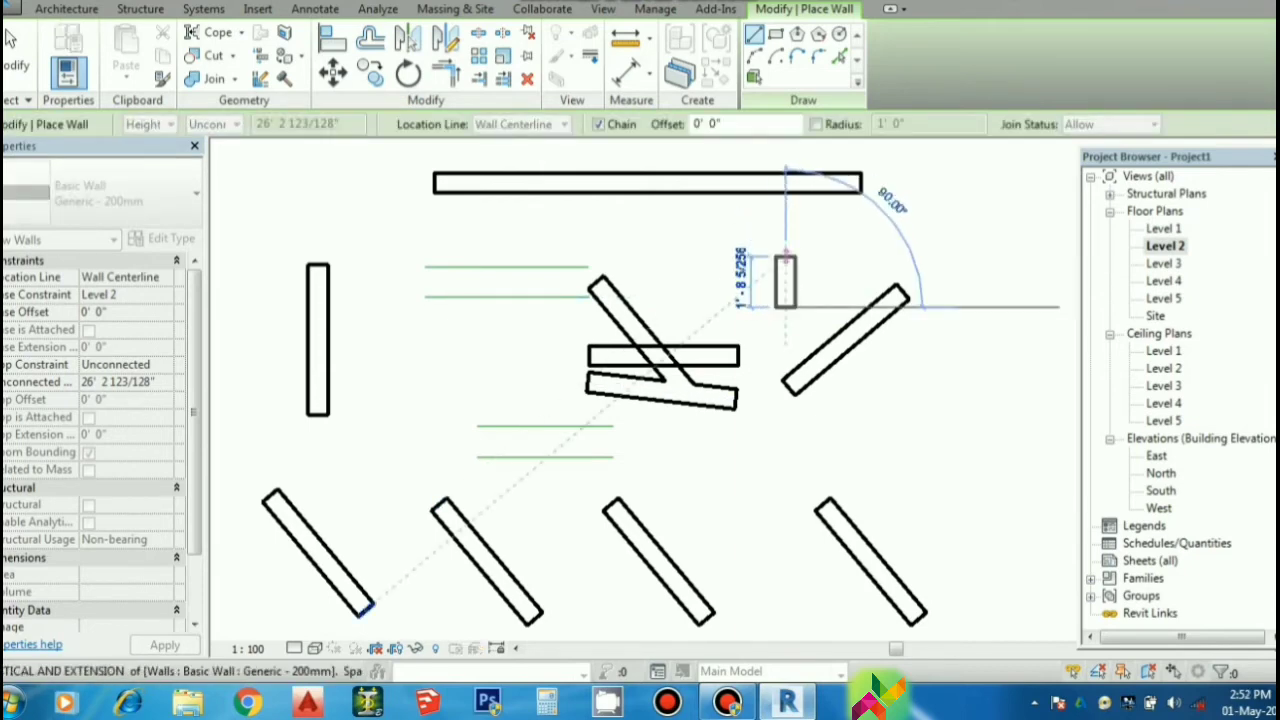
click(785, 258)
key(Escape)
key(Escape)
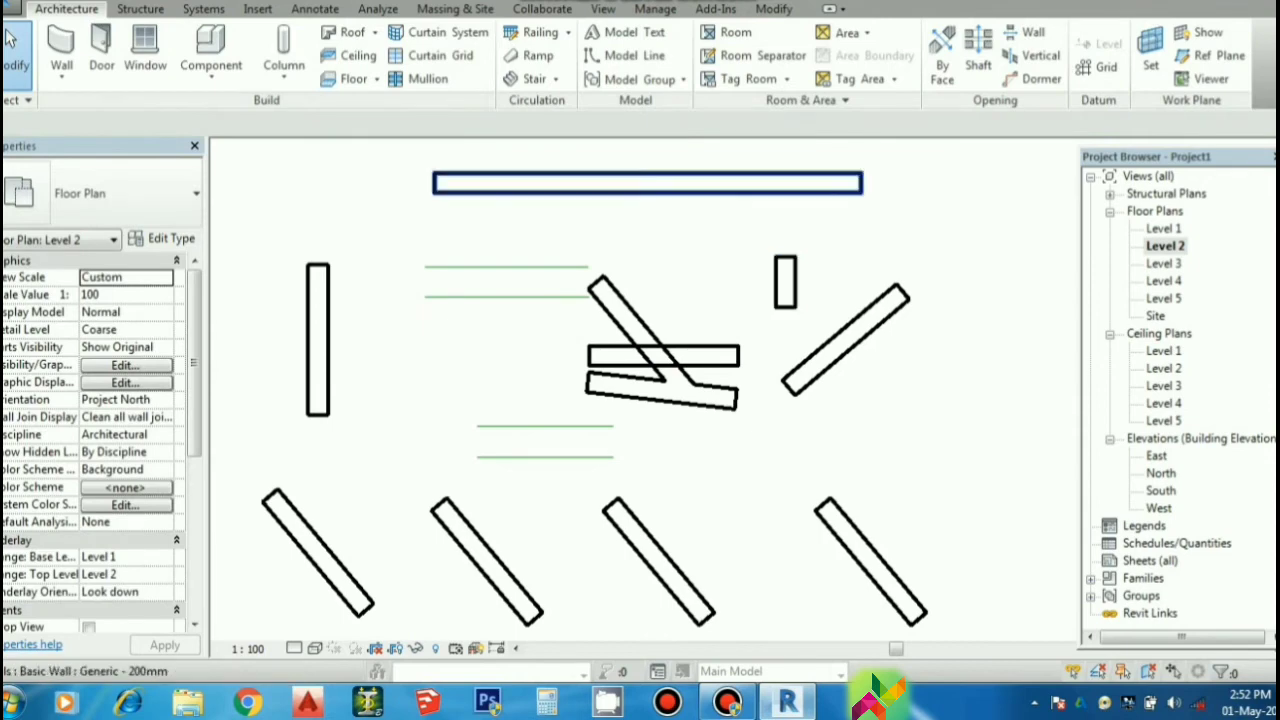
- Drag the short wall's top end upward past the top wall, to about 5' 1"
click(773, 8)
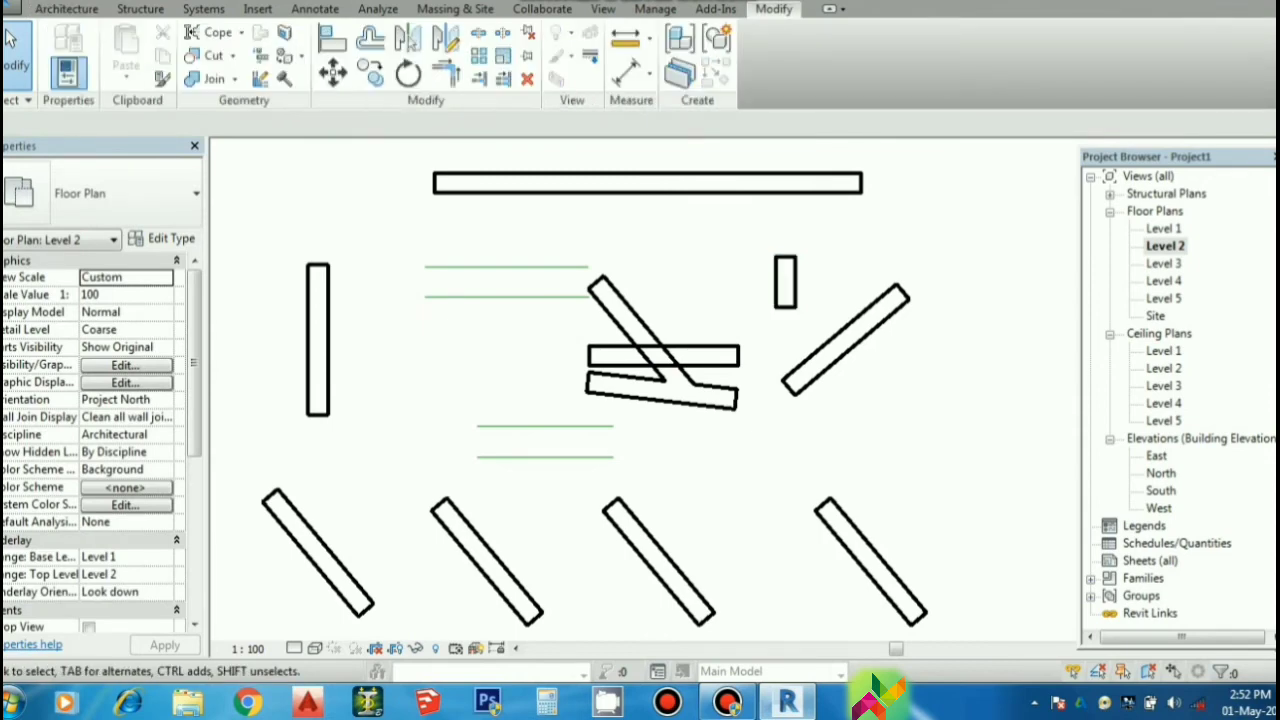
click(785, 282)
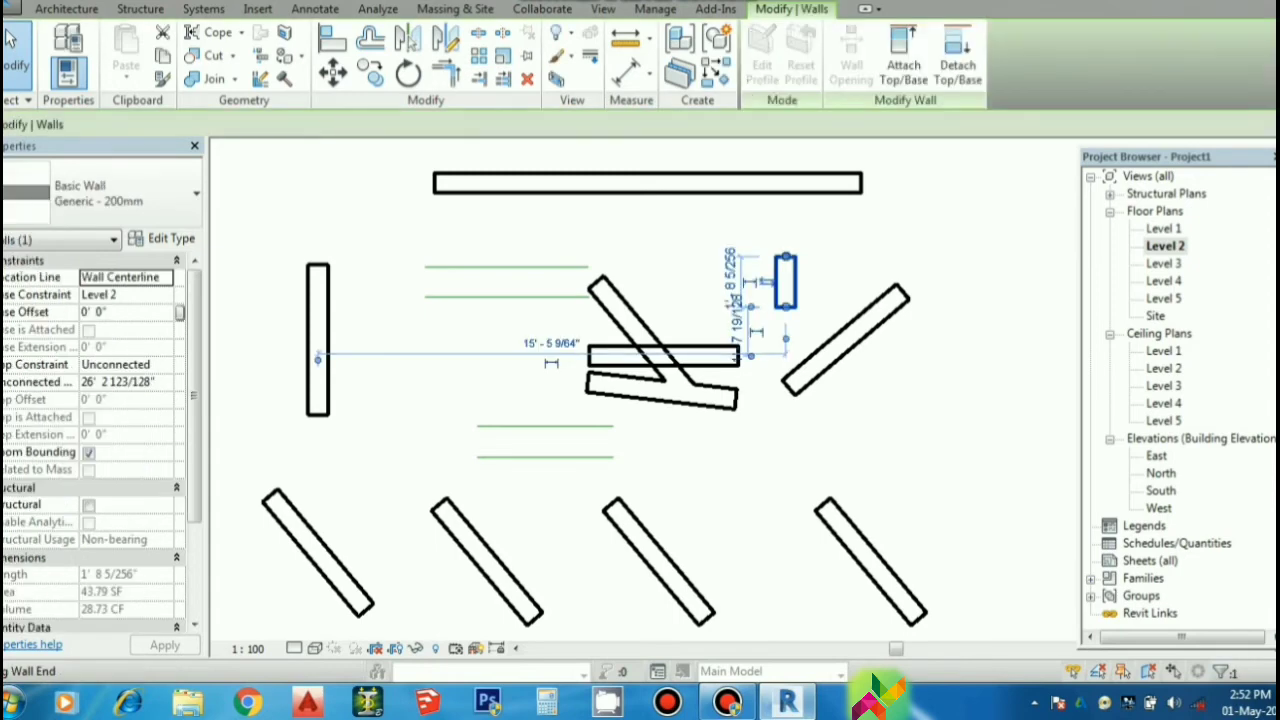
key(m)
key(v)
click(785, 305)
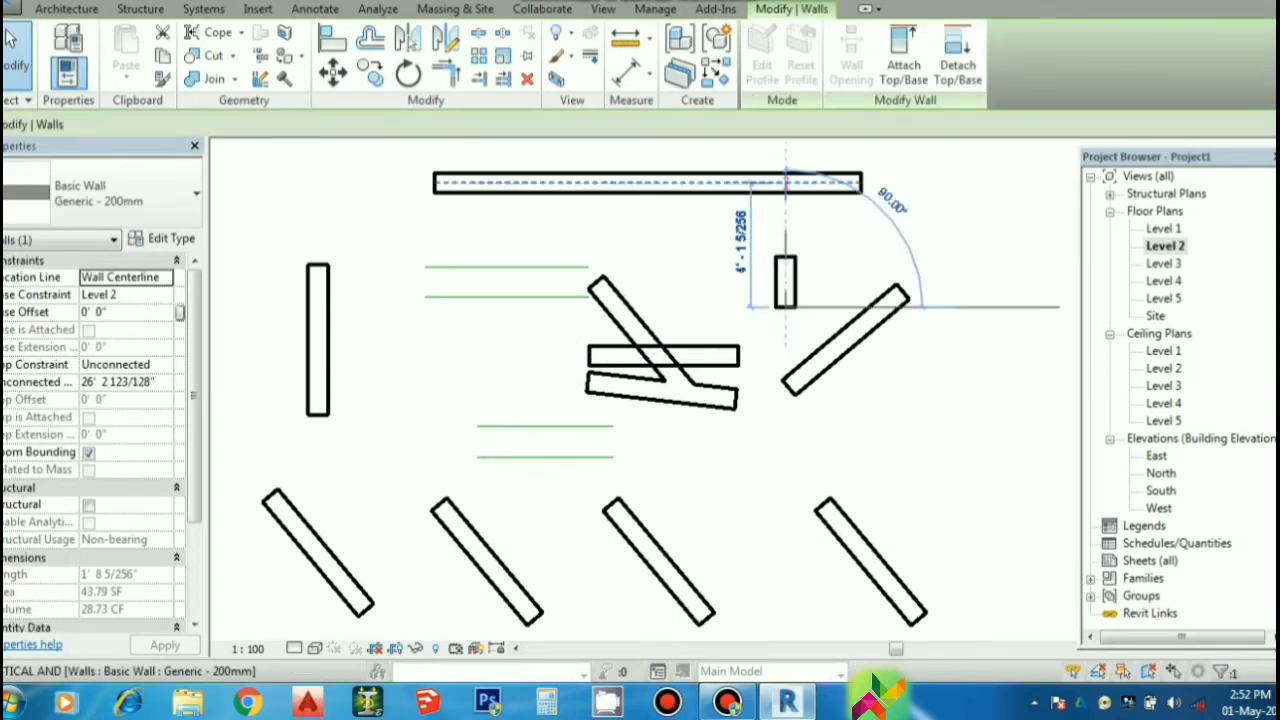
drag(785, 190, 785, 155)
key(Escape)
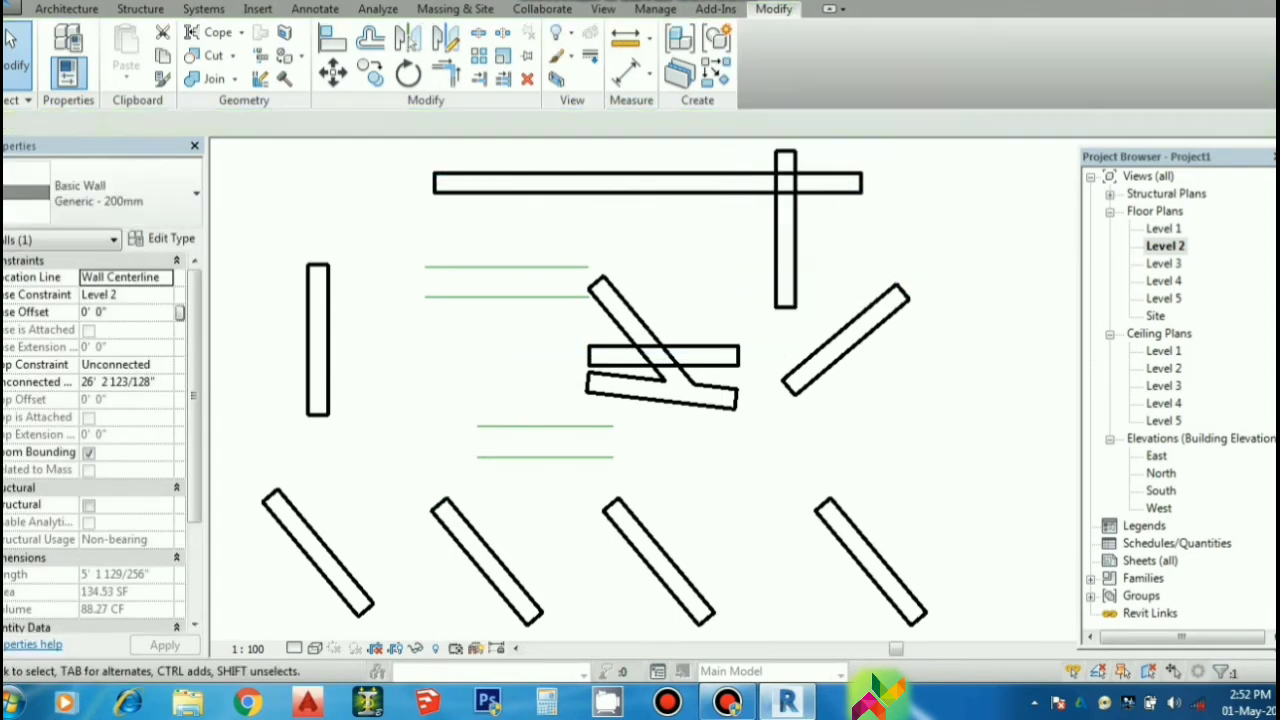
scroll(873, 456, down, 2)
scroll(900, 250, up, 1)
scroll(900, 250, up, 2)
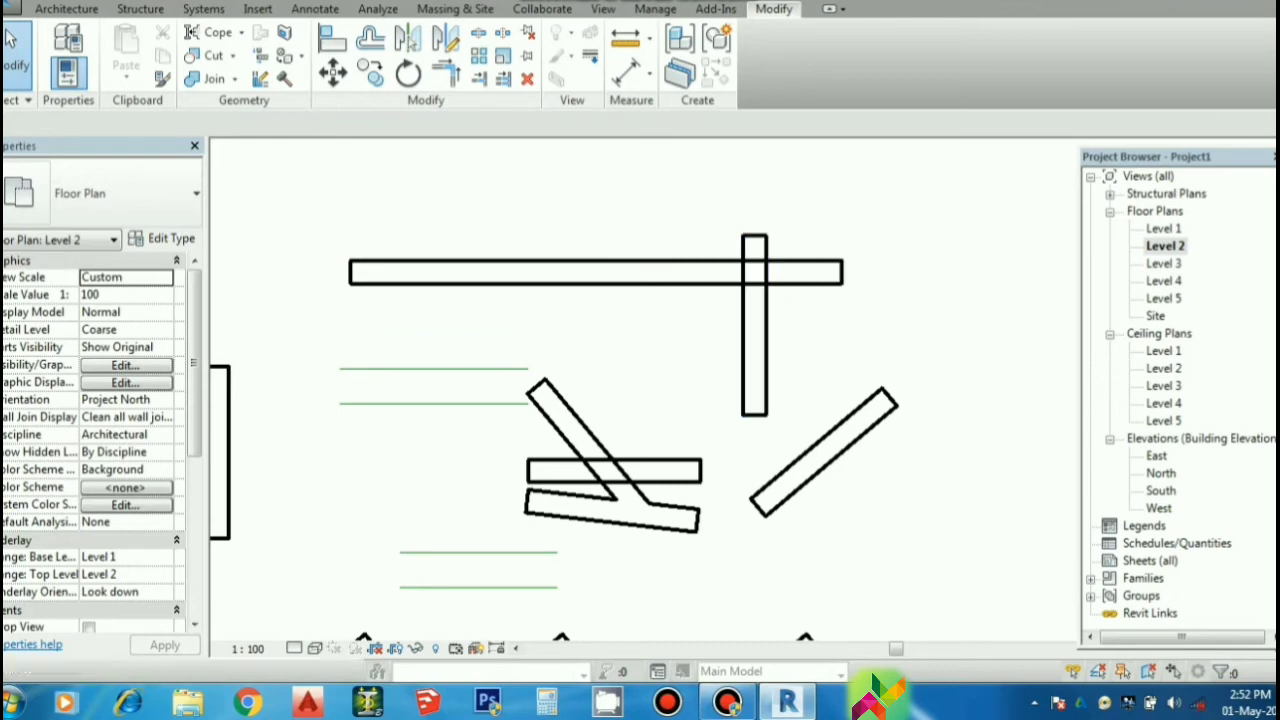
- Use Trim/Extend to Corner on the top horizontal wall and the crossing vertical wall
click(446, 72)
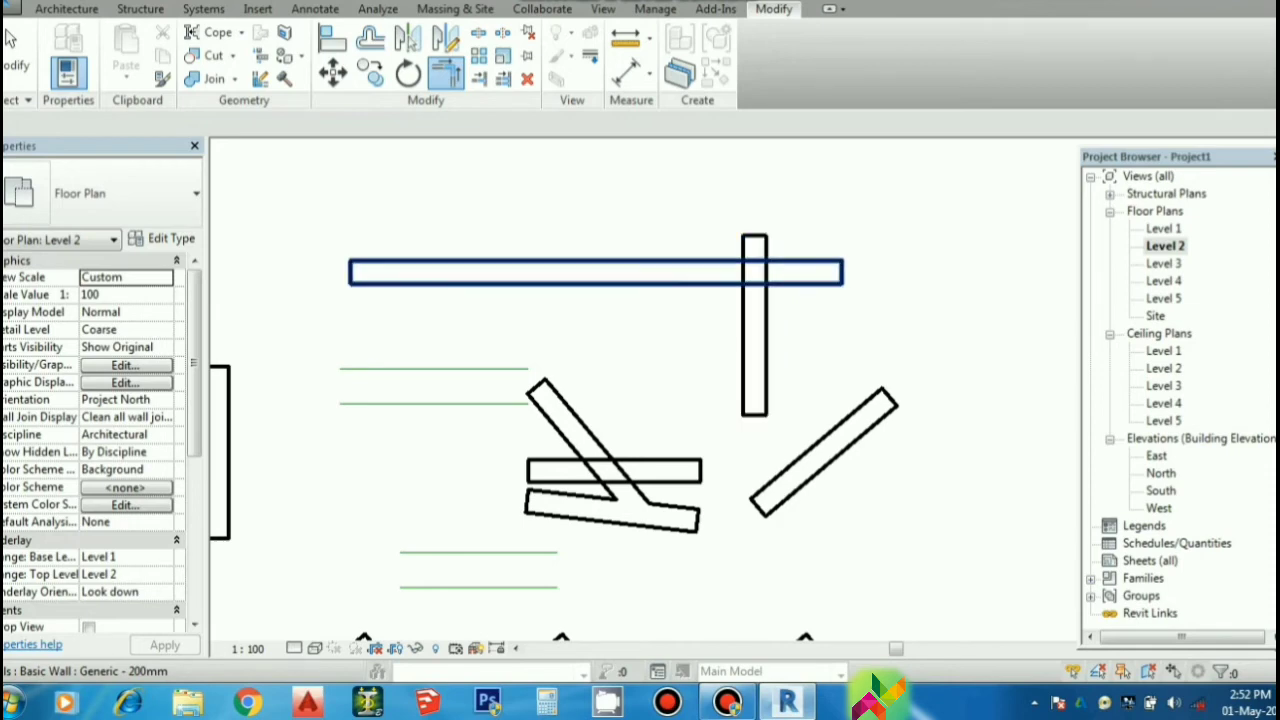
click(550, 273)
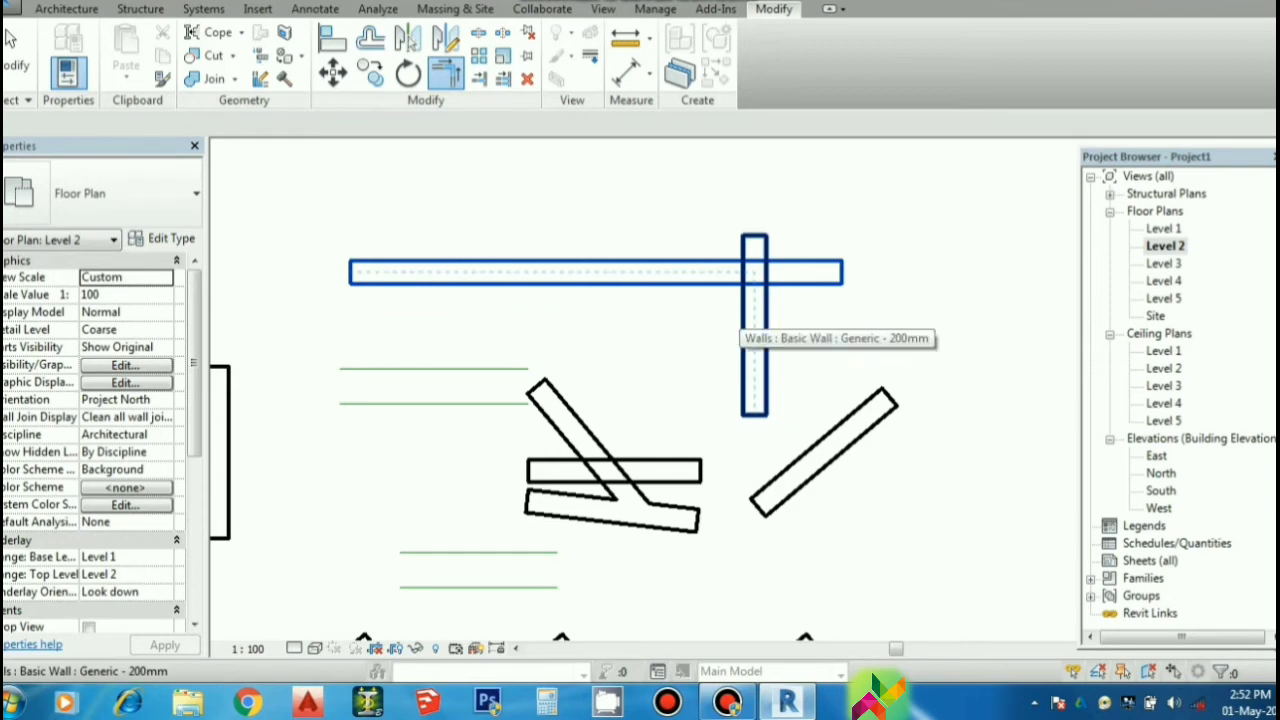
click(754, 325)
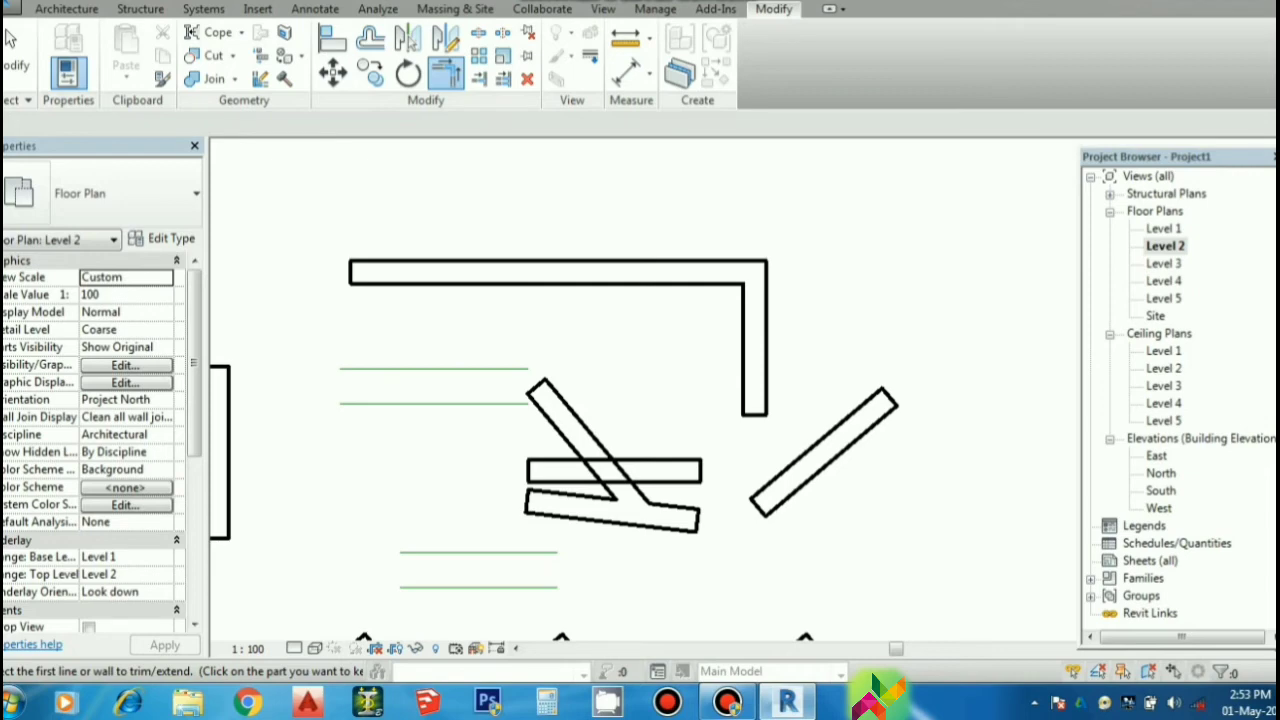
click(12, 45)
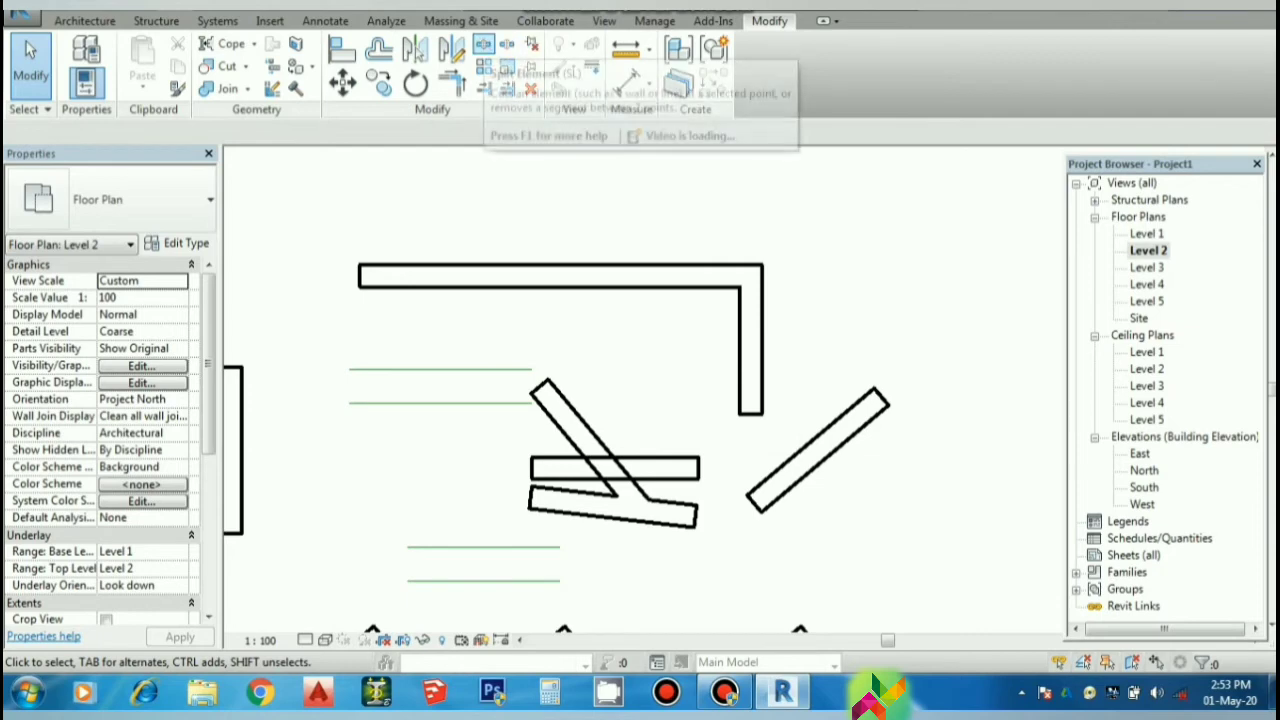
- Split the top wall left of center and check both resulting pieces
click(483, 45)
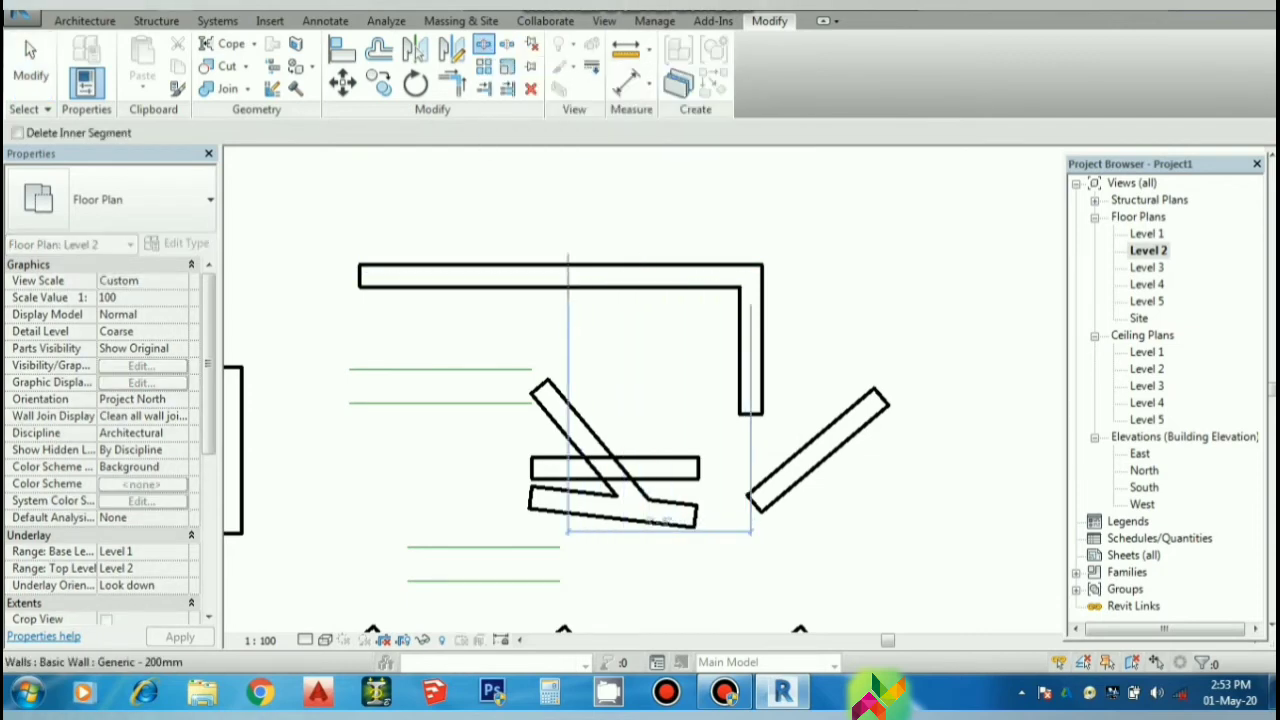
click(554, 278)
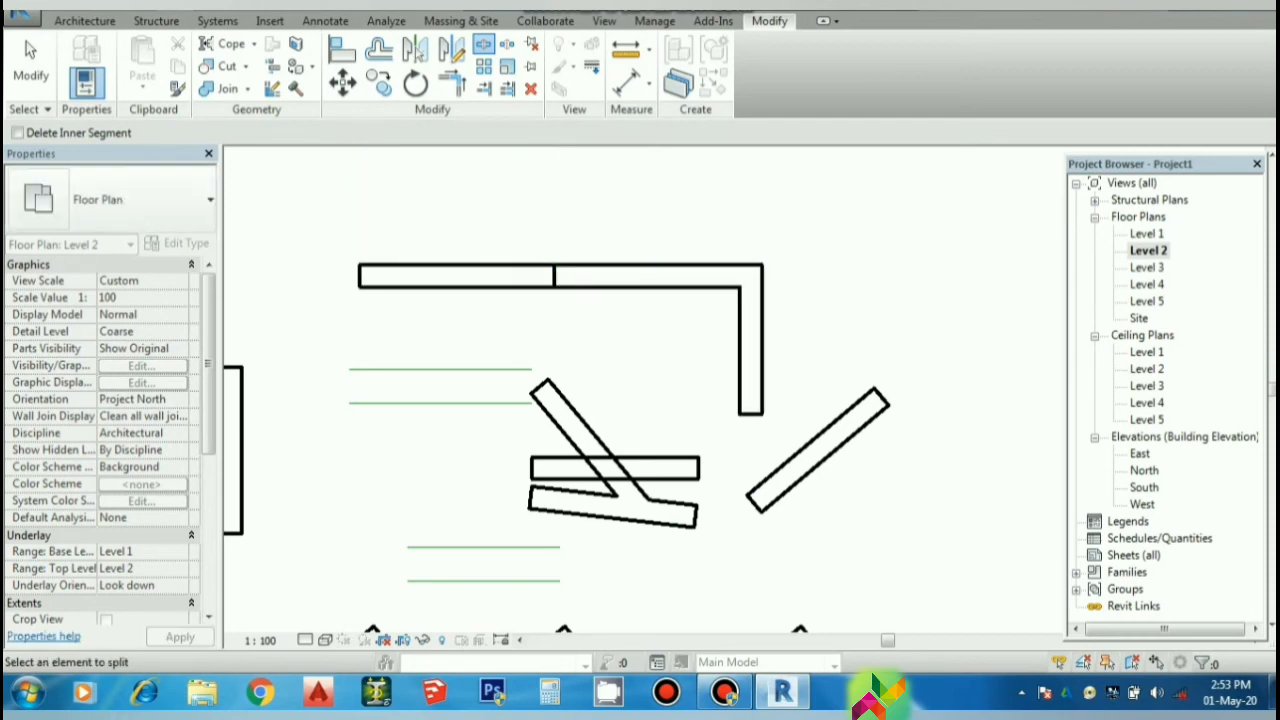
key(Escape)
click(525, 278)
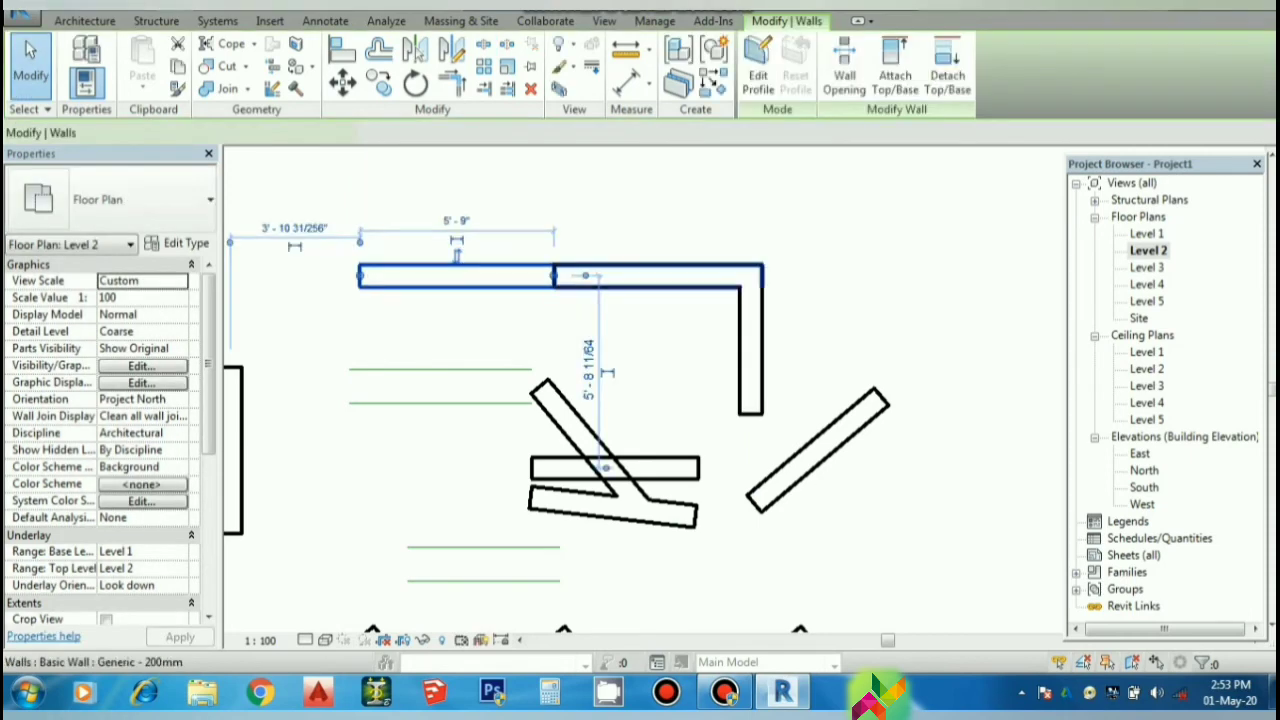
click(650, 276)
key(Escape)
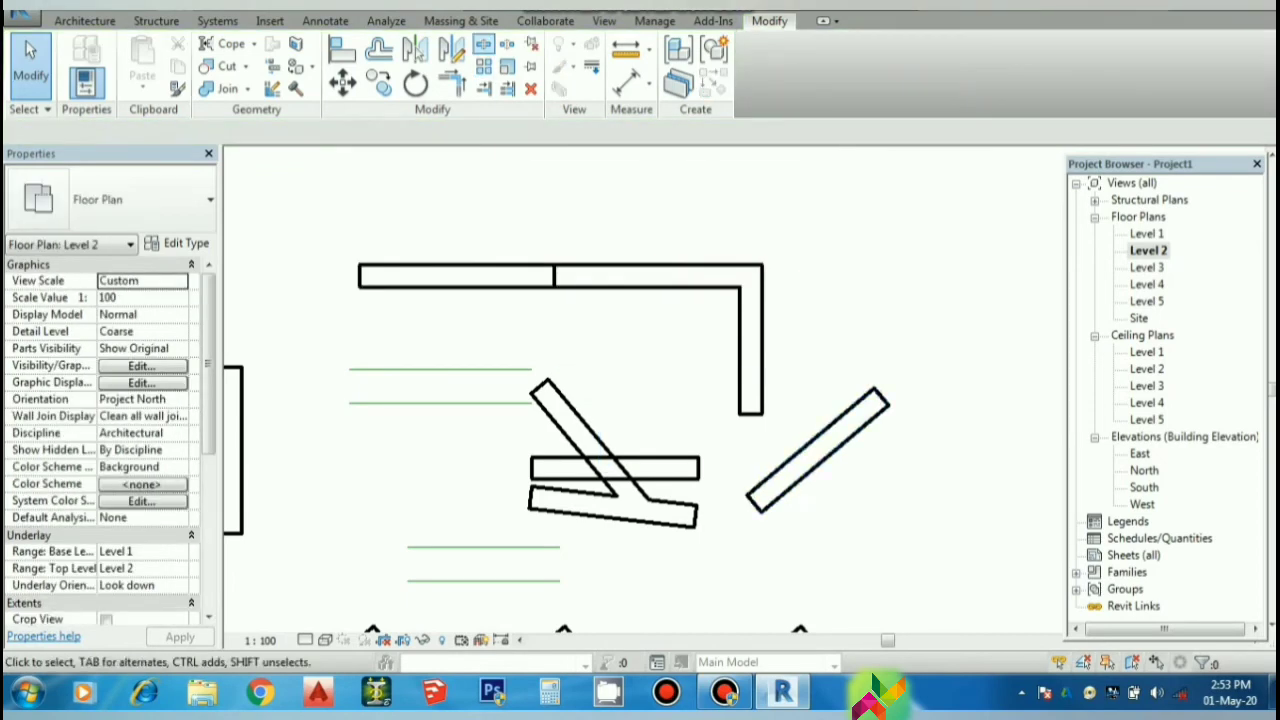
- Split the upper-right diagonal wall near its upper end, leaving a 1' 0" end piece
click(484, 44)
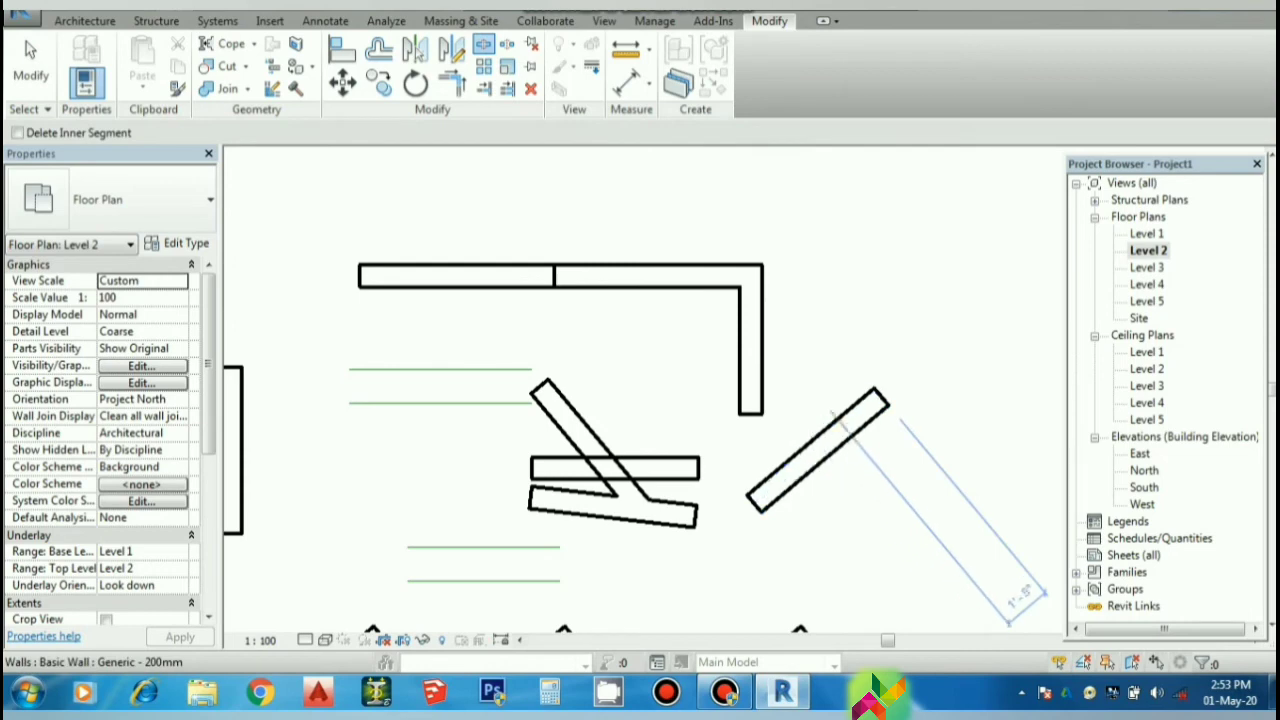
click(853, 417)
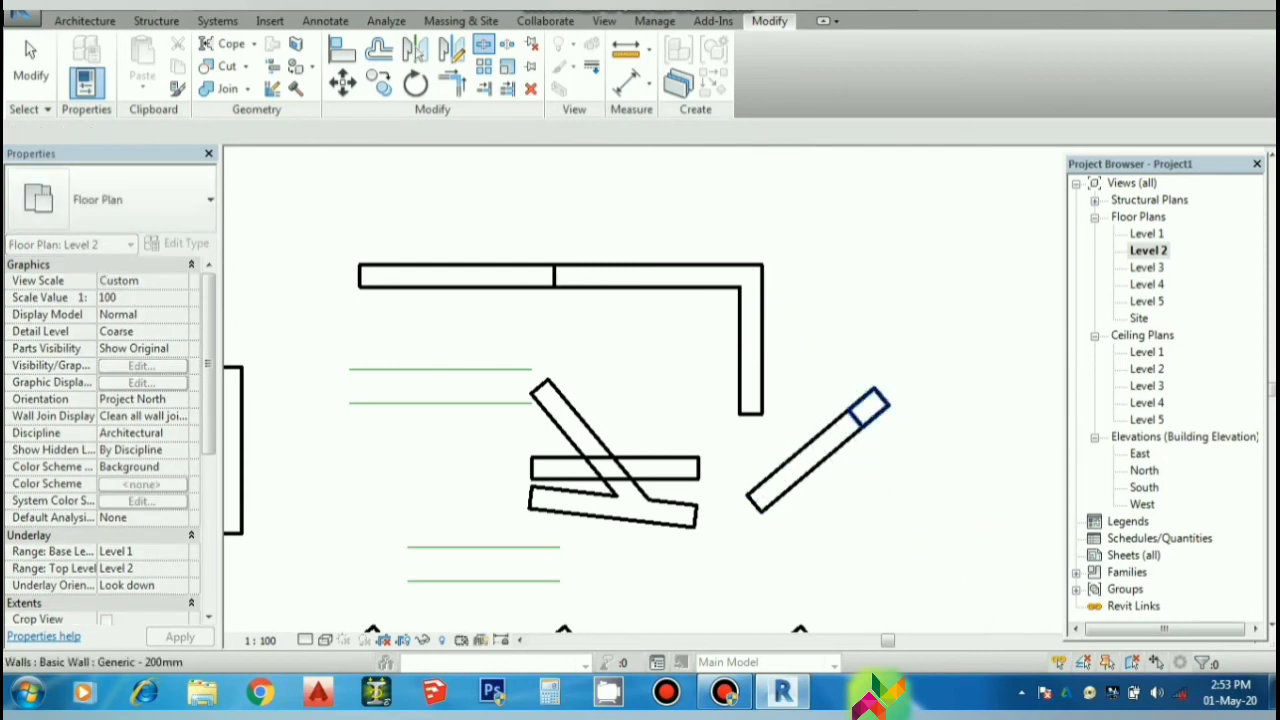
key(Escape)
click(875, 410)
key(Escape)
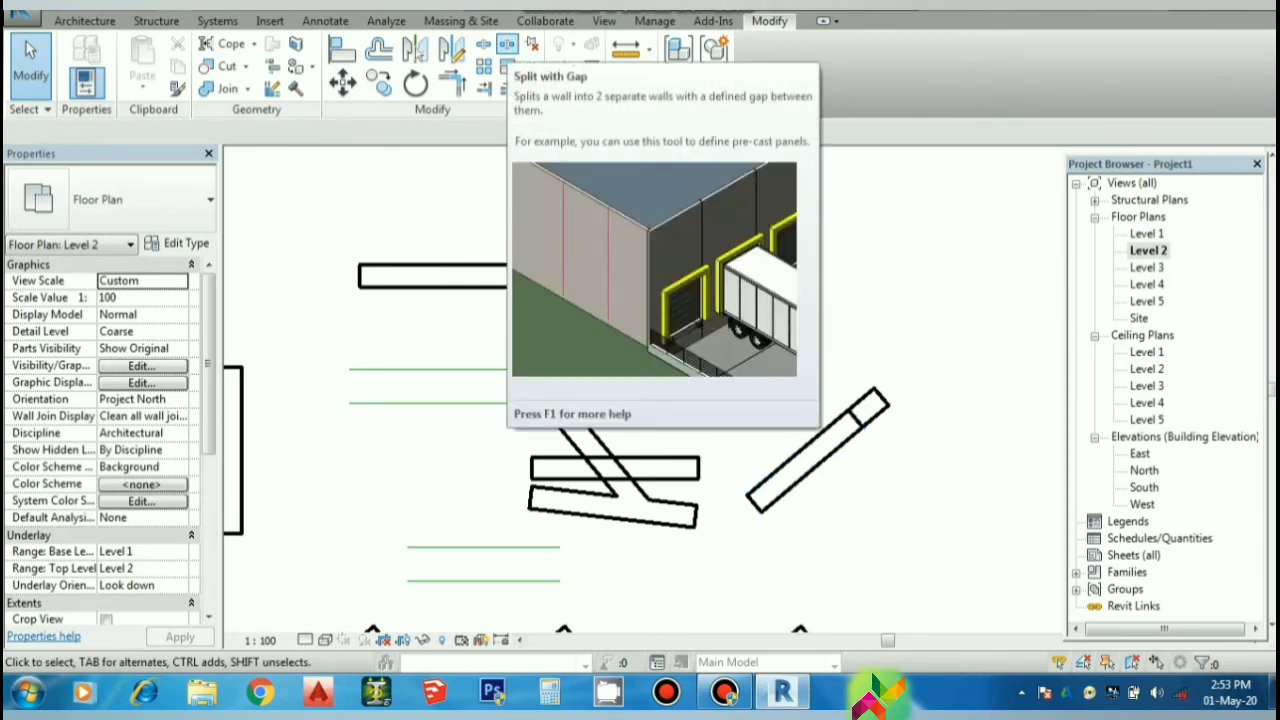
- Split the upper-right diagonal wall mid-length with a 0' 1" joint gap, then zoom to check
click(507, 44)
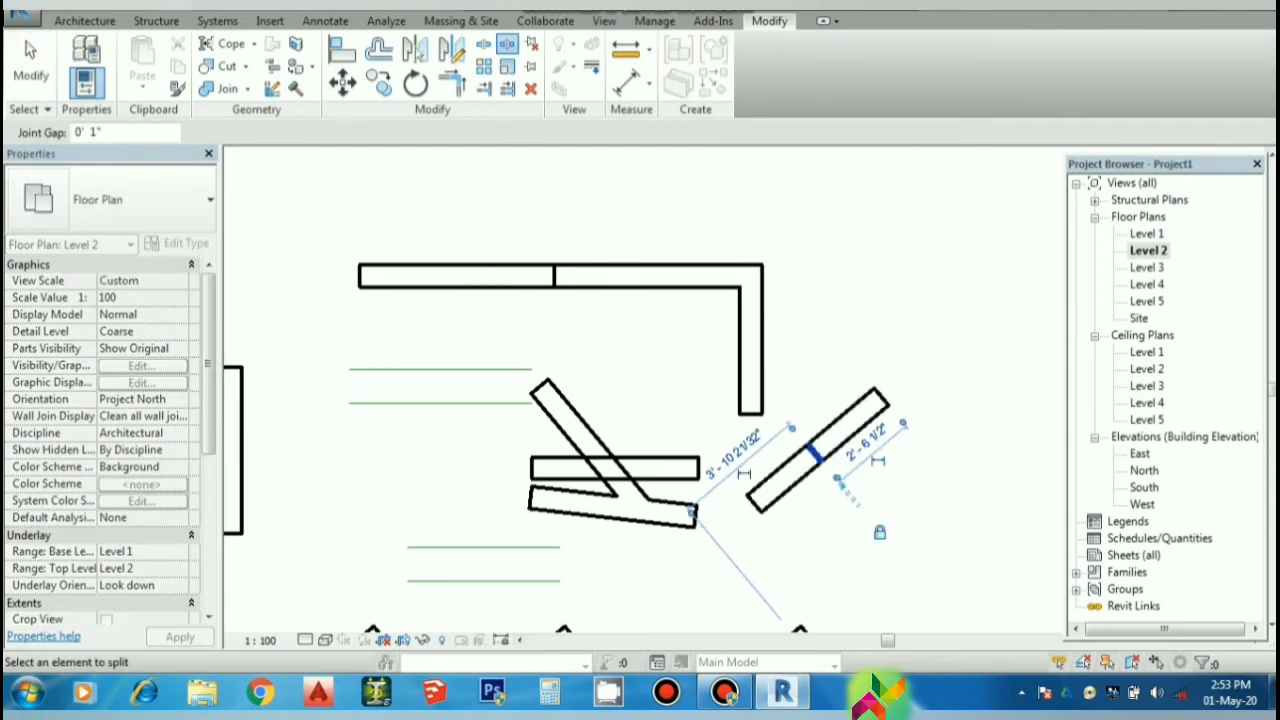
click(815, 455)
key(Escape)
scroll(815, 455, up, 3)
scroll(815, 455, up, 2)
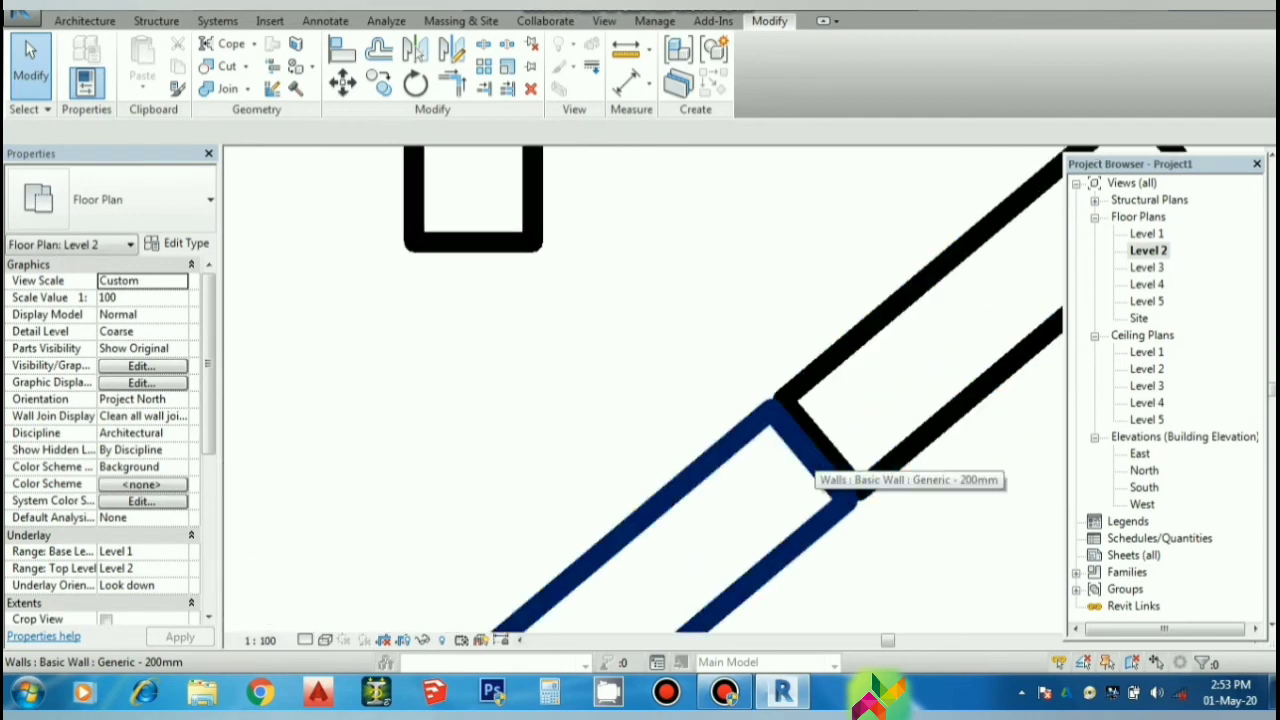
scroll(755, 525, down, 3)
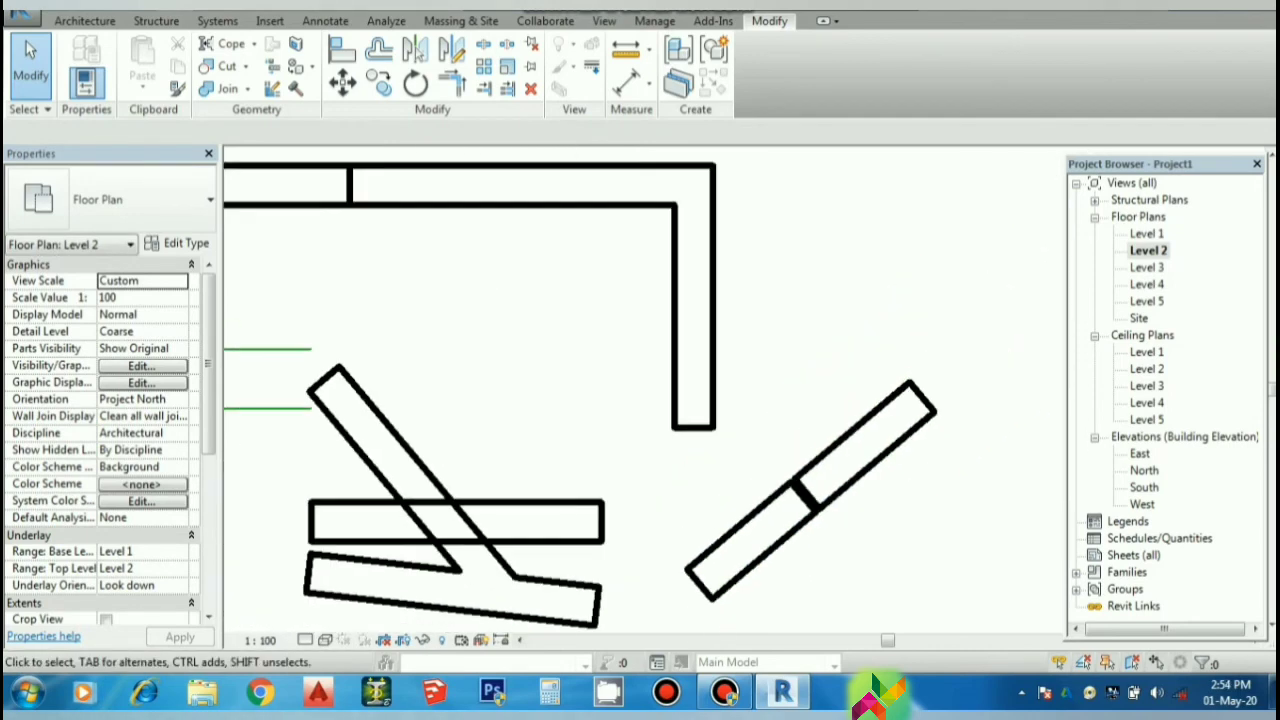
scroll(755, 525, up, 1)
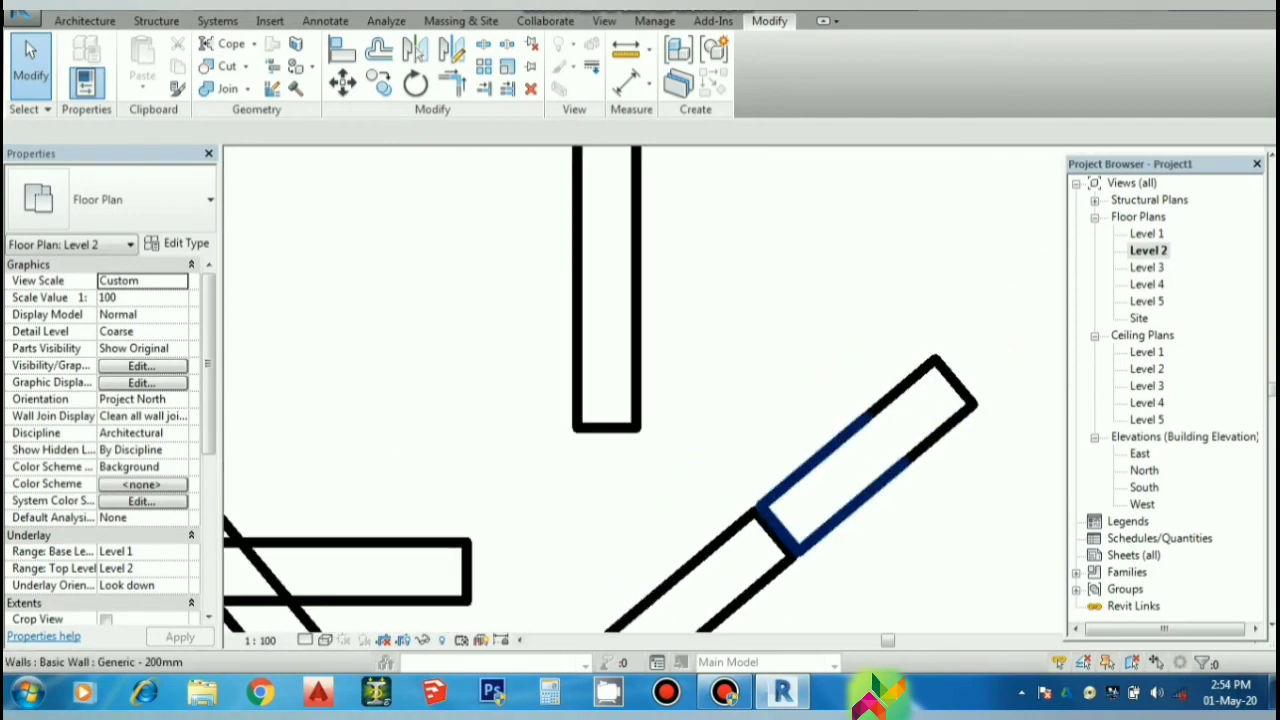
scroll(775, 525, down, 2)
scroll(775, 525, down, 1)
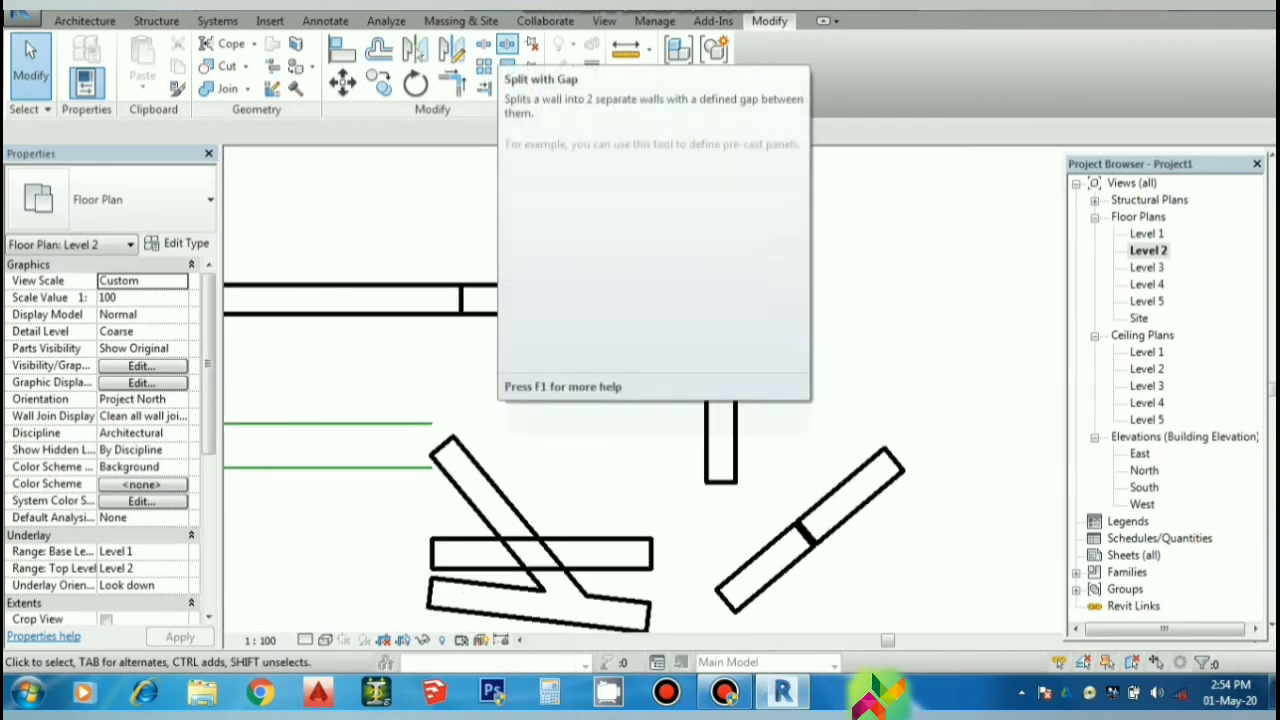
scroll(588, 325, down, 2)
scroll(588, 325, down, 2)
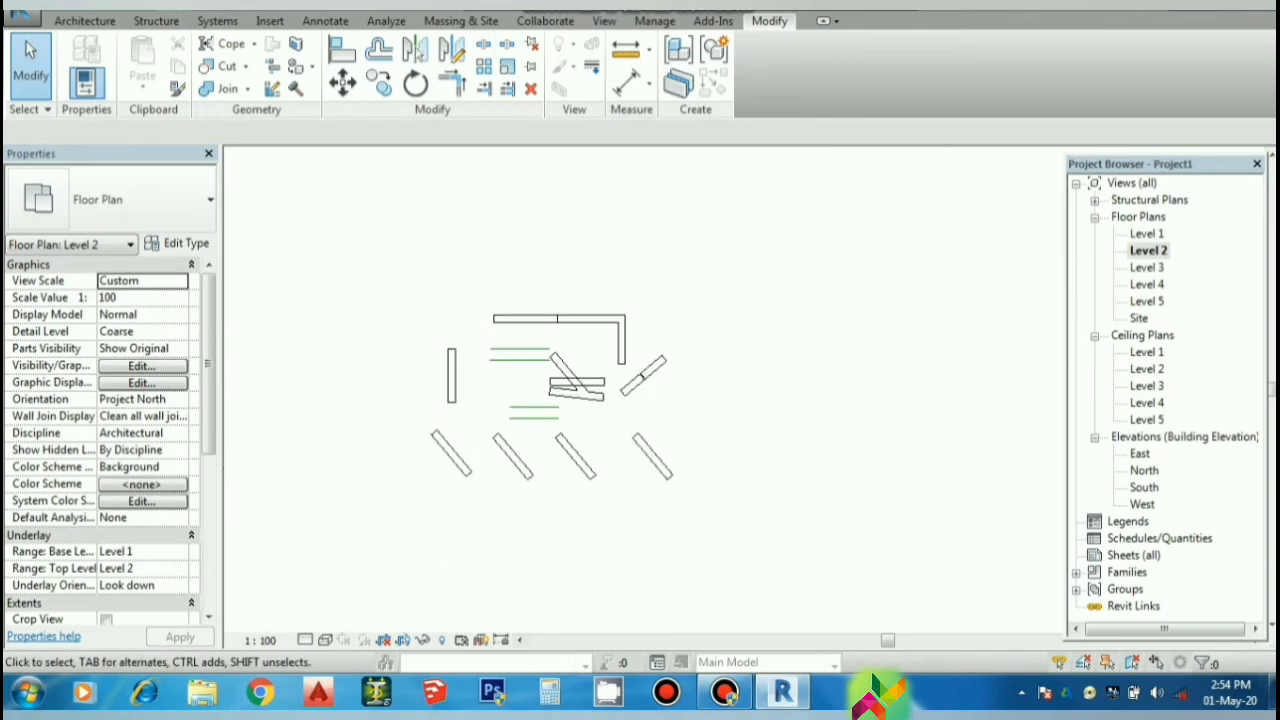
scroll(508, 507, up, 2)
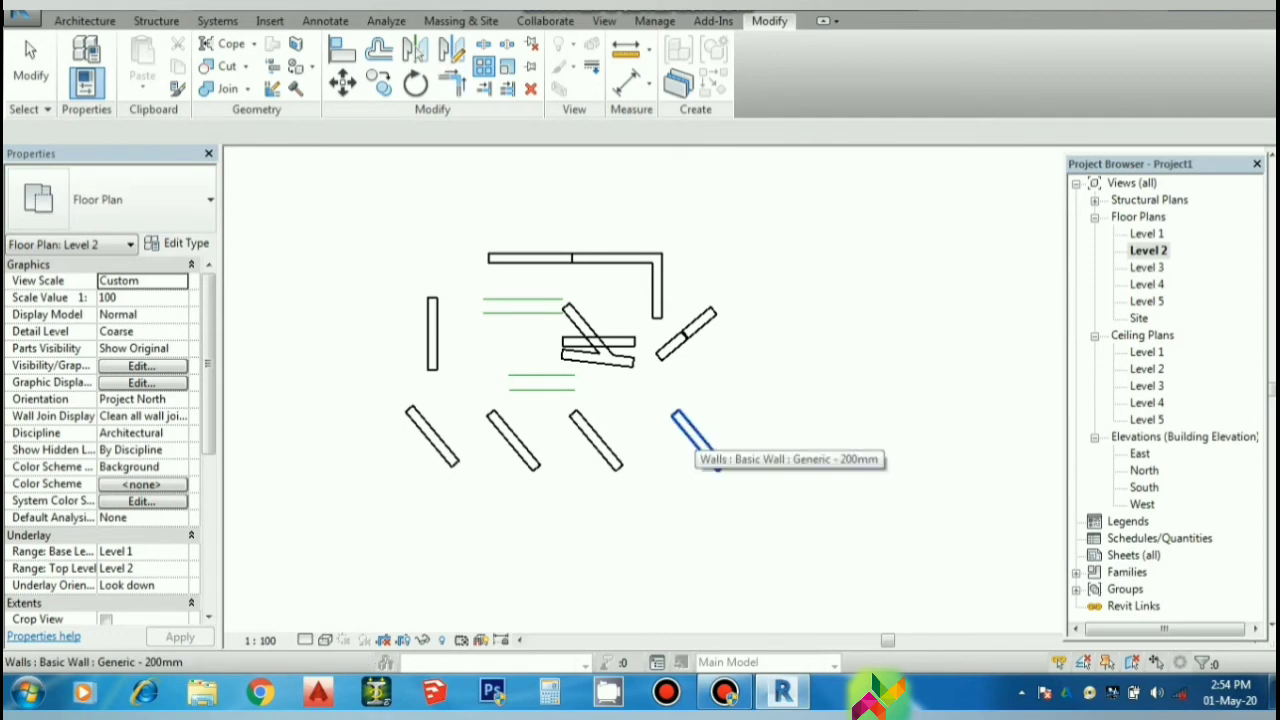
- Array the rightmost lower diagonal wall rightward into 8 evenly spaced copies as Array Group 1
click(700, 442)
key(a)
key(r)
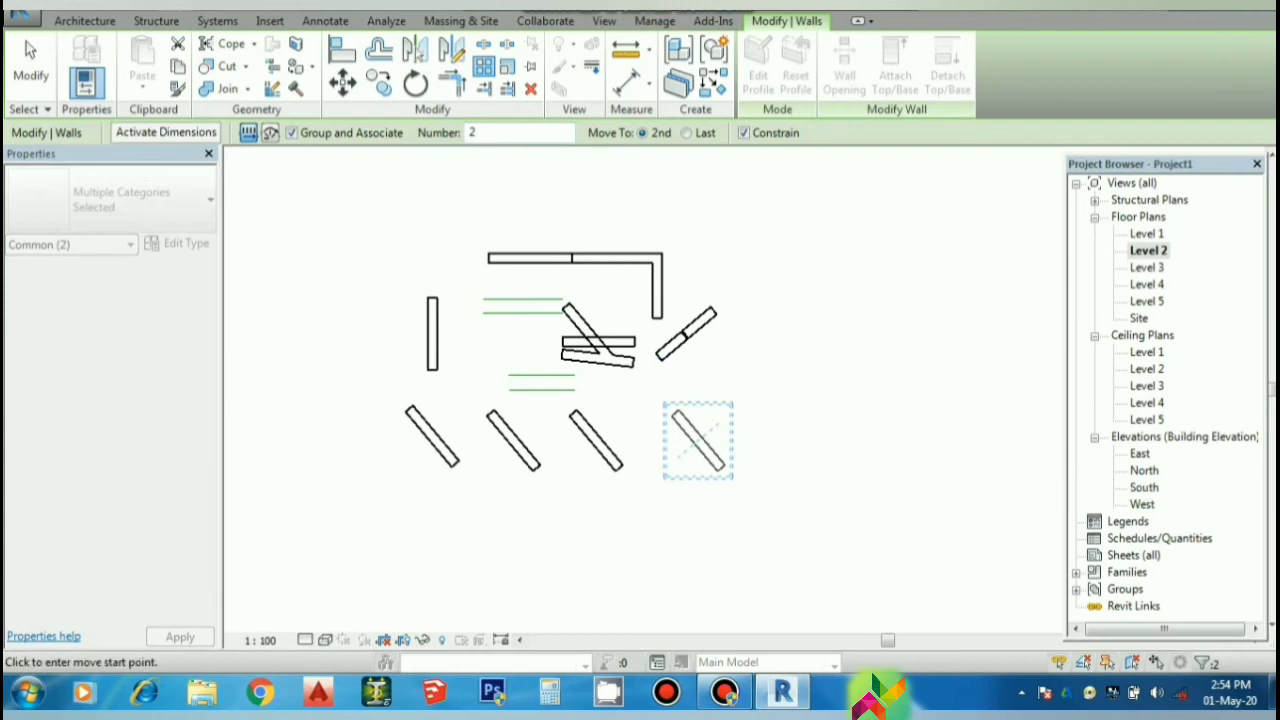
click(688, 132)
click(733, 476)
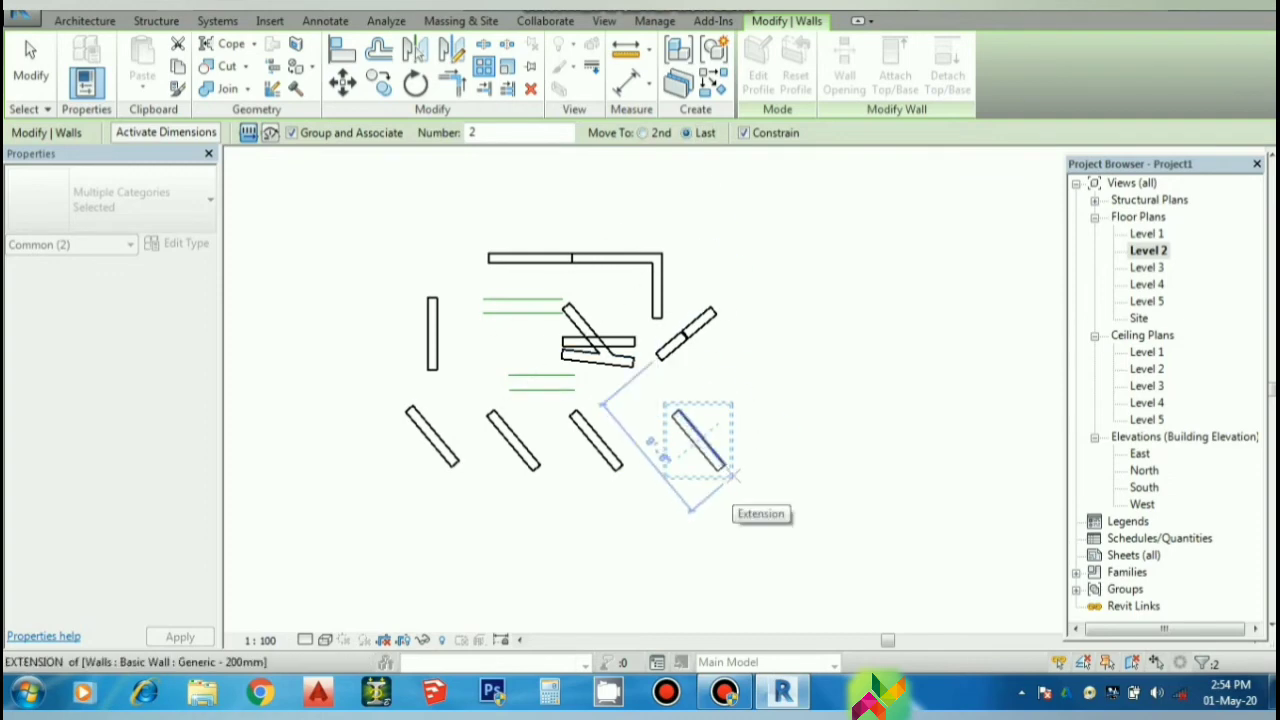
scroll(806, 479, down, 2)
scroll(806, 479, down, 3)
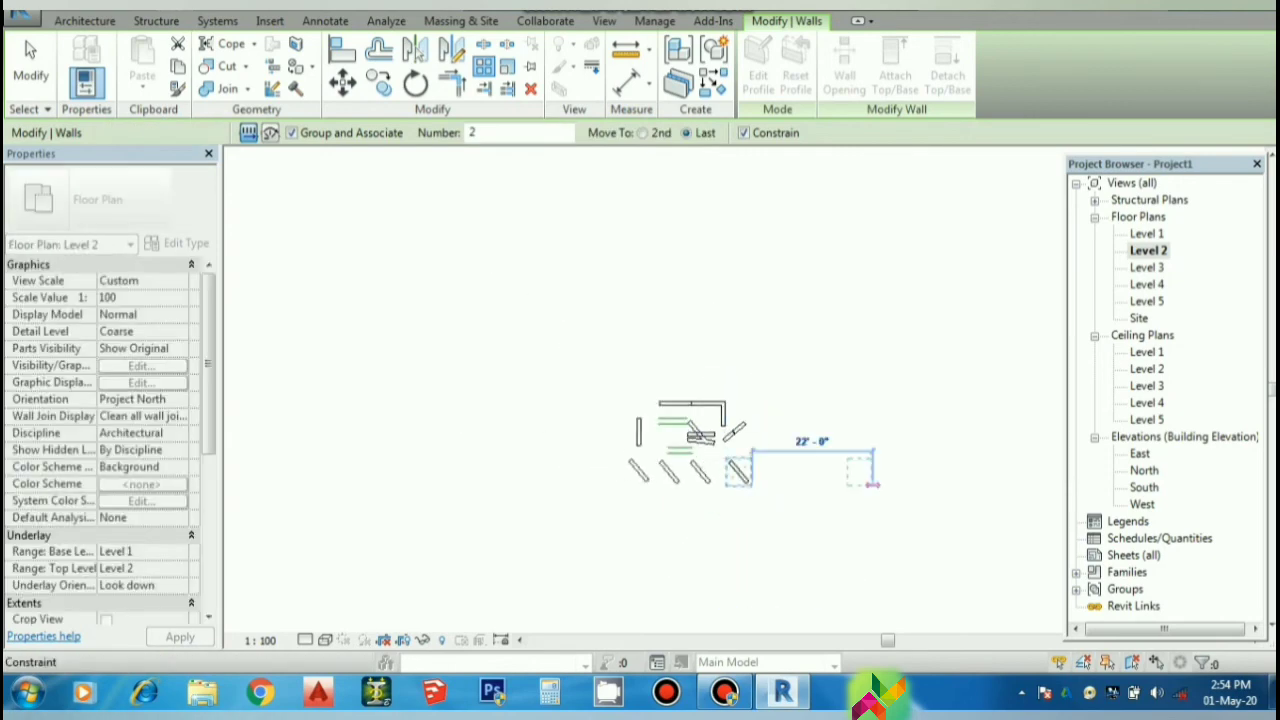
click(1004, 484)
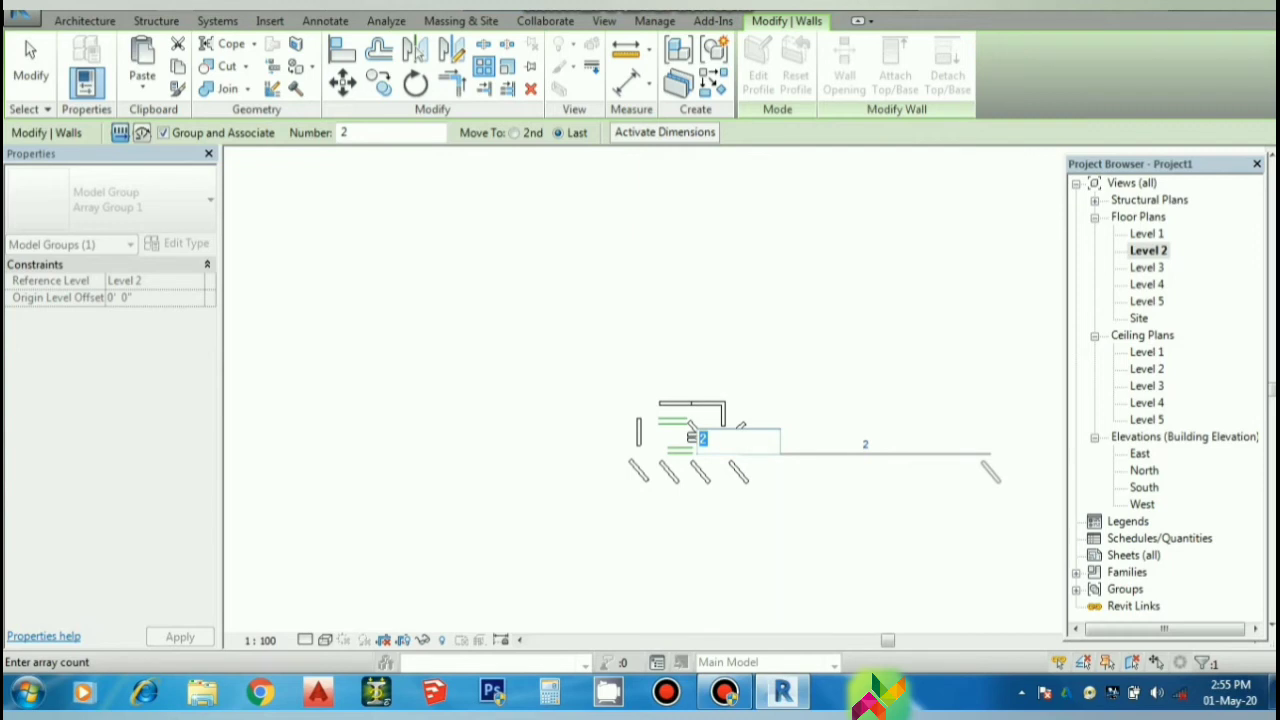
text(8)
key(Return)
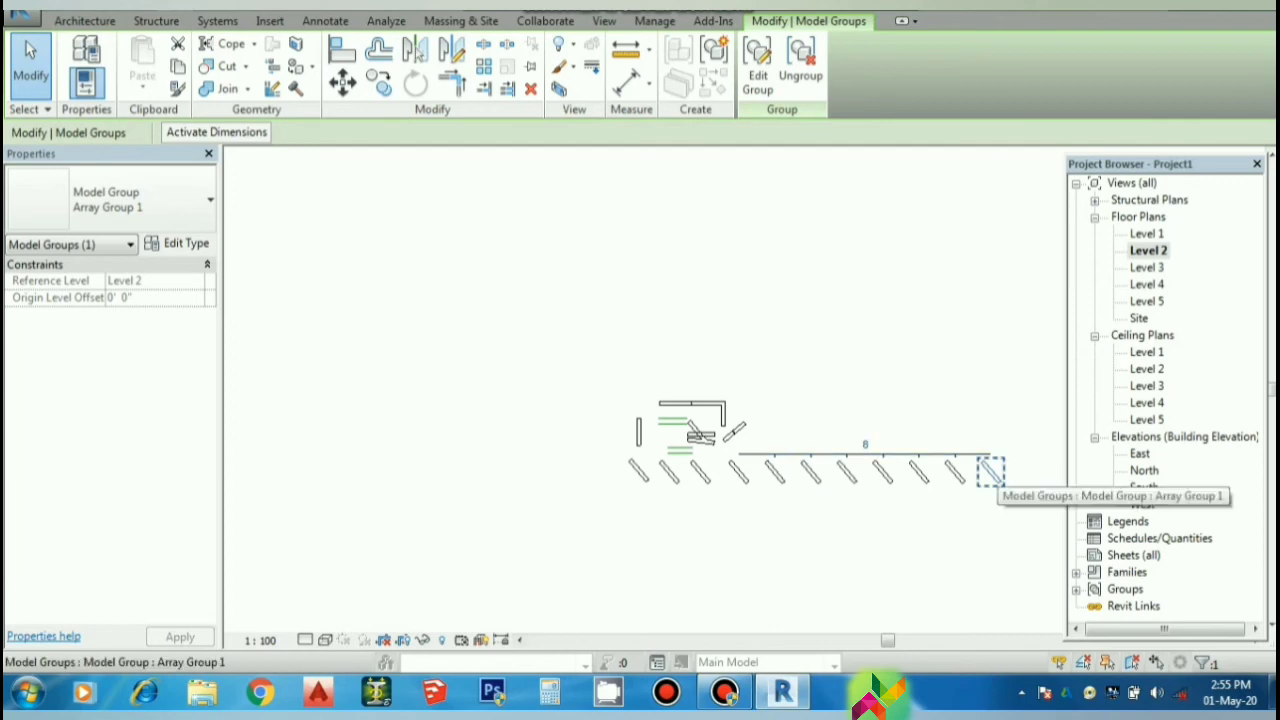
key(Escape)
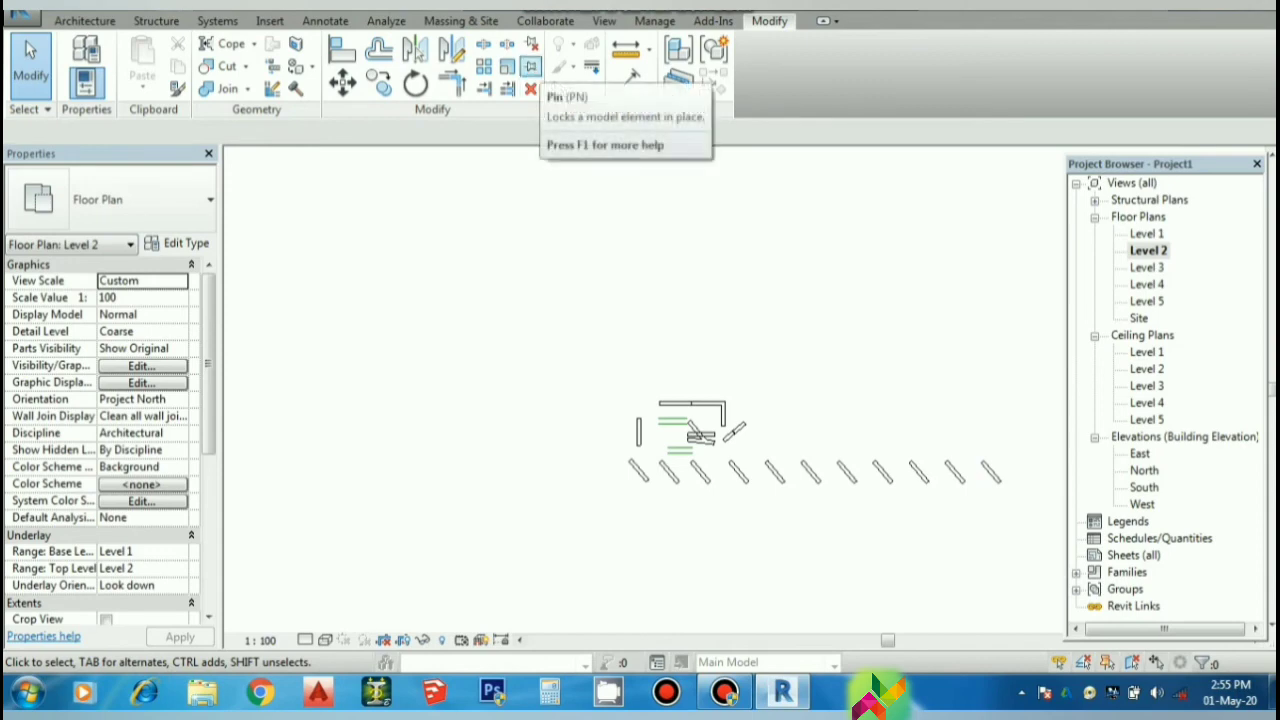
scroll(930, 550, up, 1)
scroll(930, 550, up, 1)
scroll(930, 550, up, 1)
scroll(930, 550, up, 1)
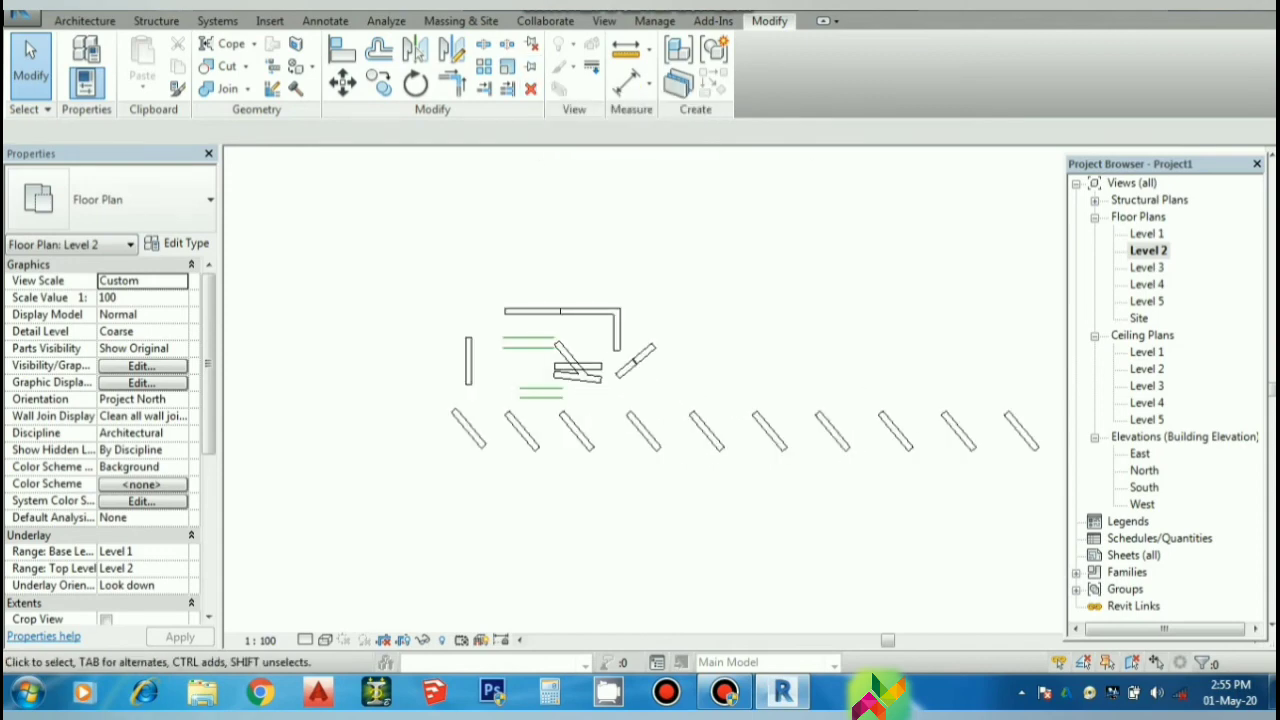
scroll(671, 358, down, 1)
scroll(671, 358, down, 1)
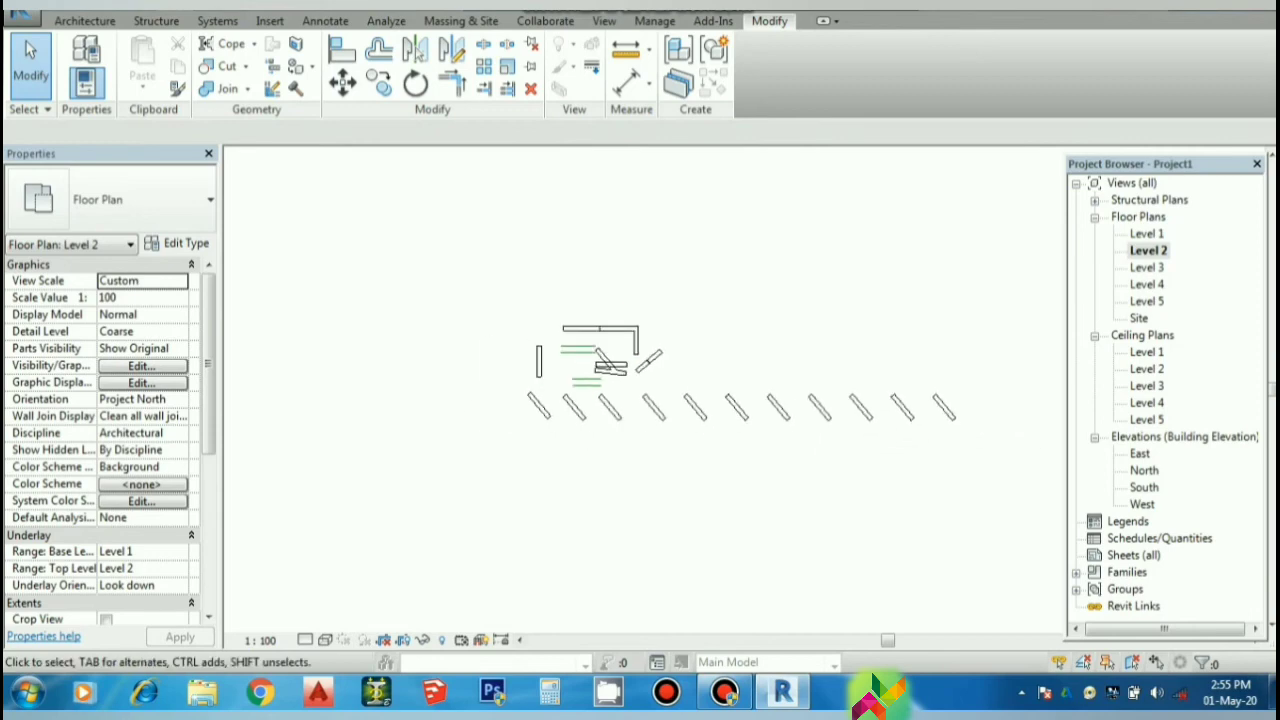
scroll(955, 382, up, 1)
scroll(955, 382, up, 1)
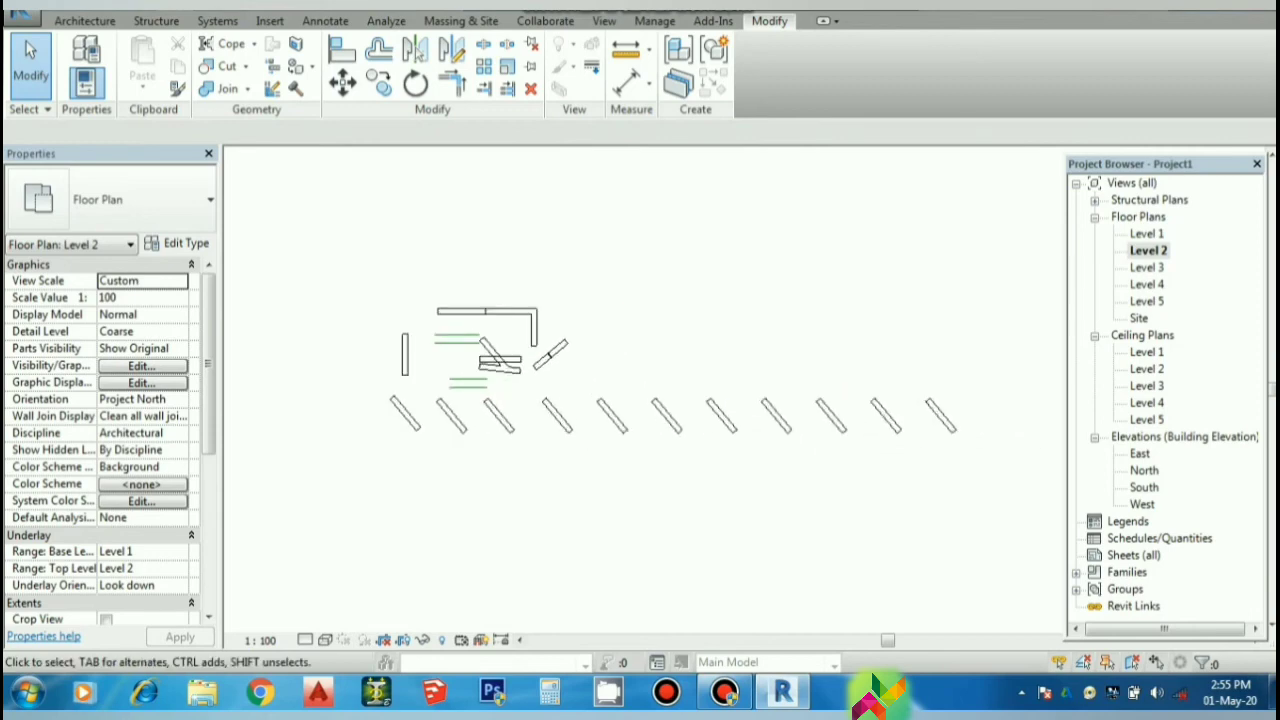
drag(970, 430, 366, 266)
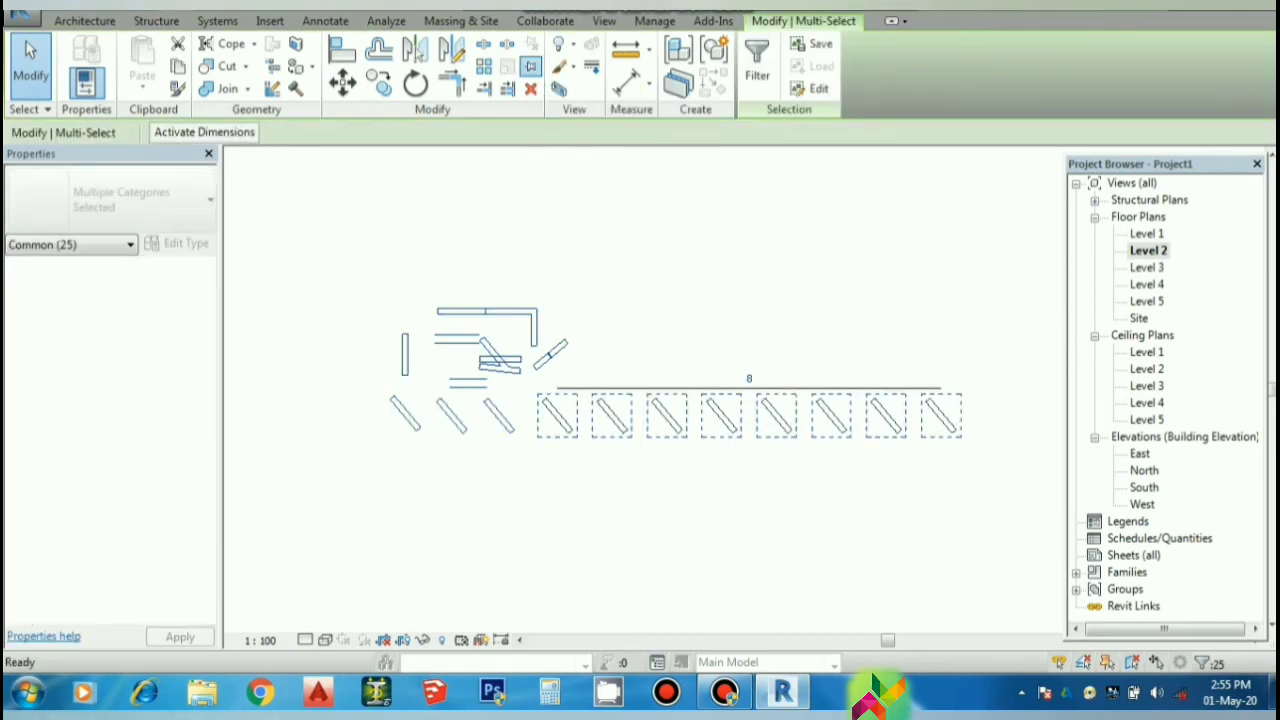
click(530, 66)
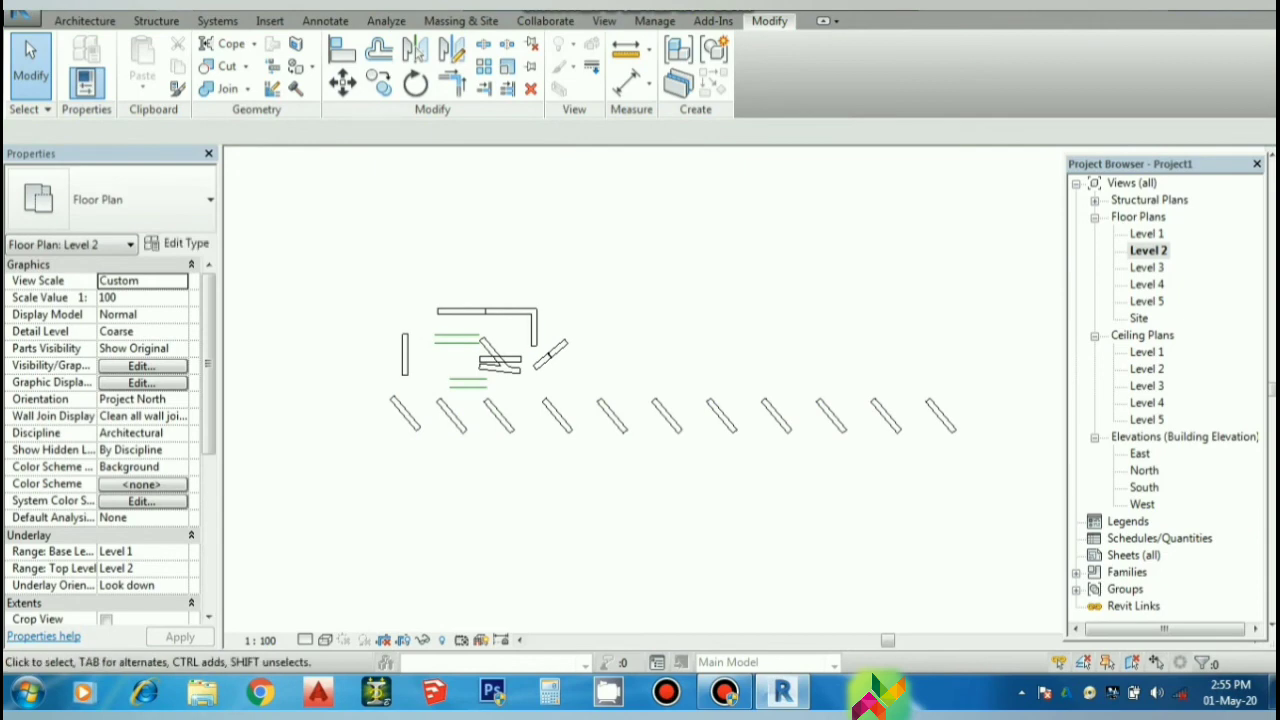
click(548, 355)
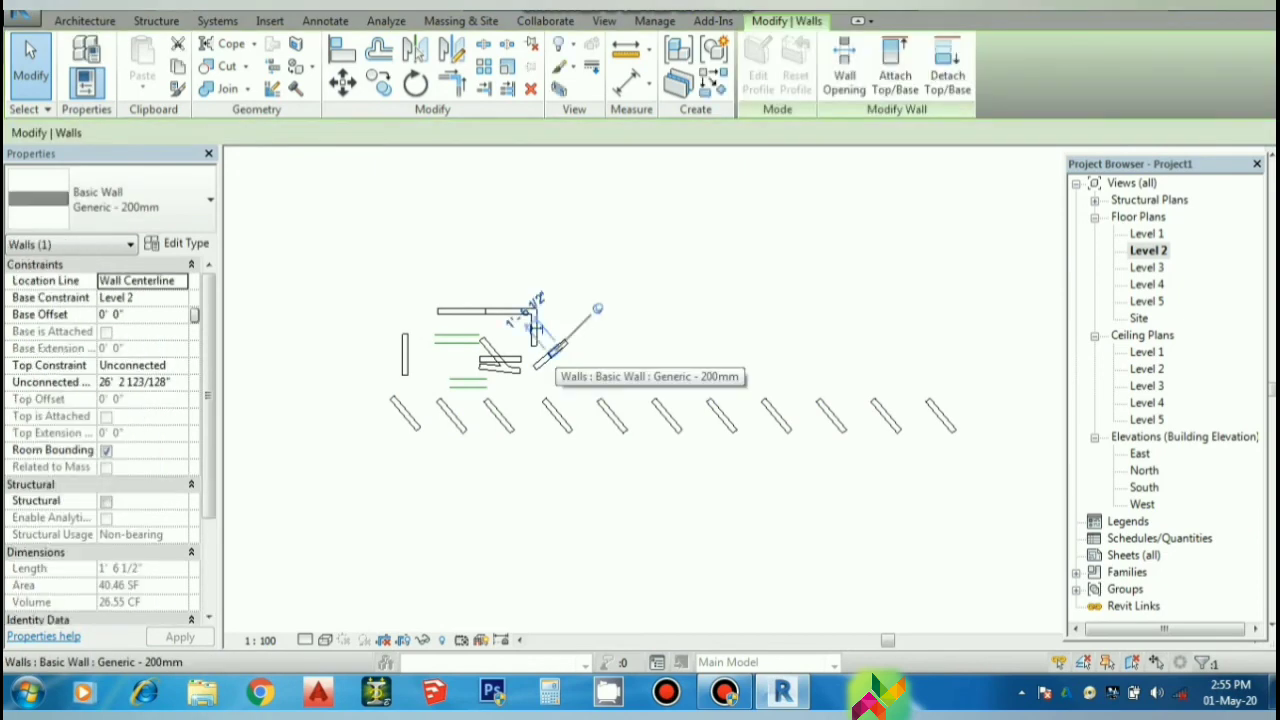
- Crossing-select all the walls and unpin them after the pinned-element delete warning
right_click(553, 350)
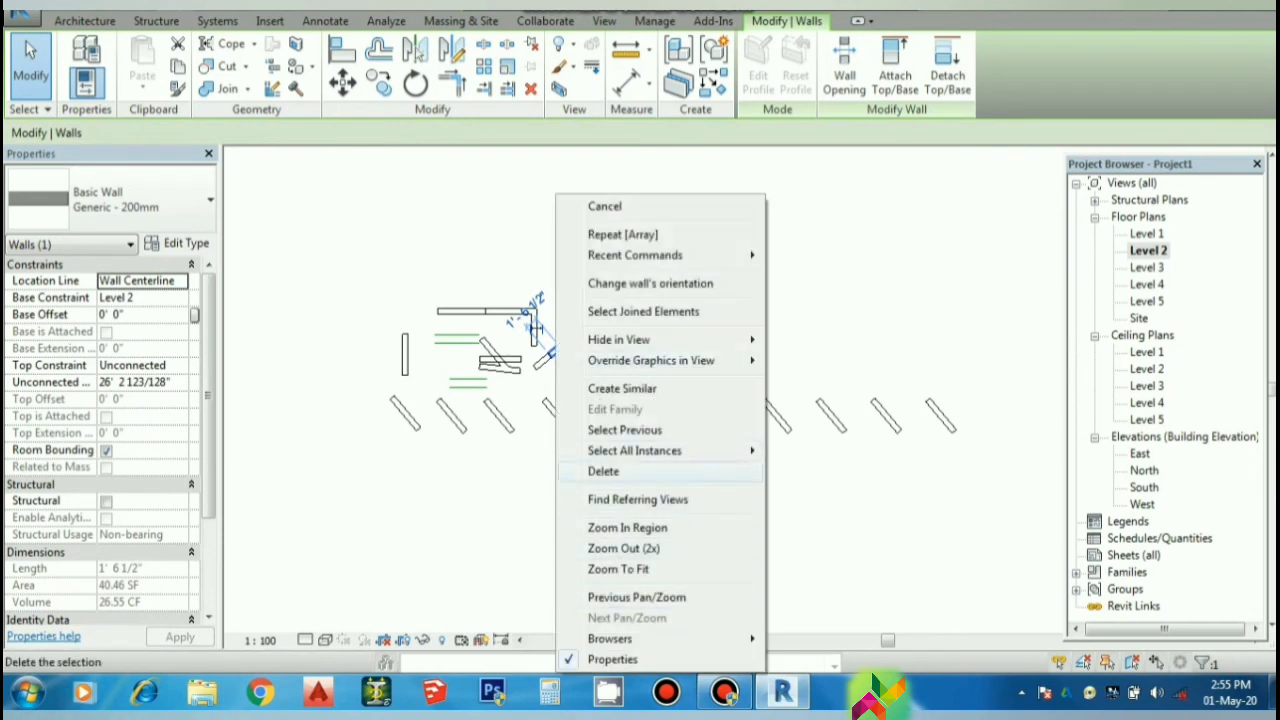
click(603, 470)
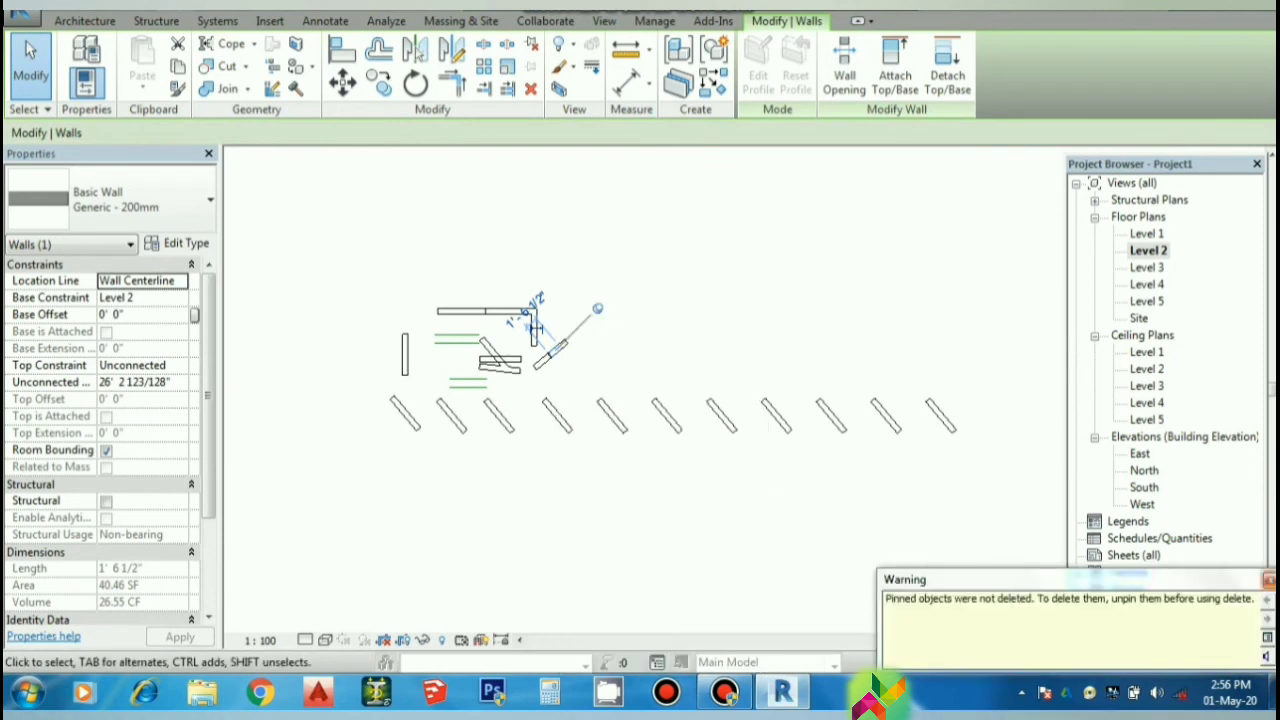
drag(1000, 565, 310, 271)
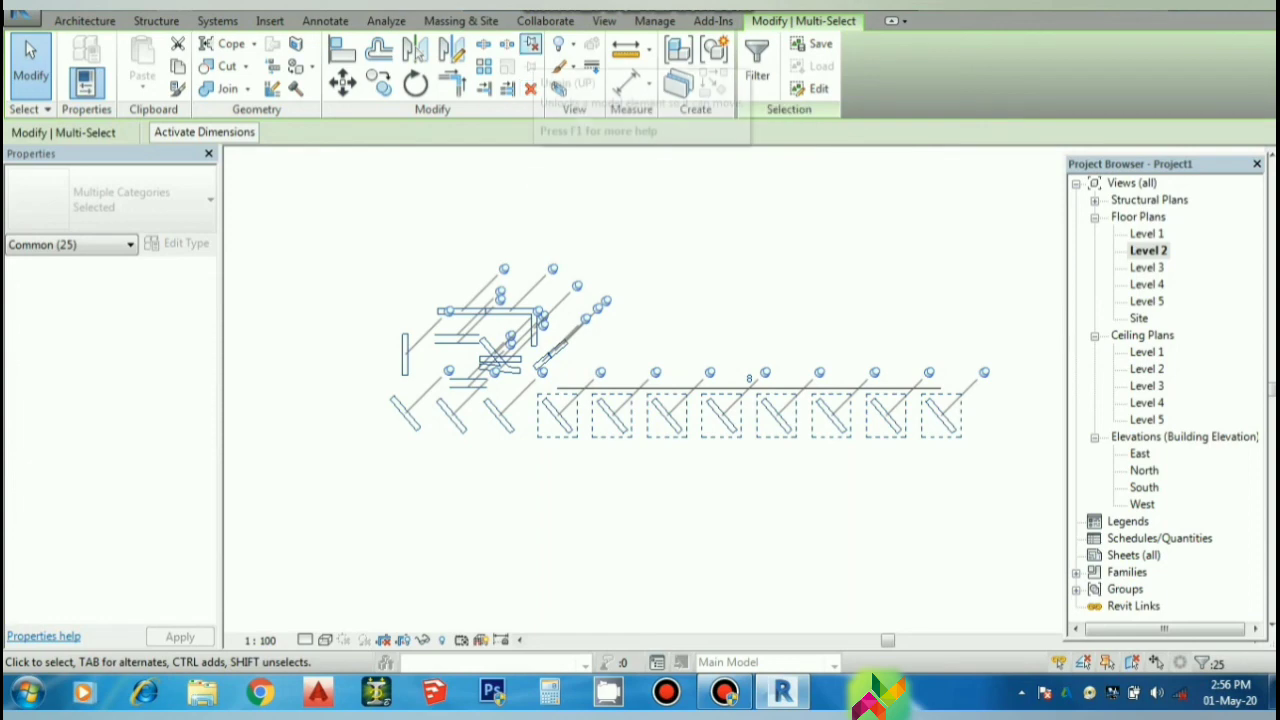
click(530, 44)
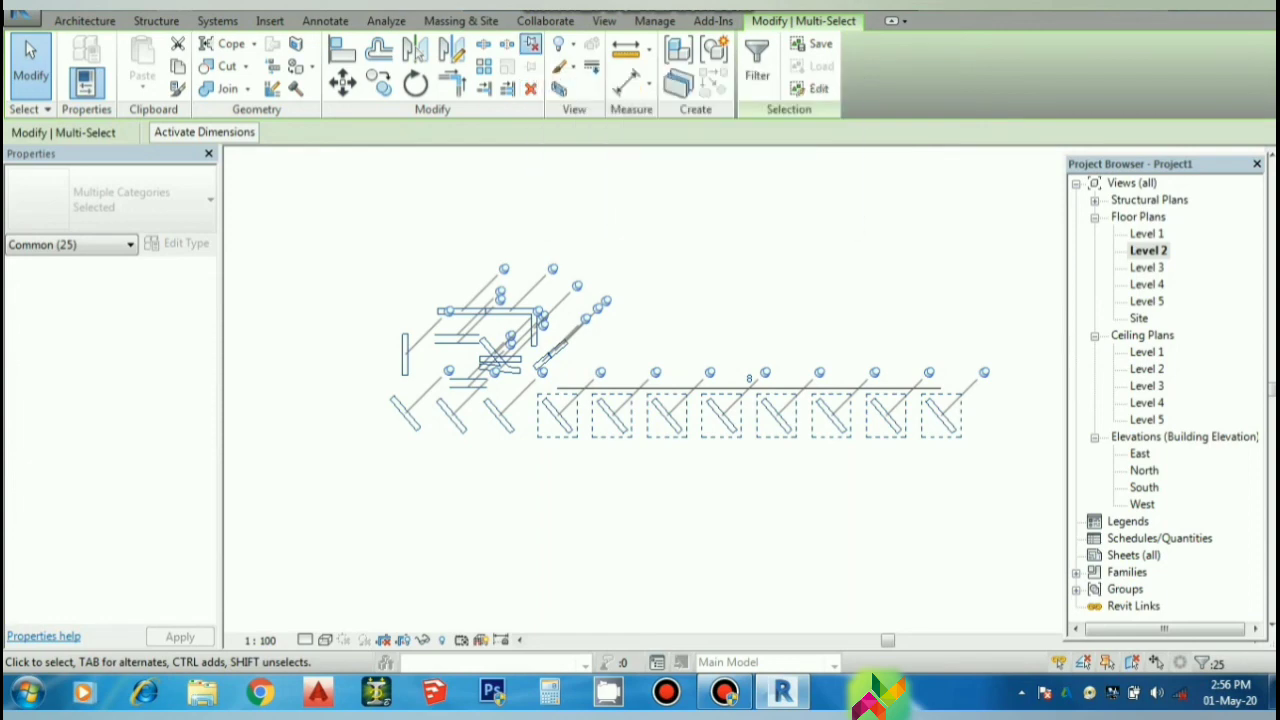
key(Escape)
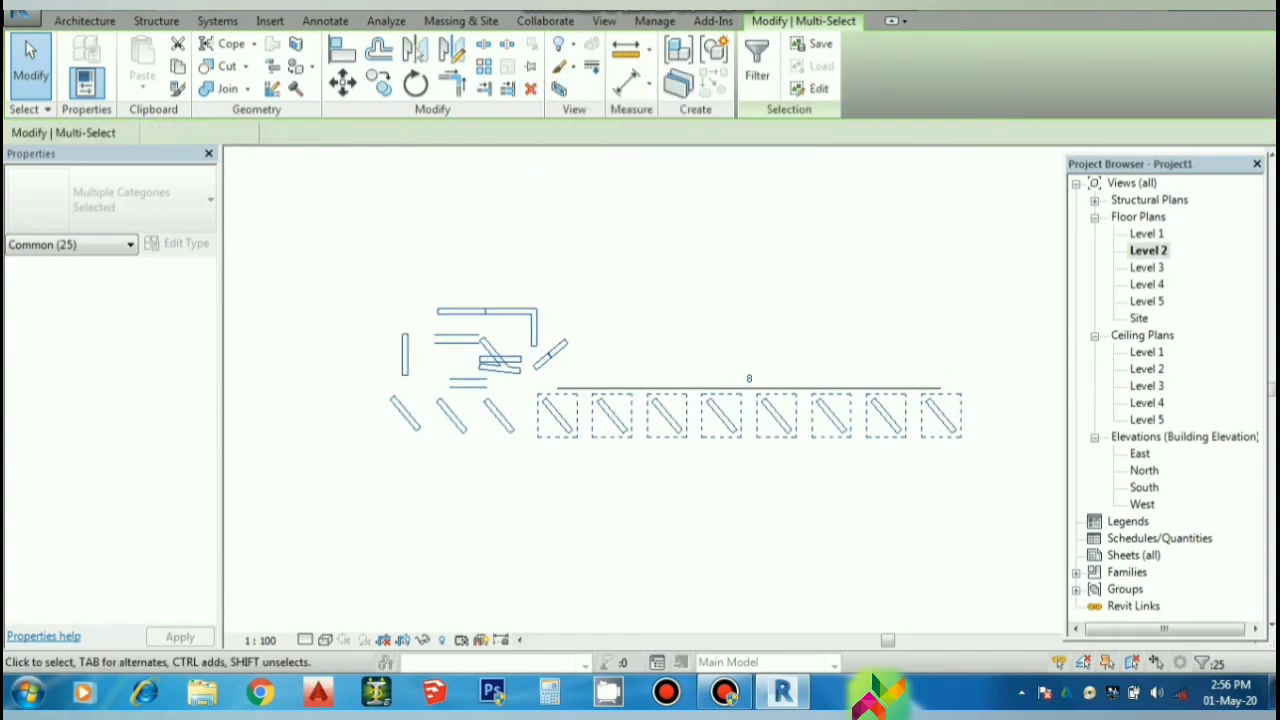
- Delete the two stray diagonal walls beside the upper wall cluster
click(550, 352)
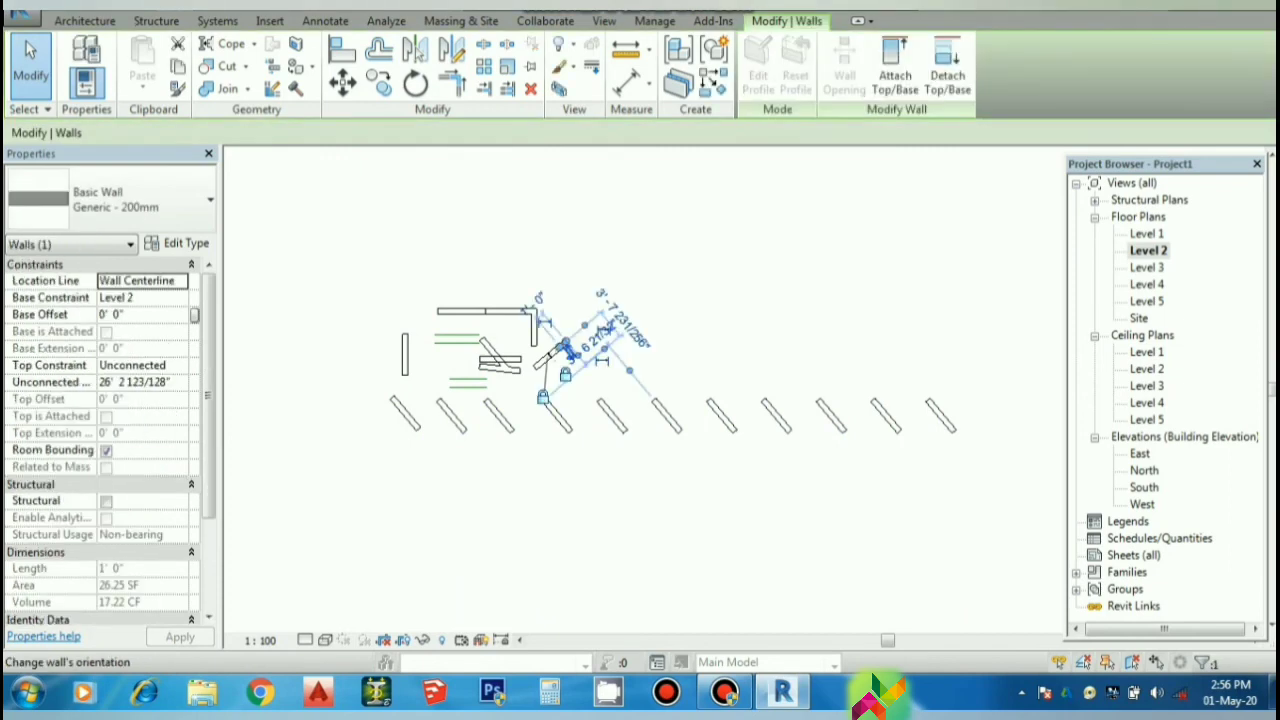
right_click(568, 352)
click(585, 466)
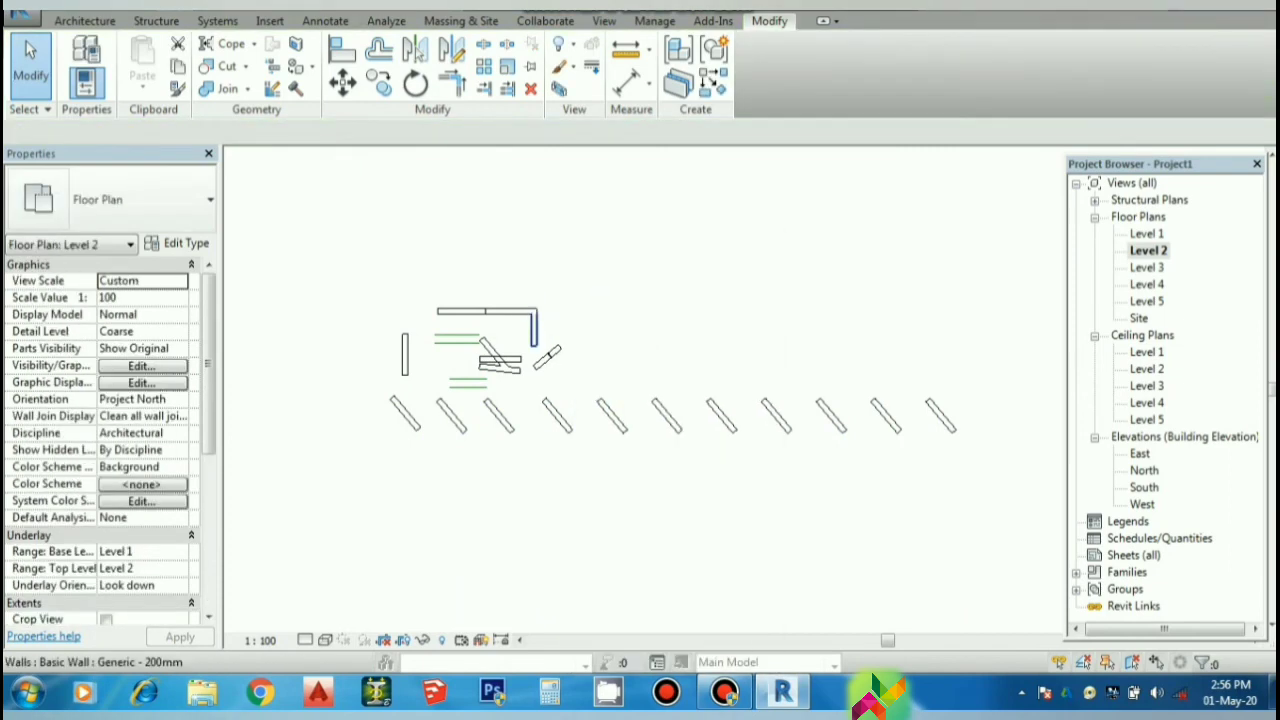
click(550, 352)
right_click(564, 352)
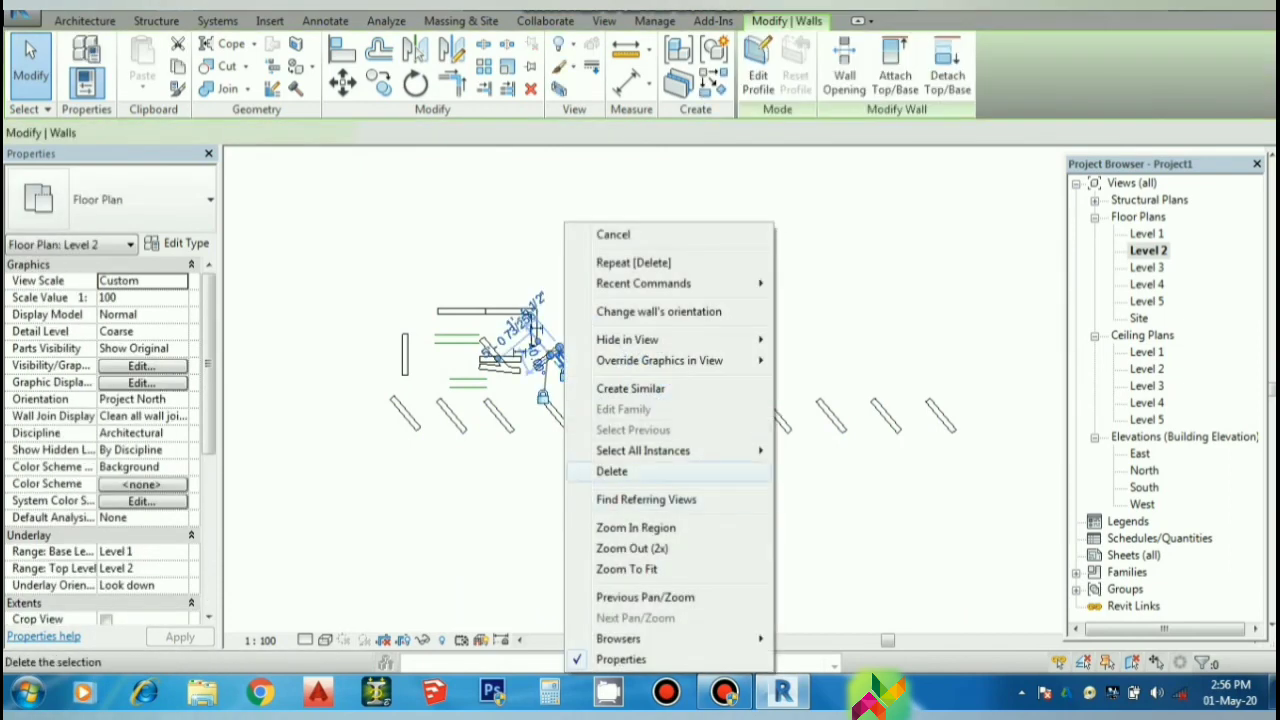
click(612, 471)
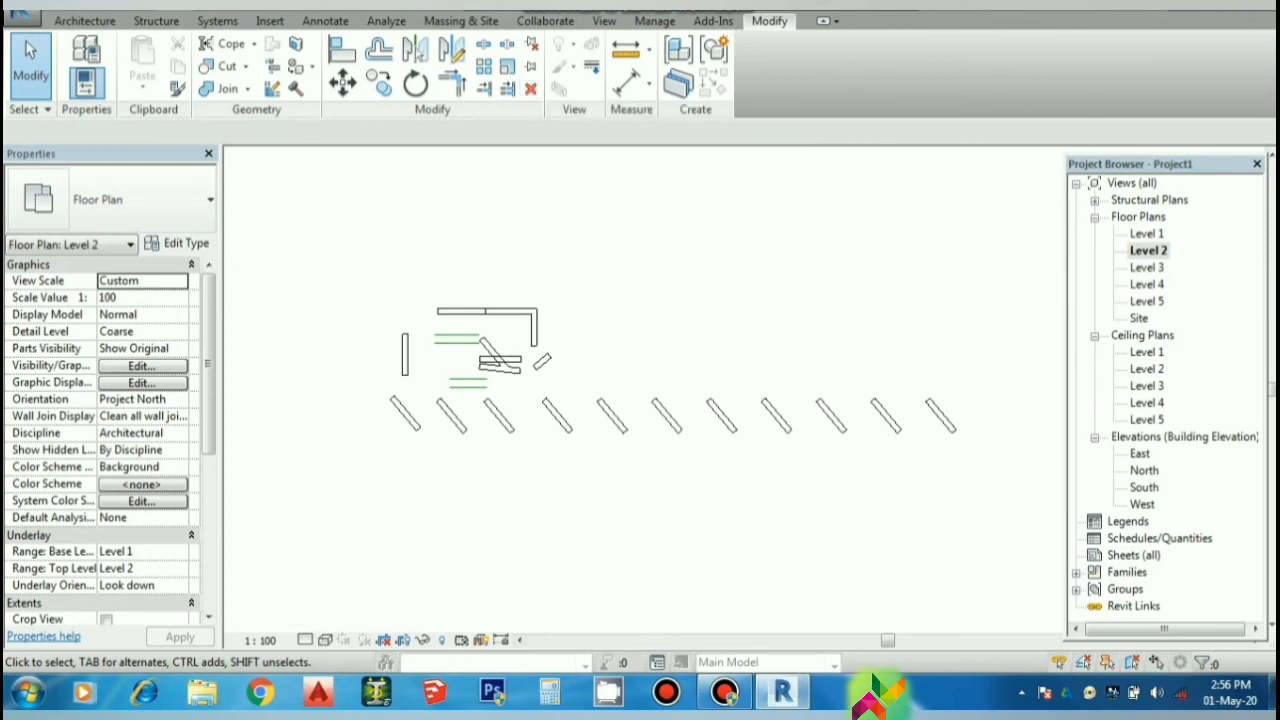
- Window-select and delete the three rightmost diagonal walls of the array row
drag(980, 455, 800, 310)
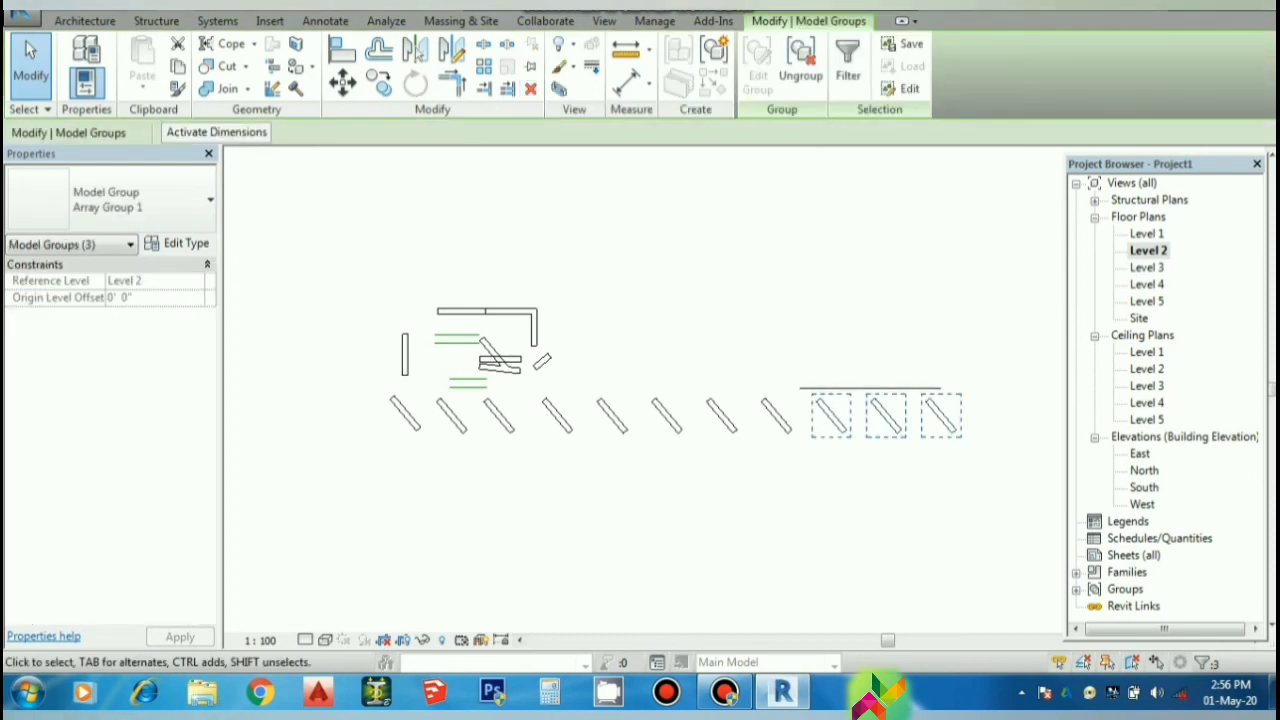
key(Delete)
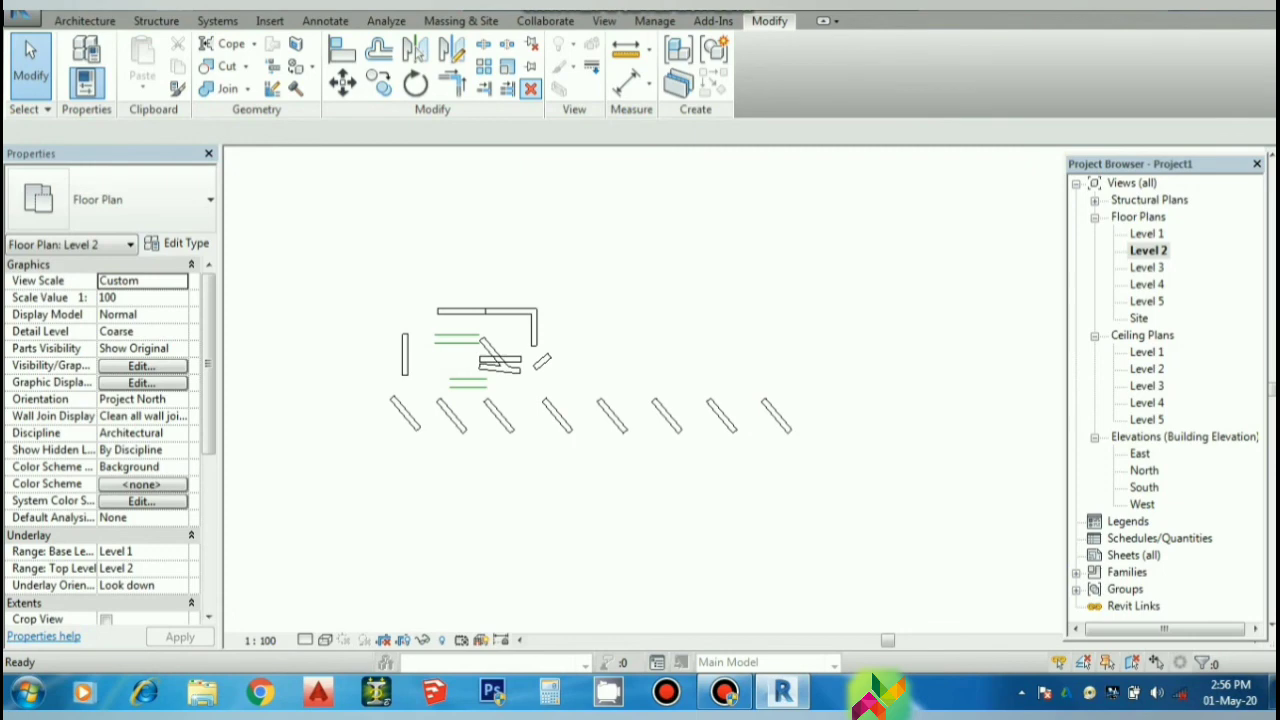
scroll(417, 310, up, 1)
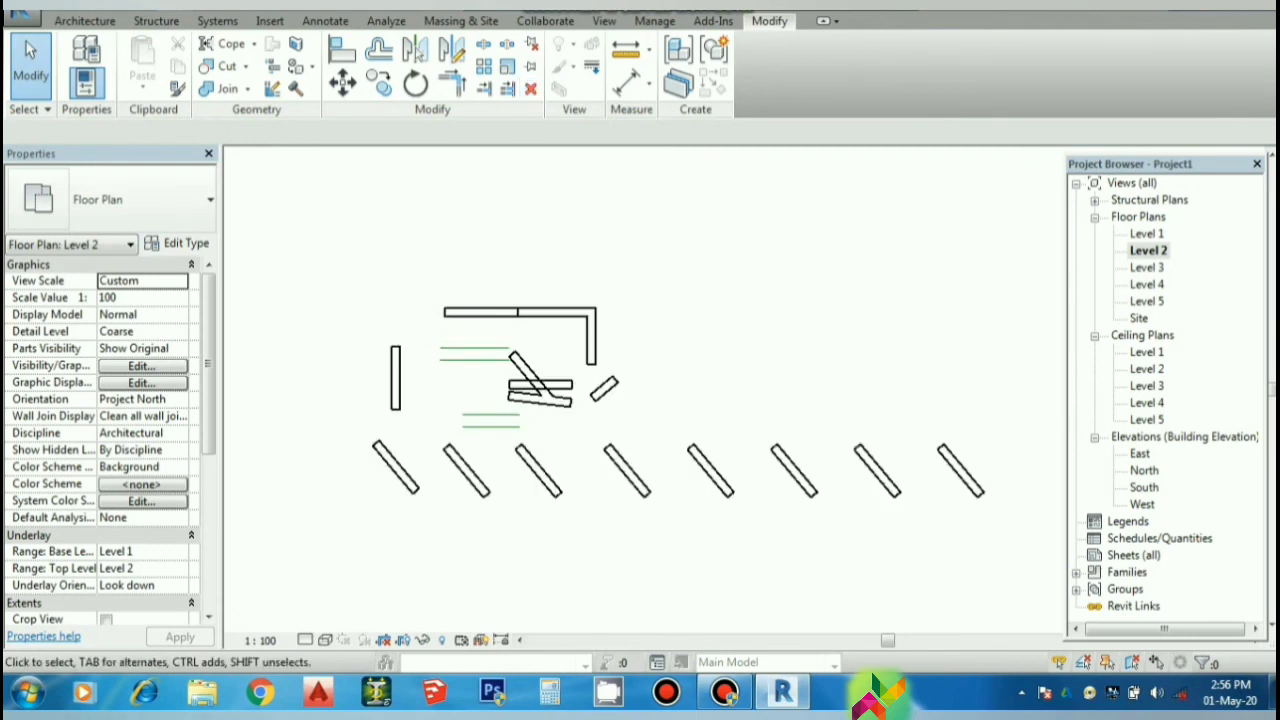
scroll(417, 310, up, 4)
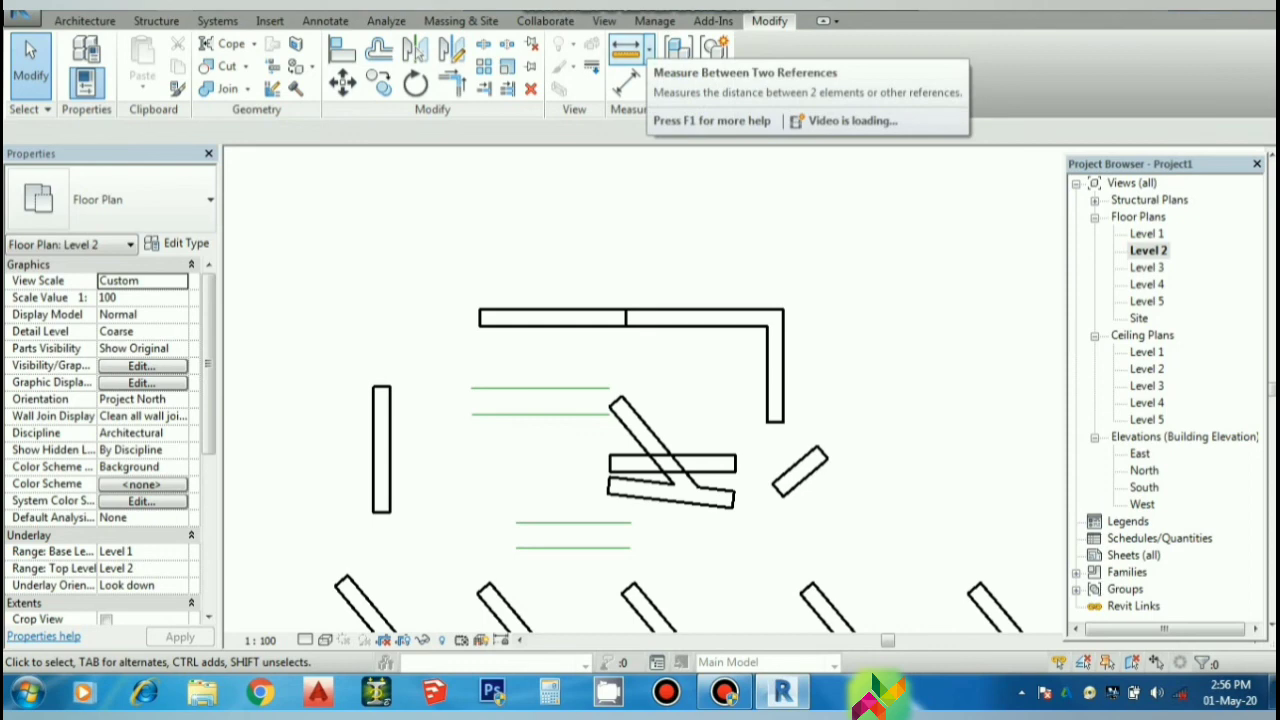
- Measure the top wall end to end with Measure Between Two References: 11' - 10 245/256"
click(648, 48)
click(715, 85)
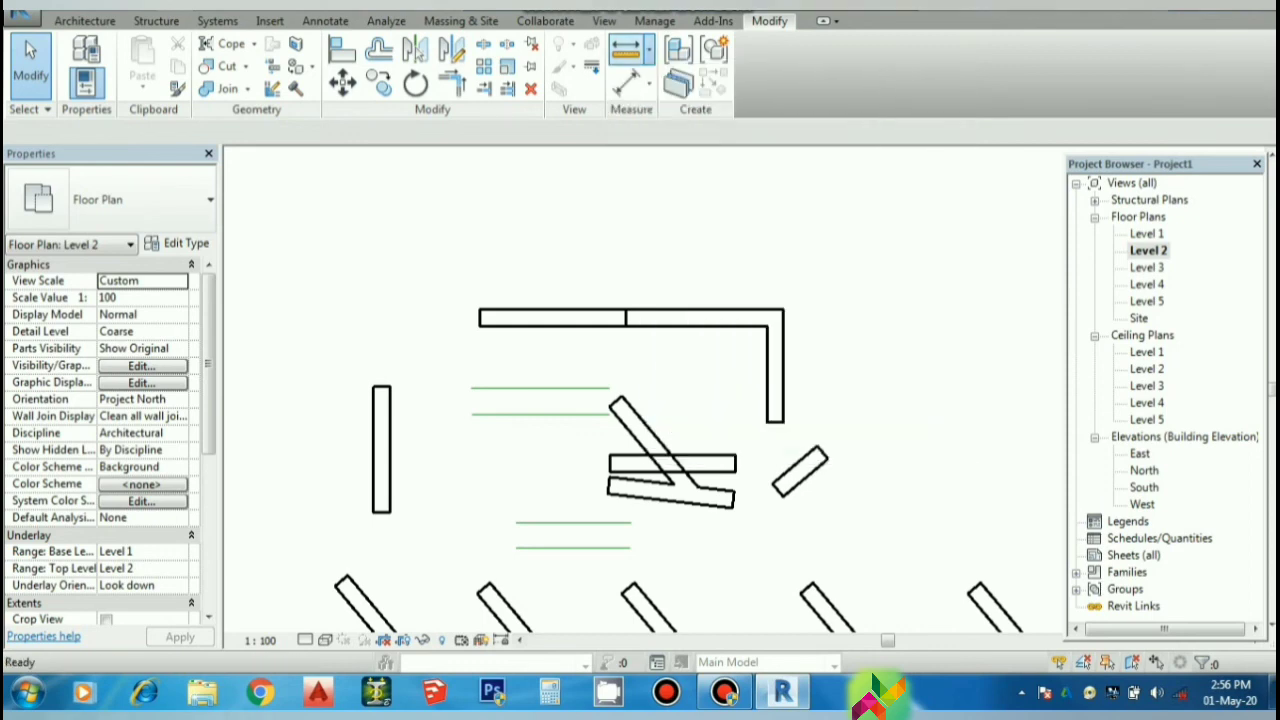
click(480, 311)
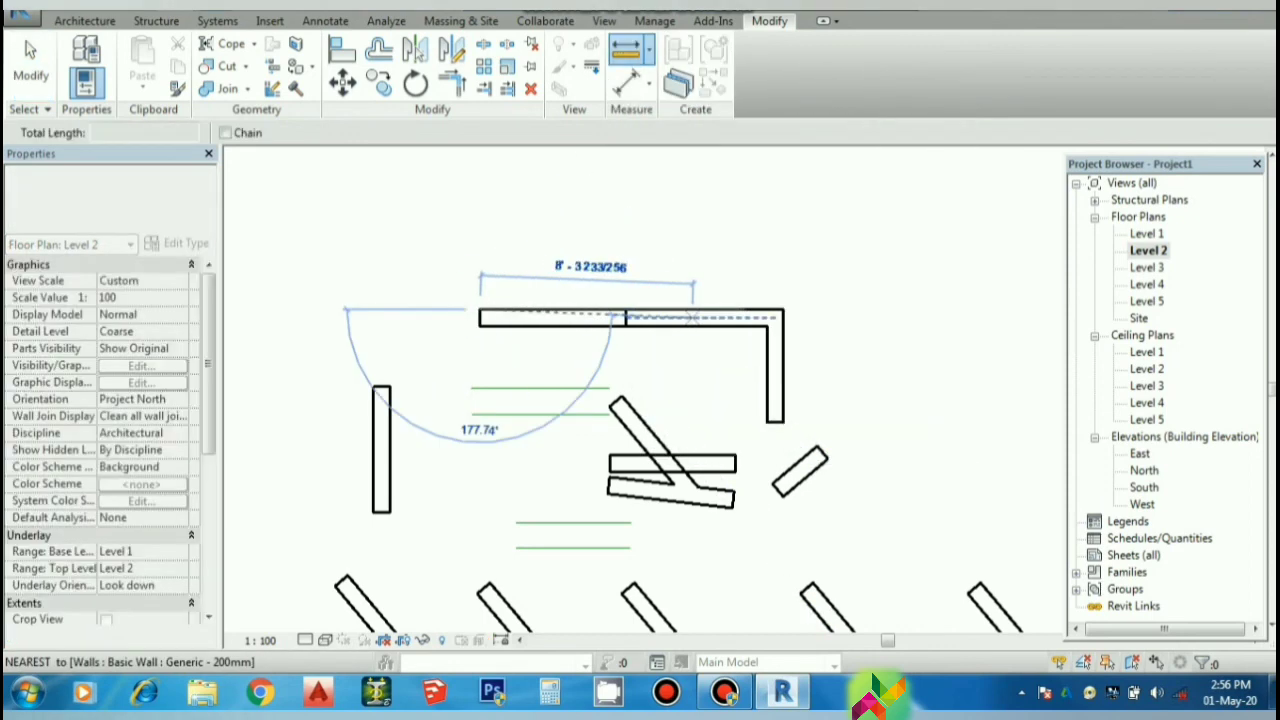
click(783, 311)
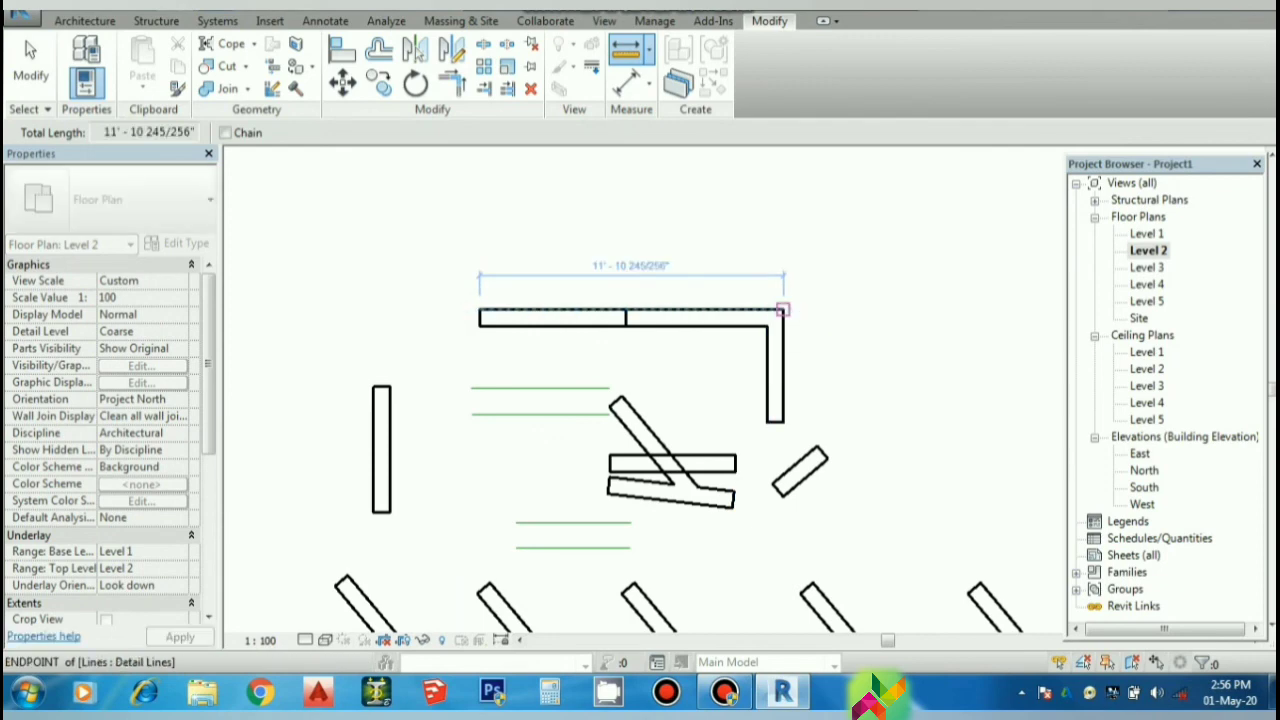
click(700, 488)
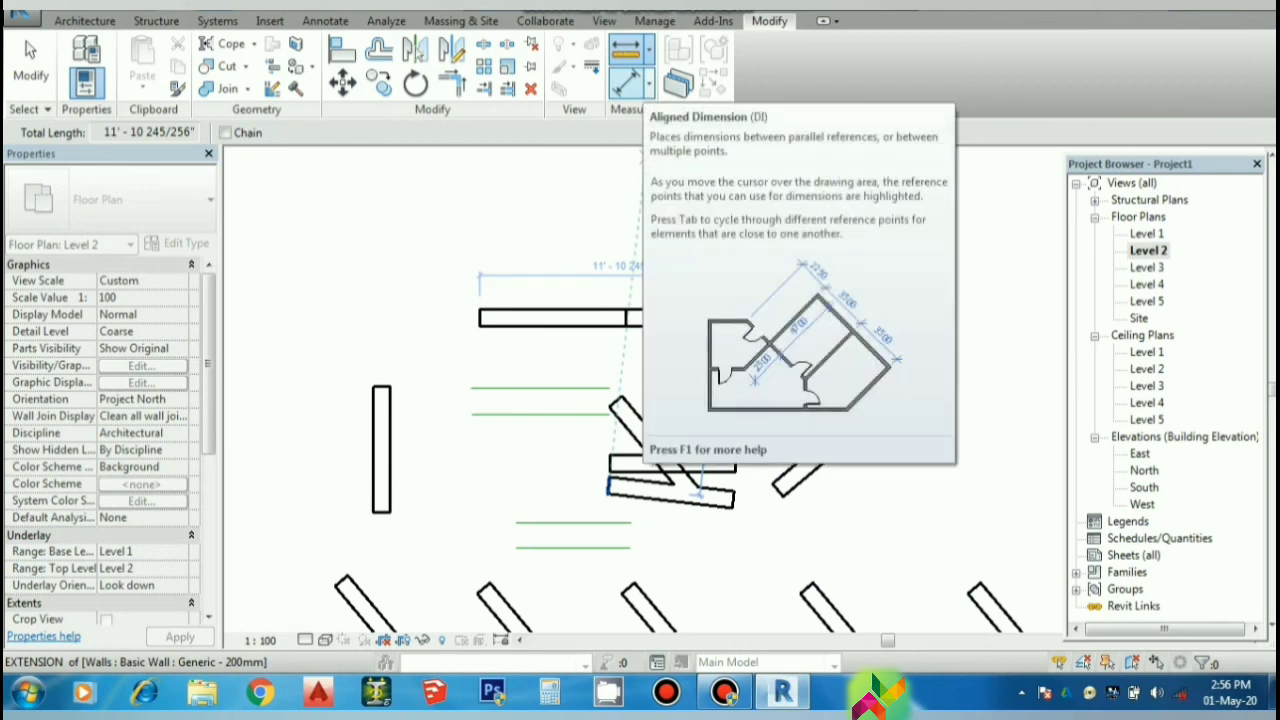
- Start an aligned dimension from the top wall to the right wall's lower end, spanning 4' - 1"
click(626, 82)
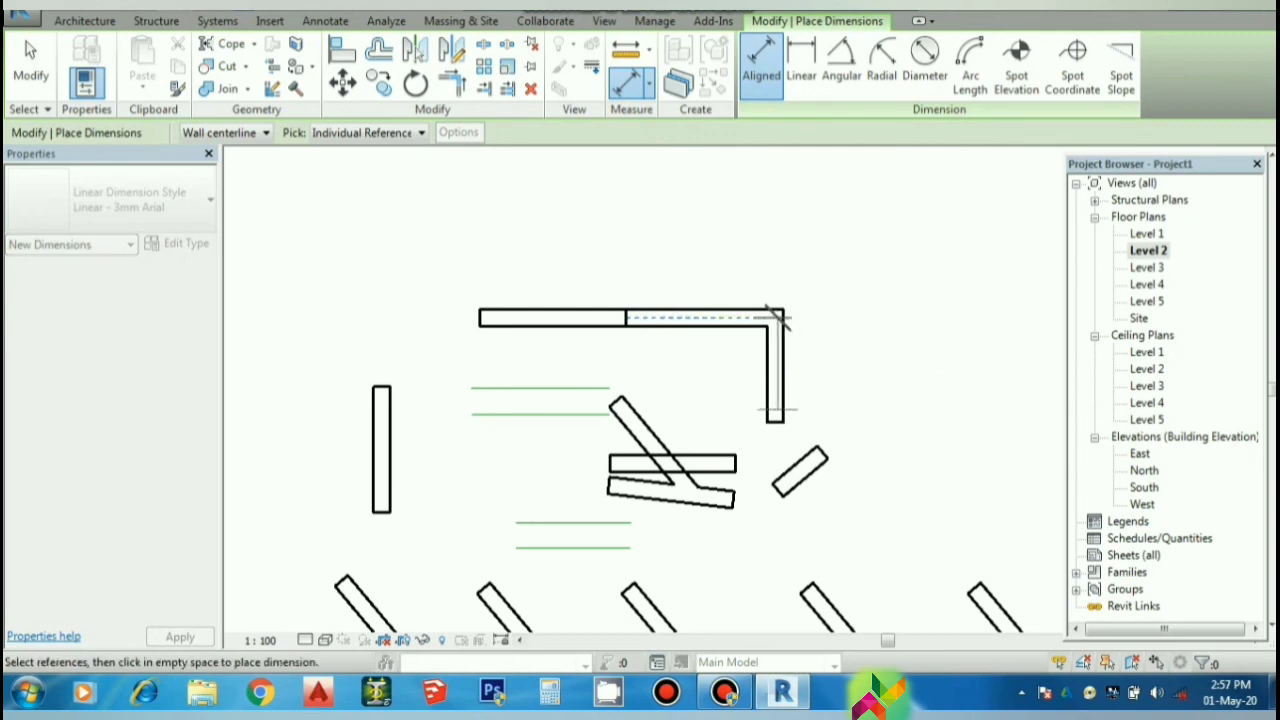
click(775, 318)
click(775, 421)
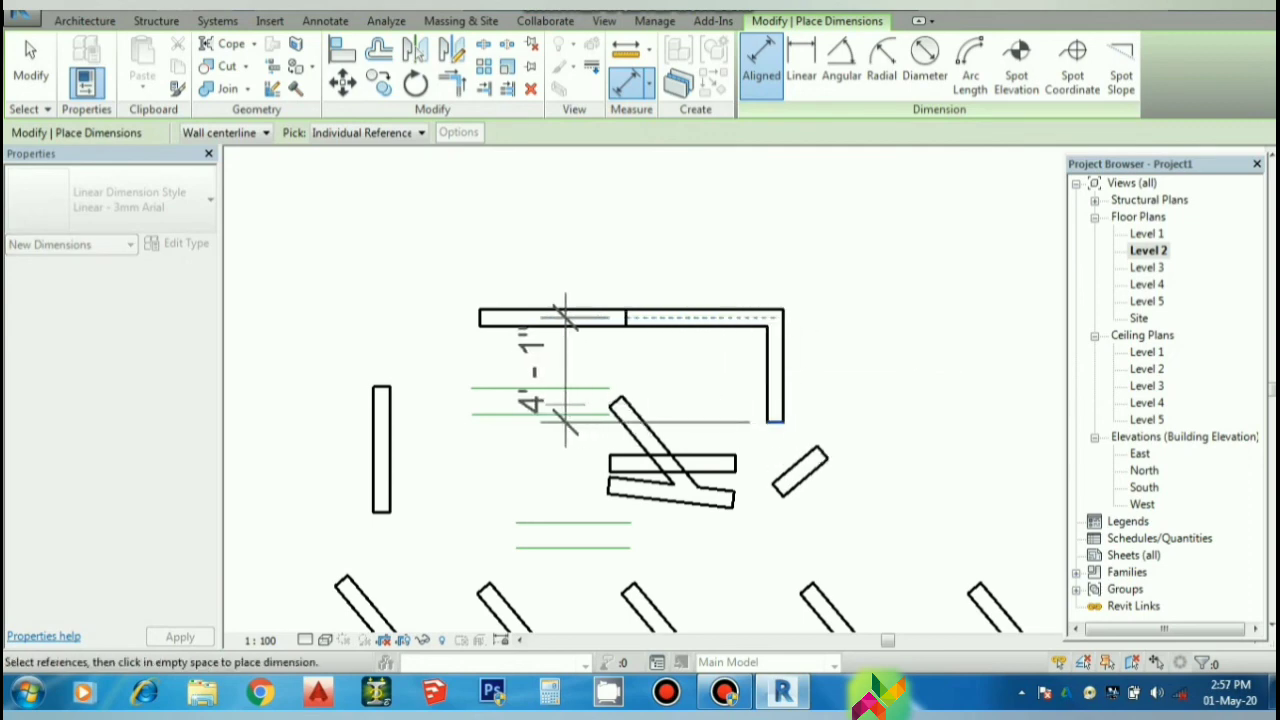